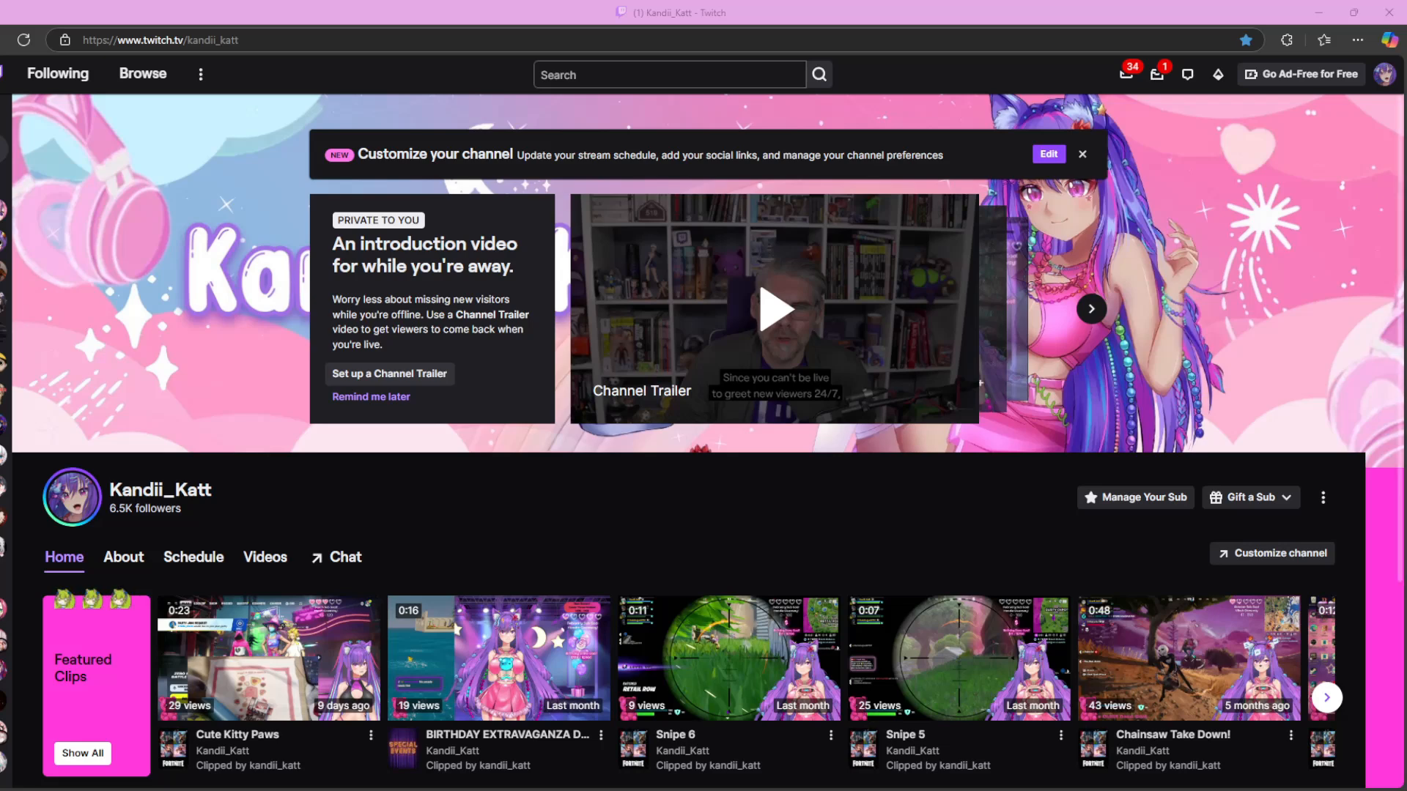
# Open the Alerts page of the Creator Dashboard and create a new alert box.
pyautogui.click(1384, 74)
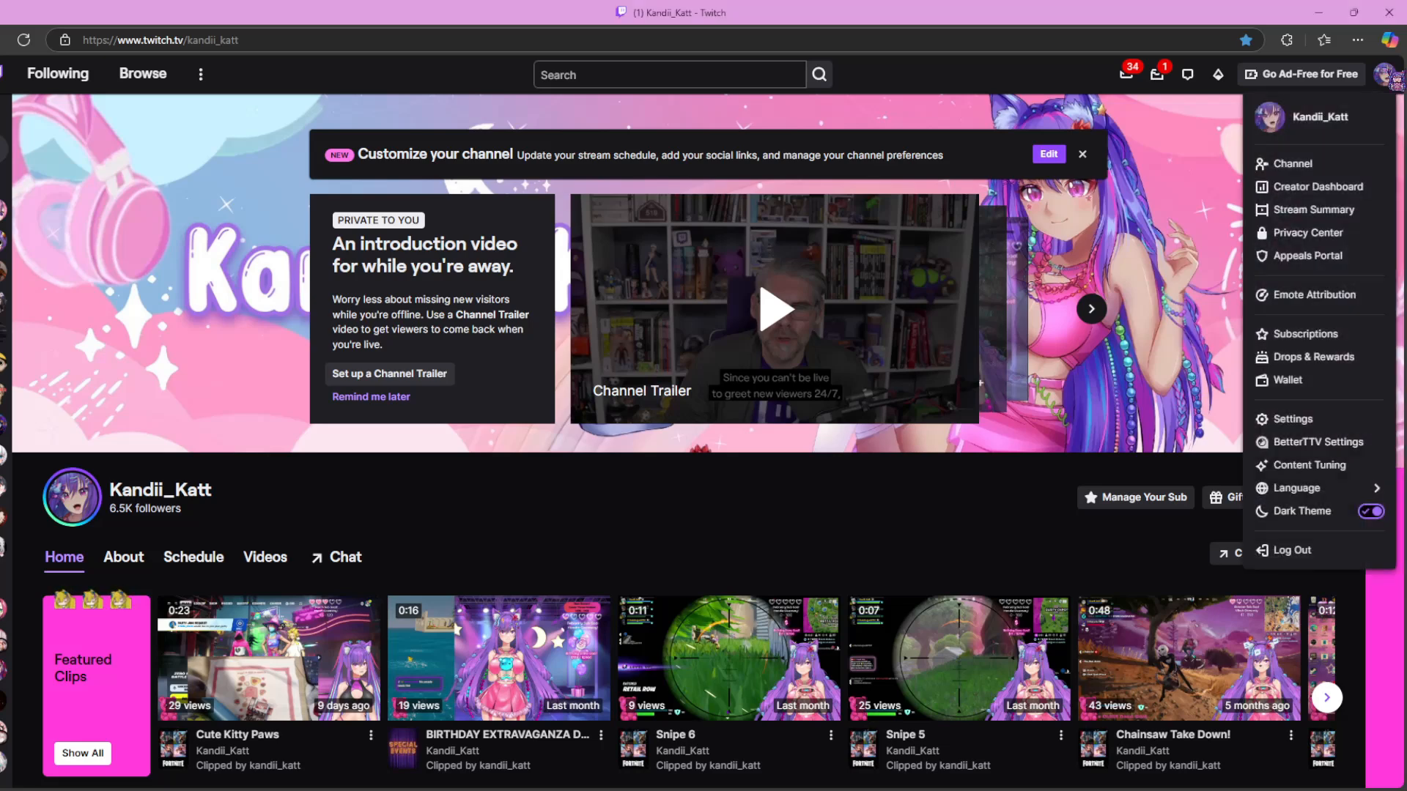
pyautogui.click(1331, 187)
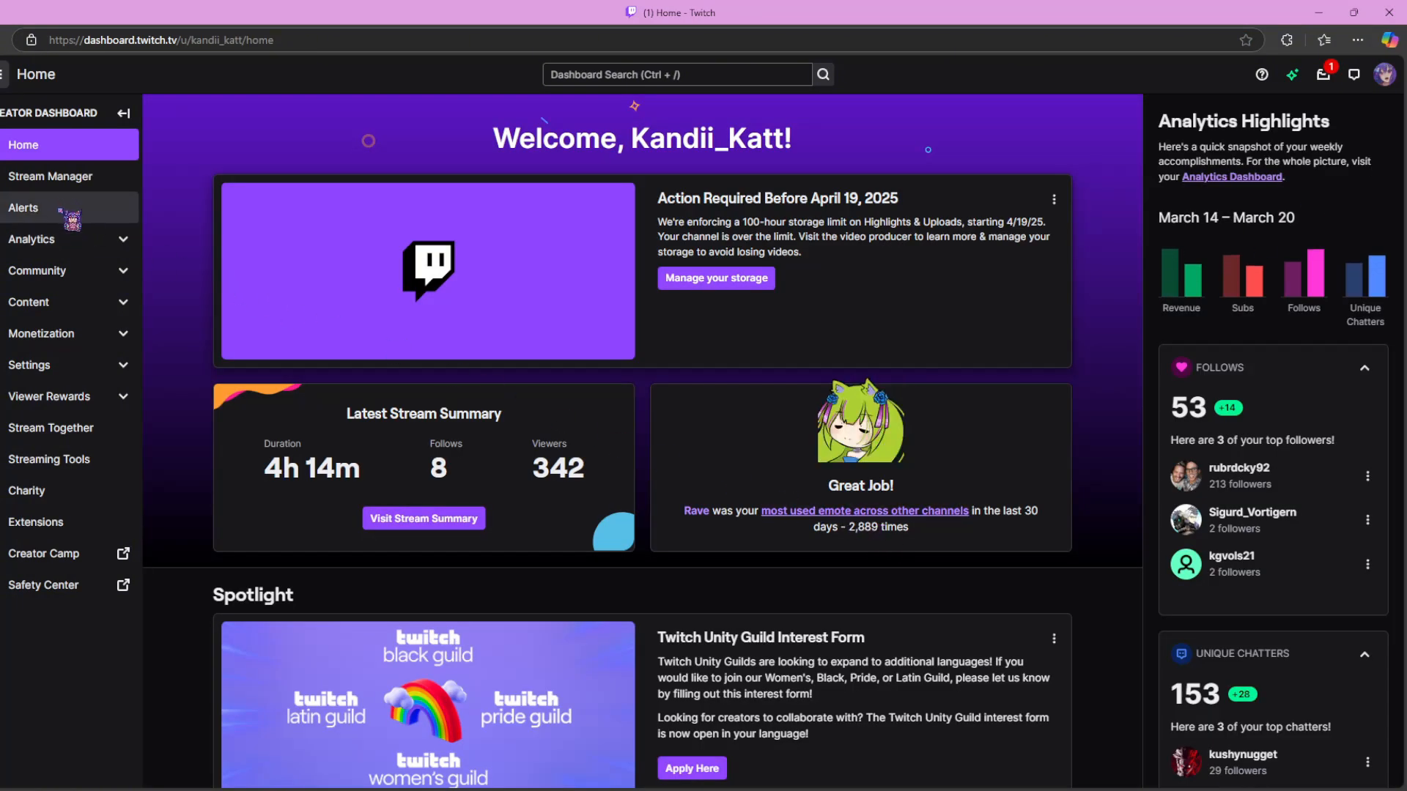
pyautogui.click(67, 211)
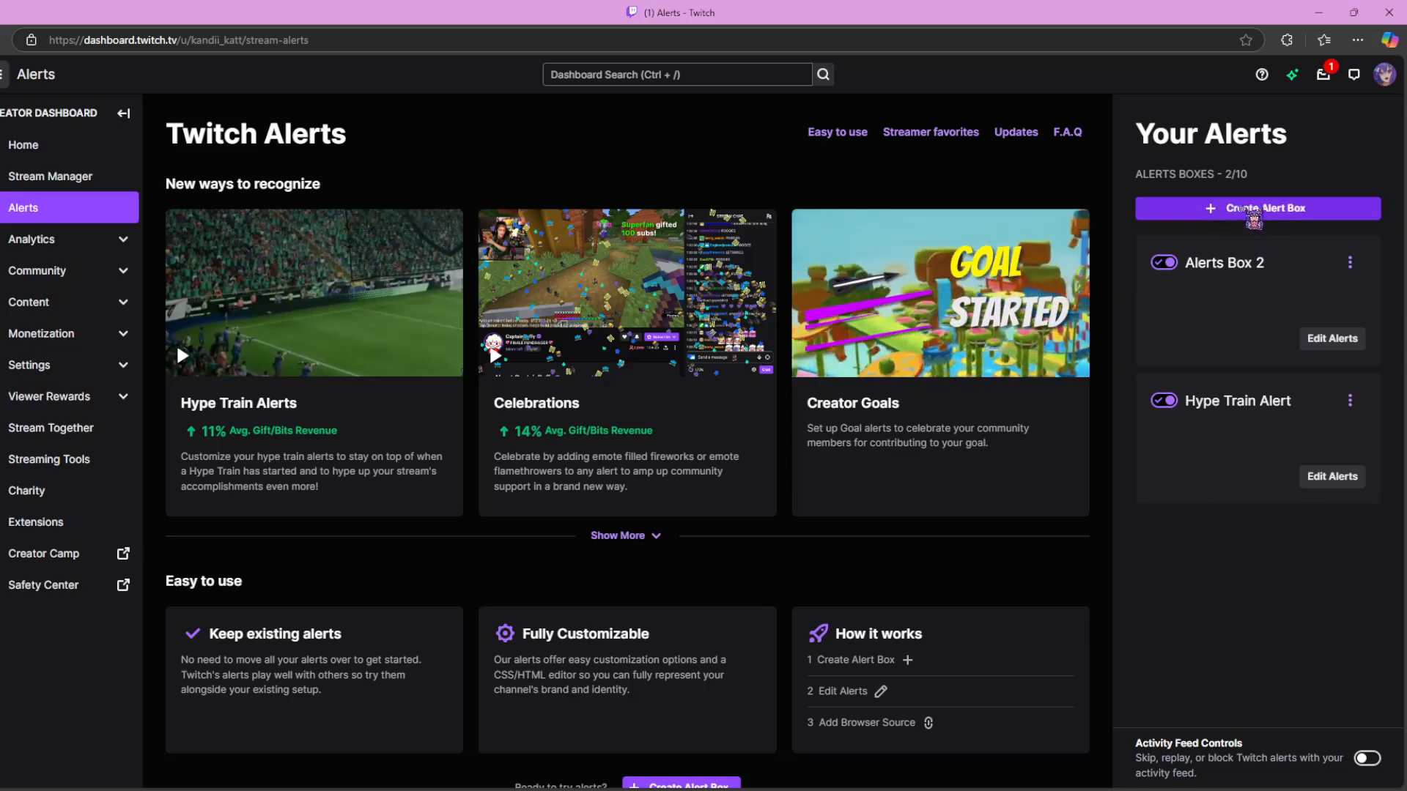
pyautogui.click(1245, 209)
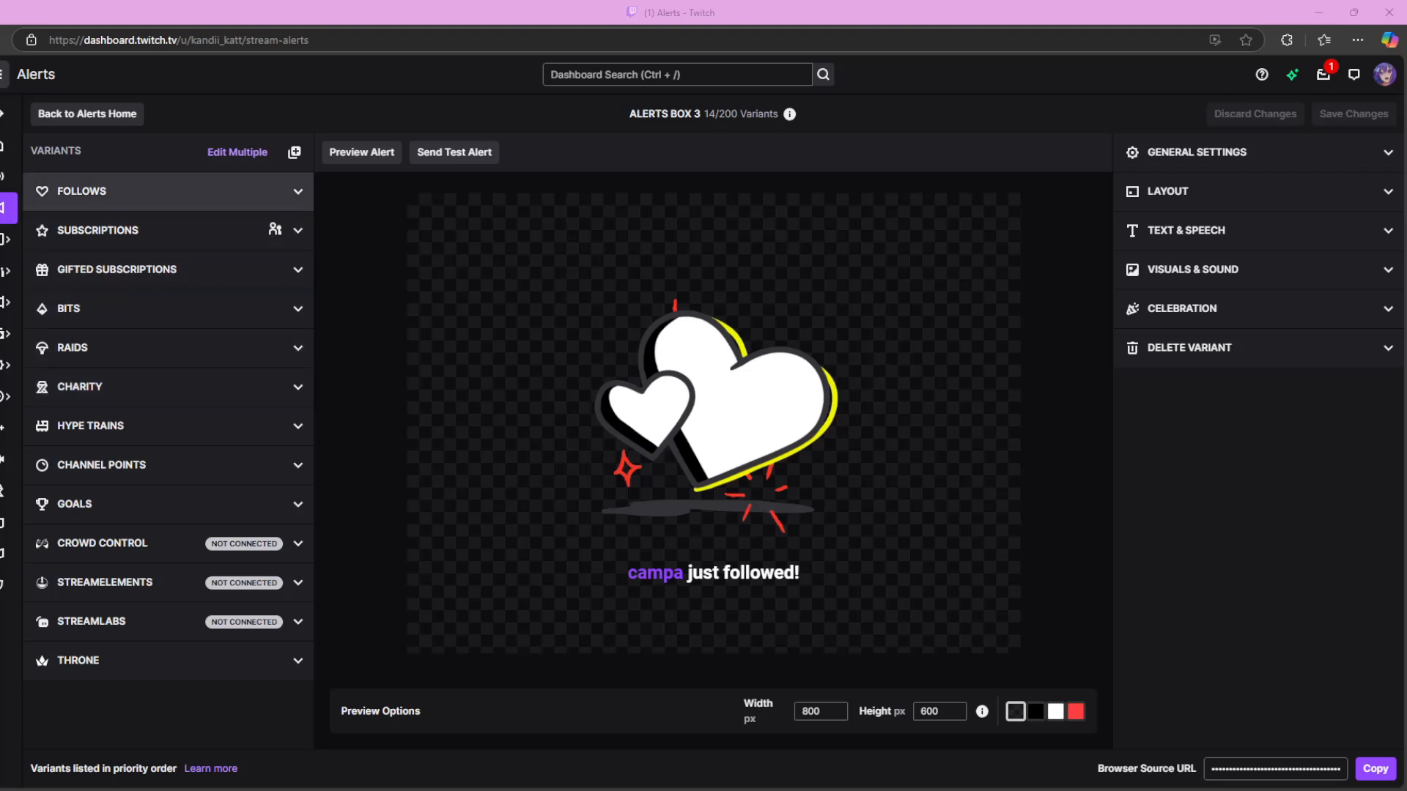
# Open the Follows alert's New Follow variant and review its general settings, including the entrance animation choices.
pyautogui.click(180, 197)
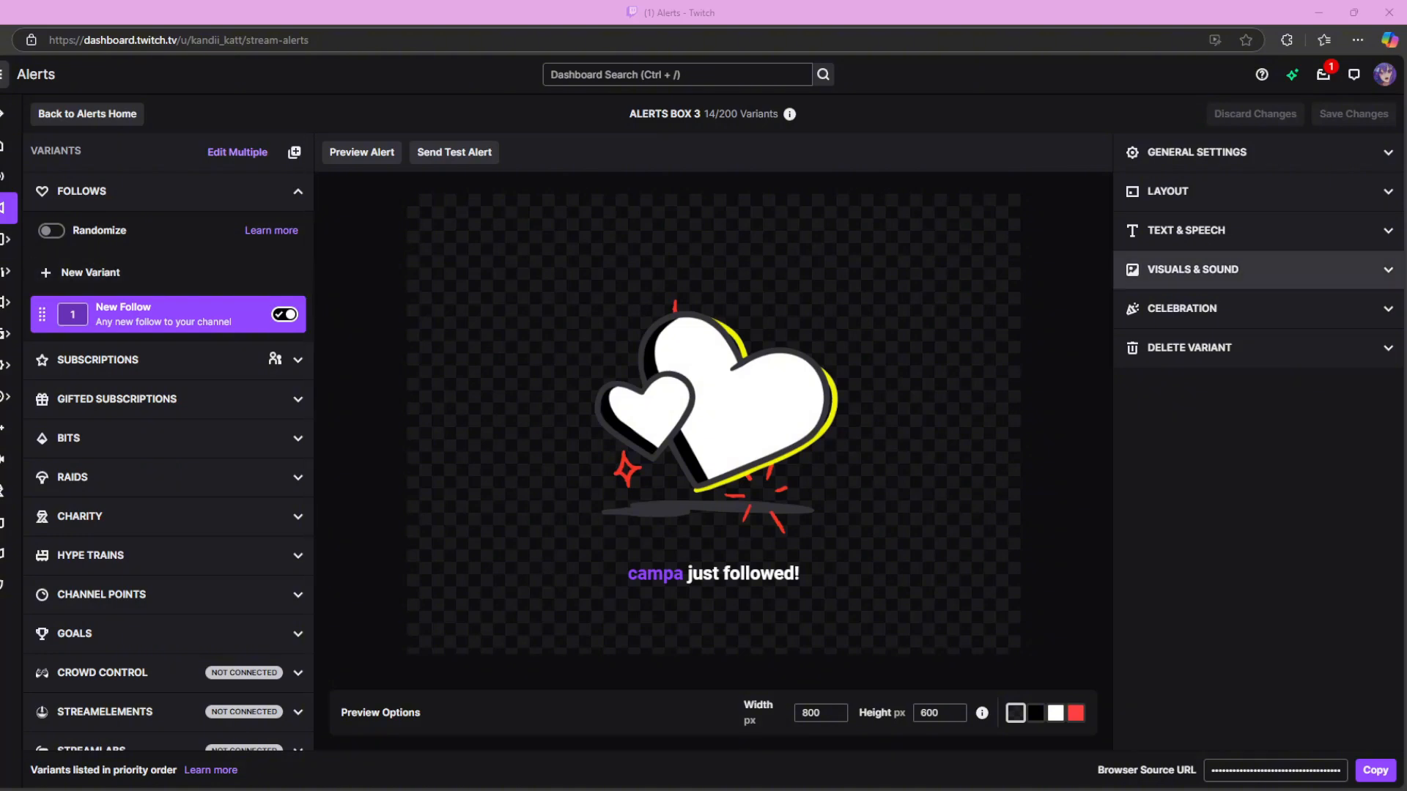
pyautogui.click(1288, 155)
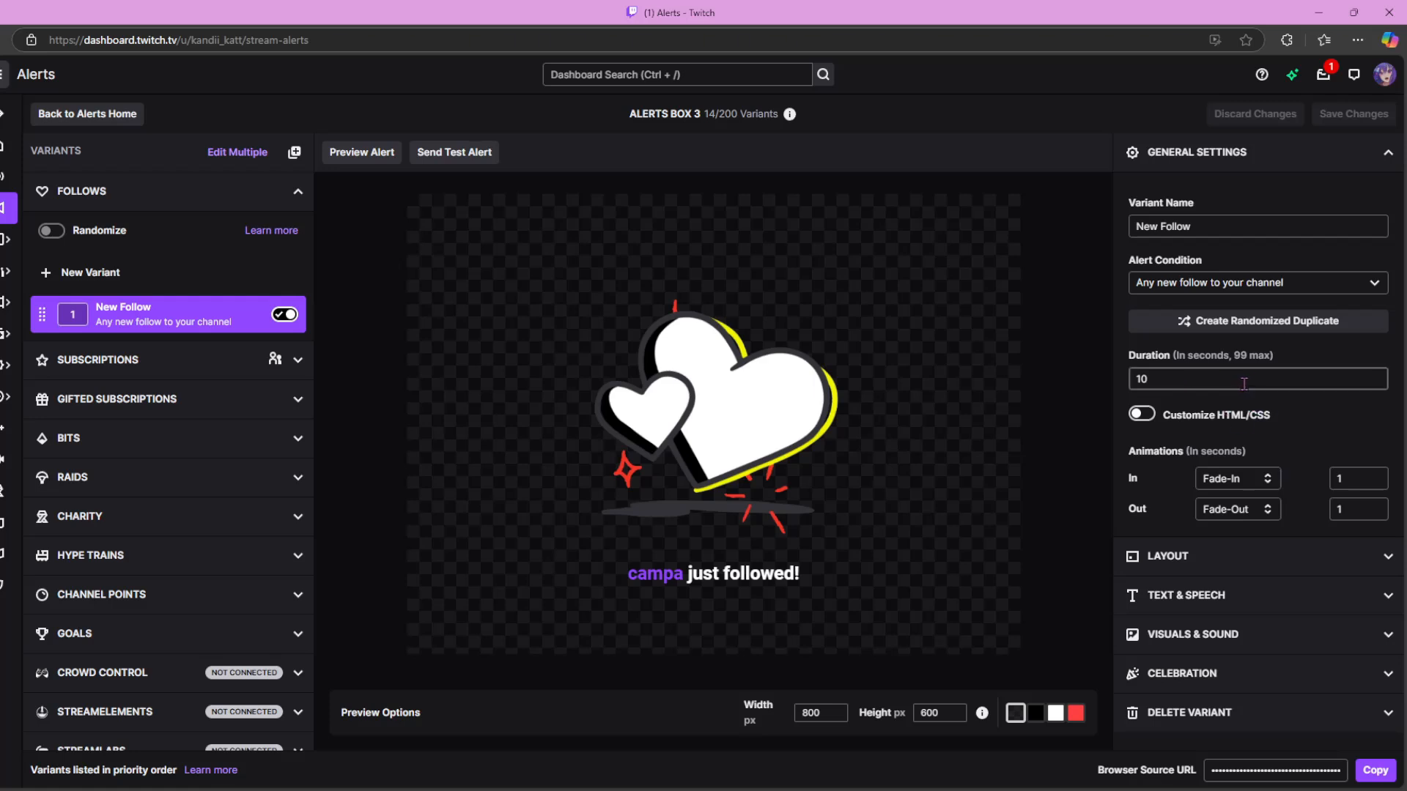
pyautogui.click(1257, 484)
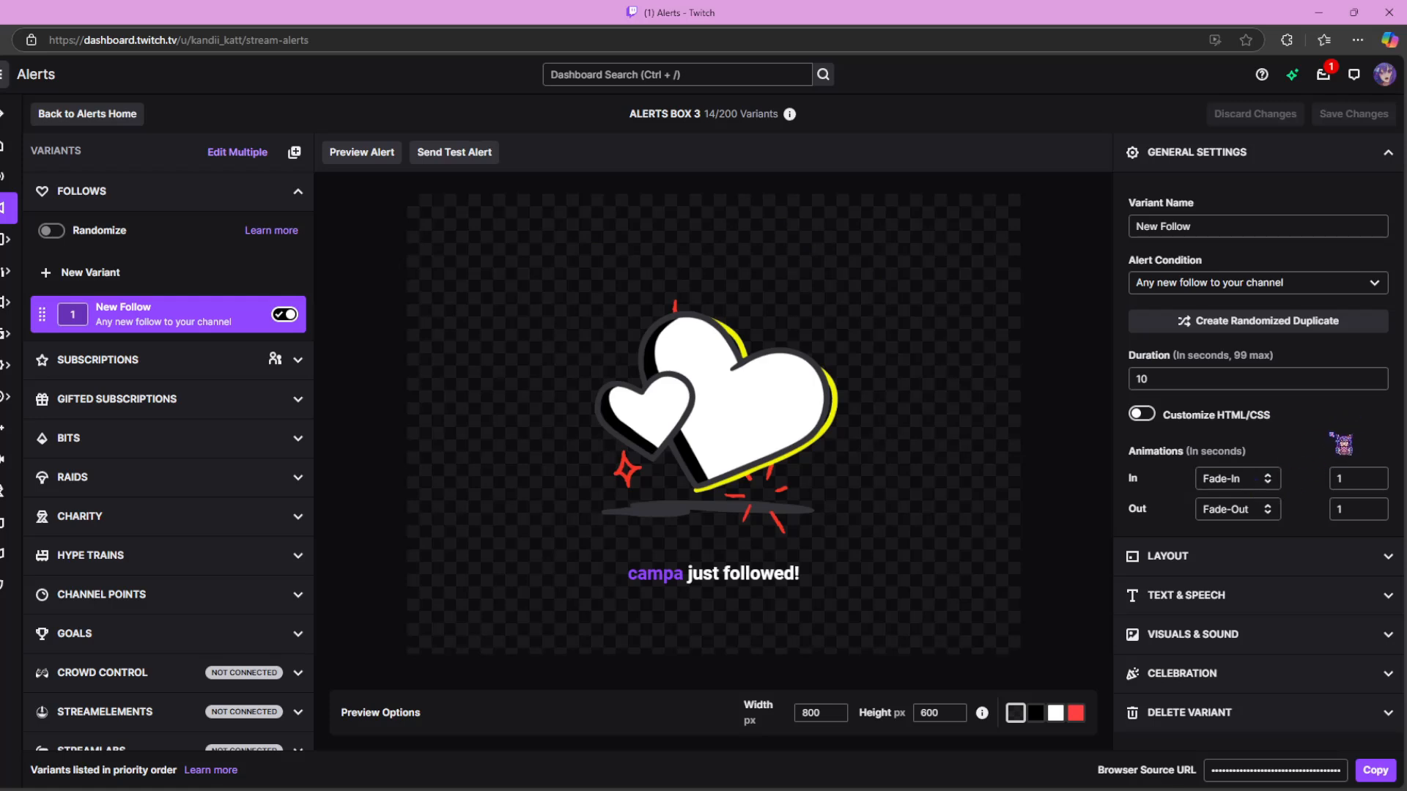
pyautogui.hotkey('alt', 'Tab')
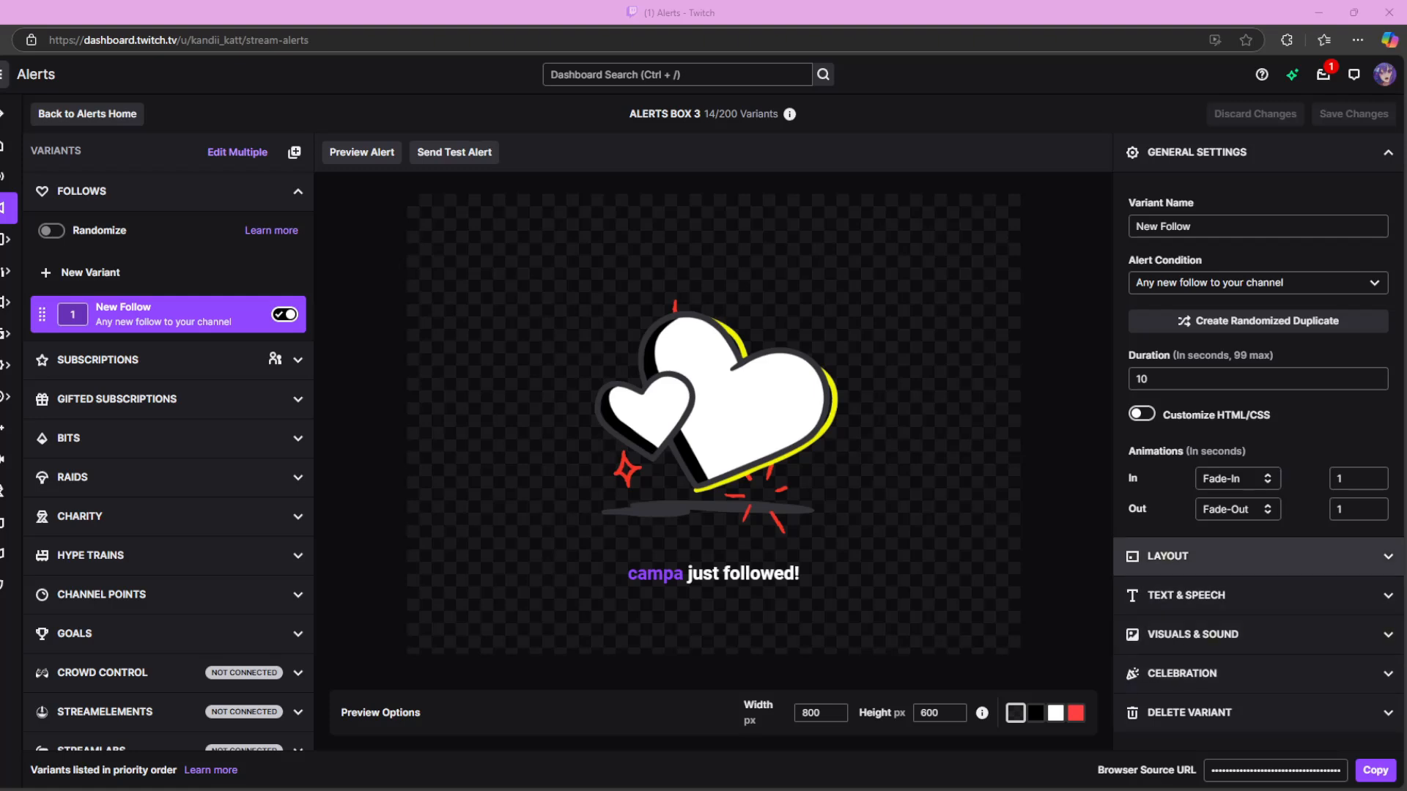
# Try the side-by-side and text-above-image layouts for the follow alert, and return to the image-above-text layout.
pyautogui.click(1245, 558)
pyautogui.scroll(-2, 1216, 560)
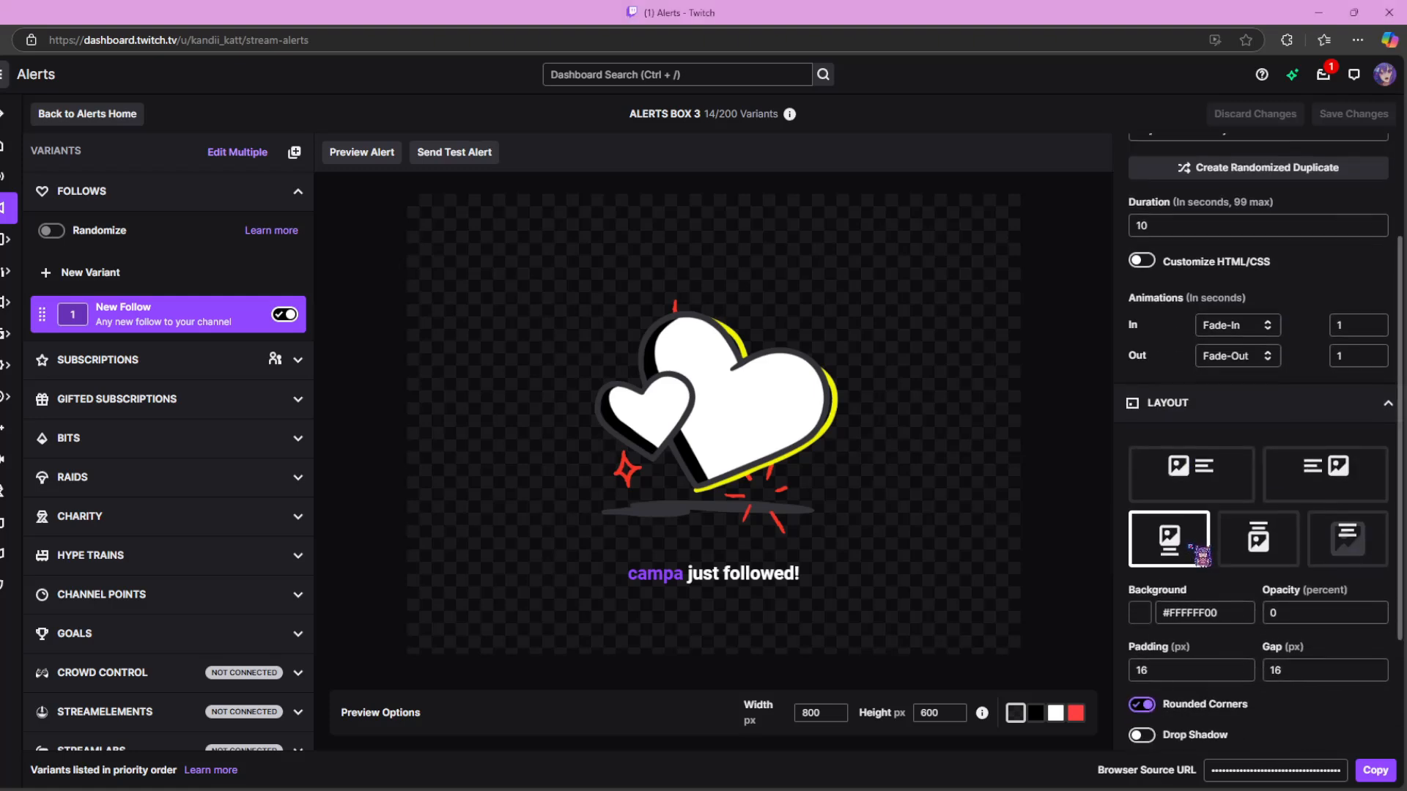
pyautogui.scroll(-1, 1202, 557)
pyautogui.click(1223, 411)
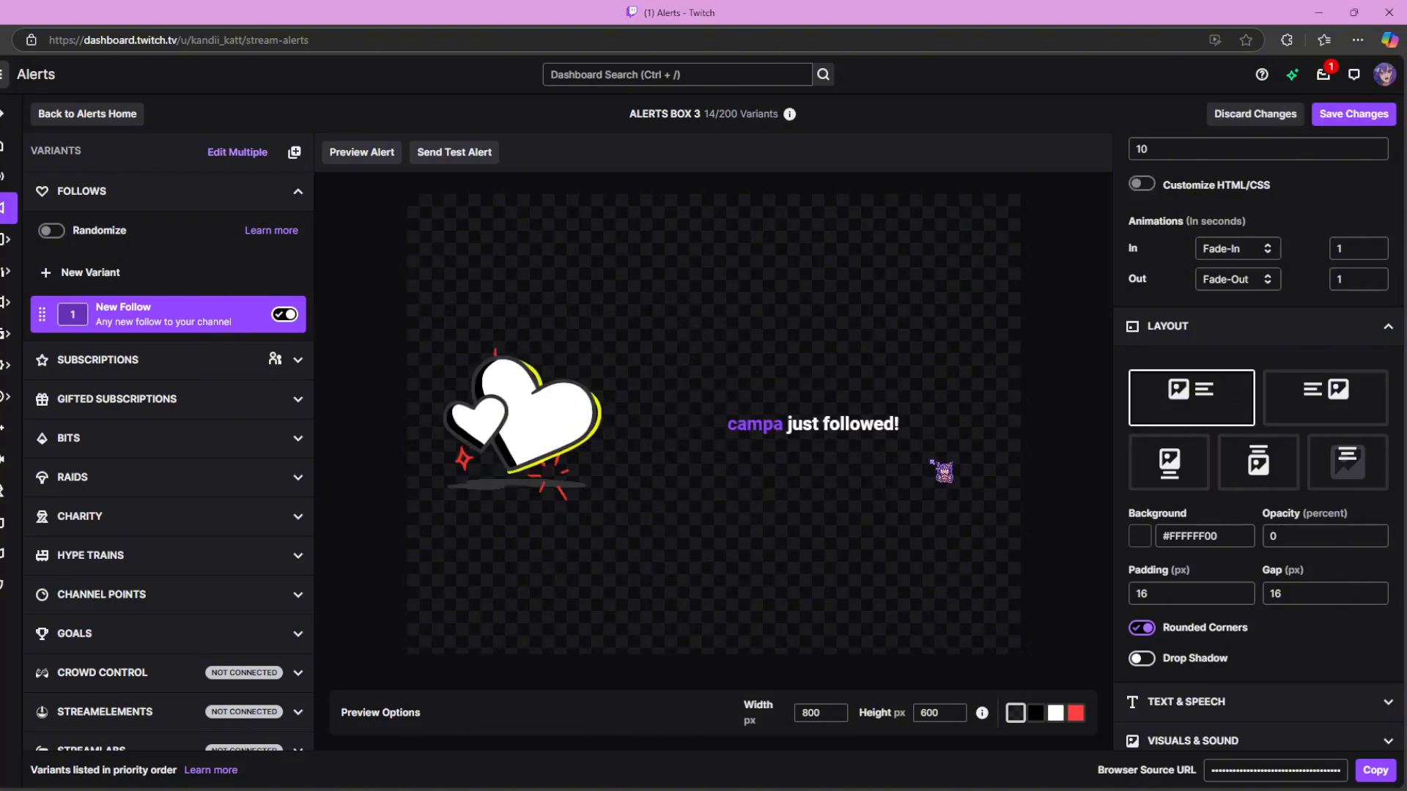
pyautogui.click(1345, 398)
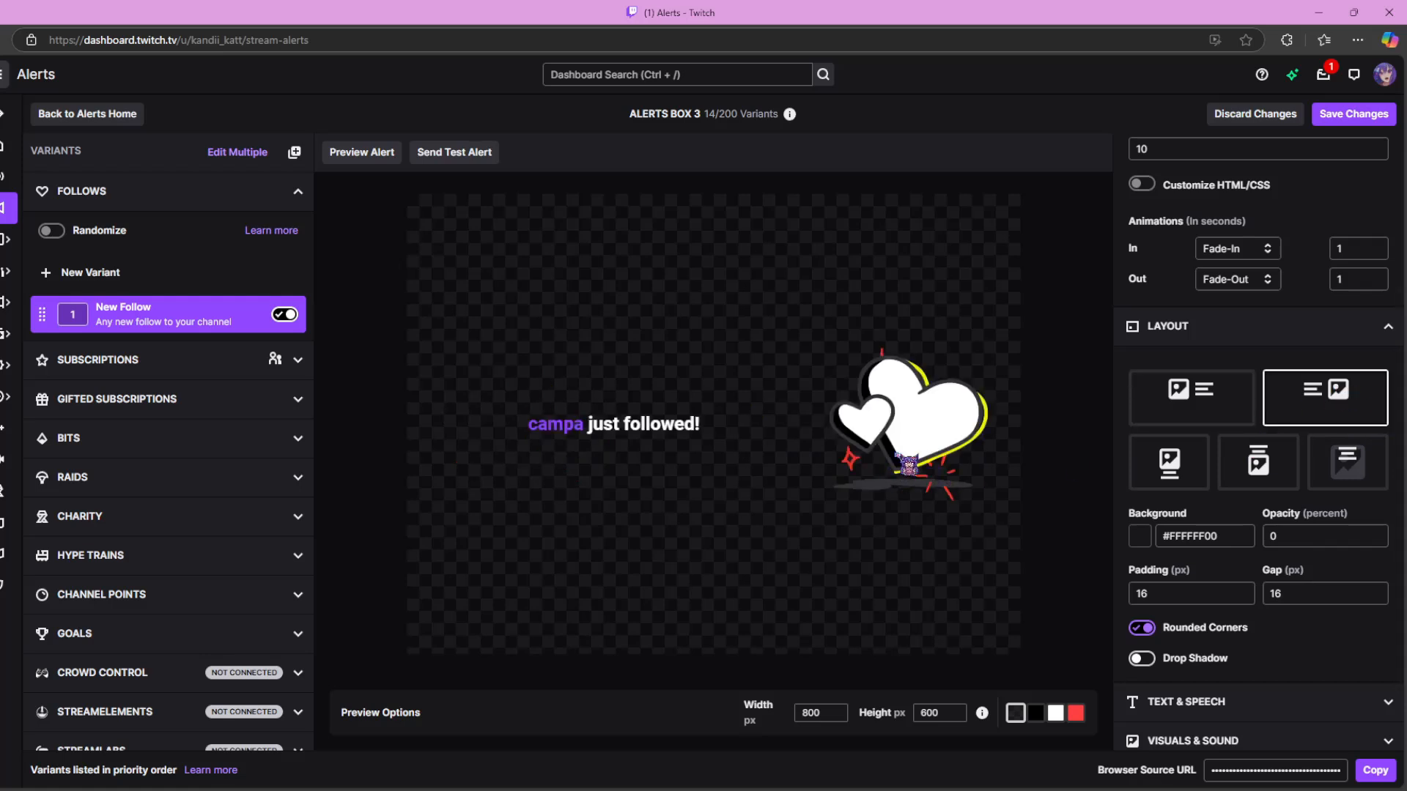
pyautogui.click(1172, 463)
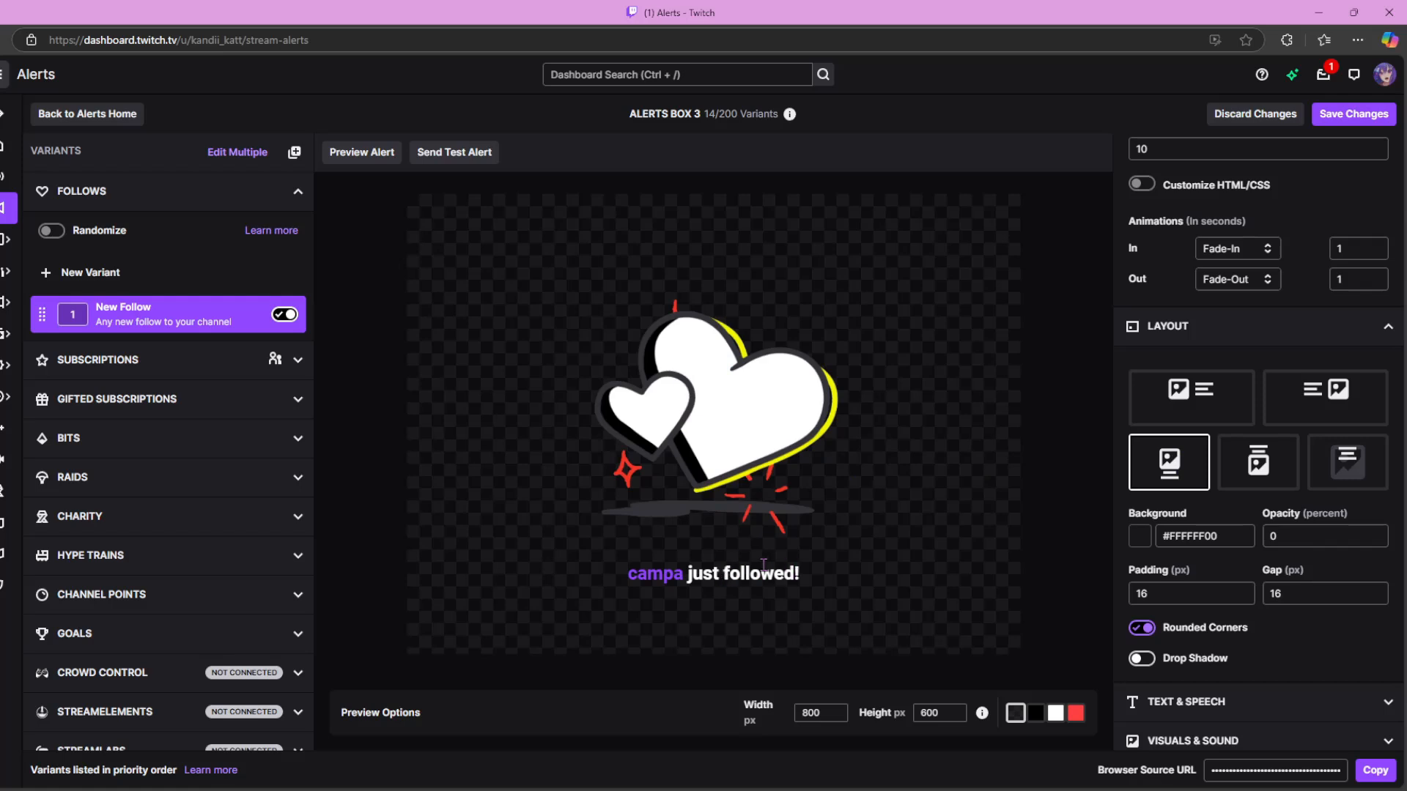
pyautogui.click(1273, 473)
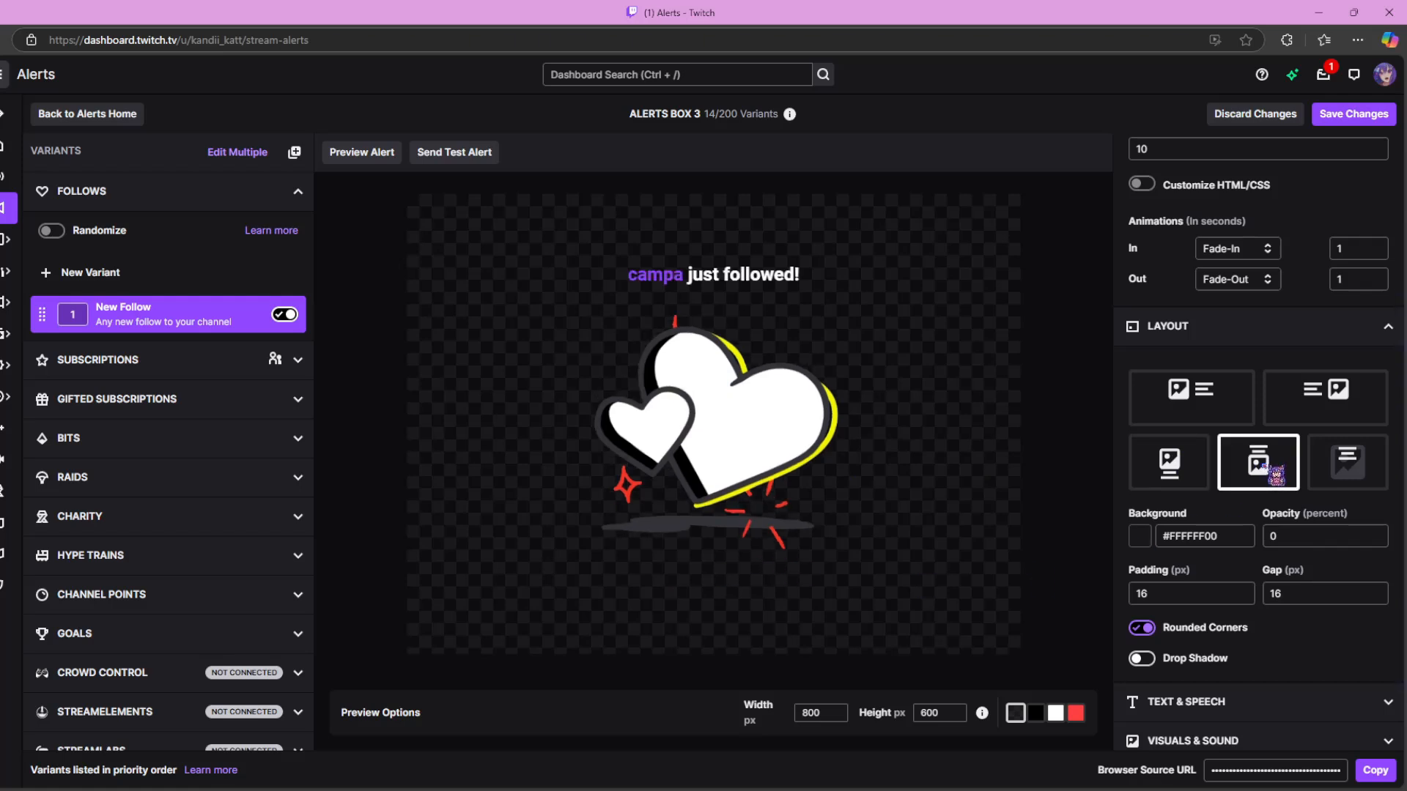
pyautogui.click(1181, 468)
# Set the follow alert text's accent color to #ED1DBB and open the visuals and sound settings.
pyautogui.scroll(-1, 1205, 487)
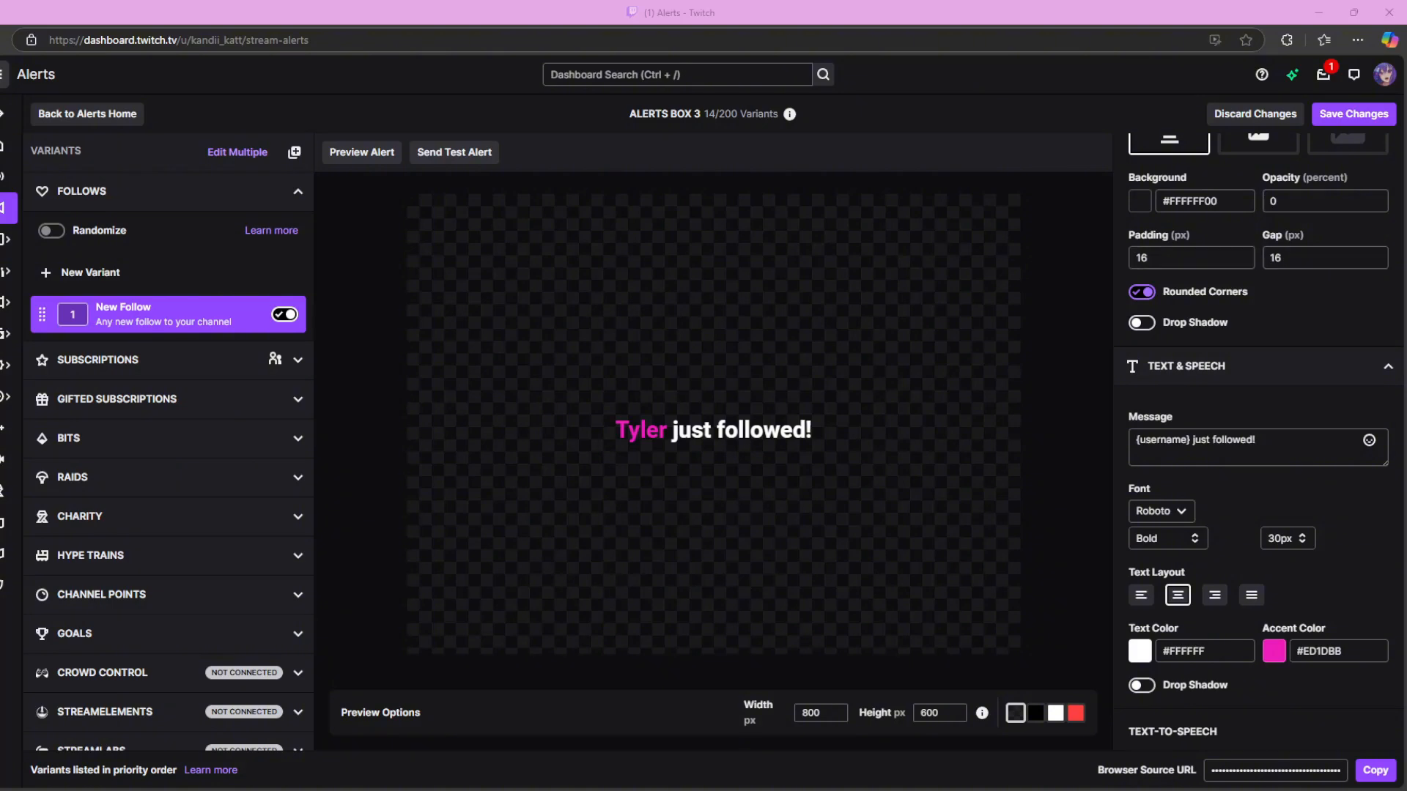
pyautogui.scroll(-2, 1258, 439)
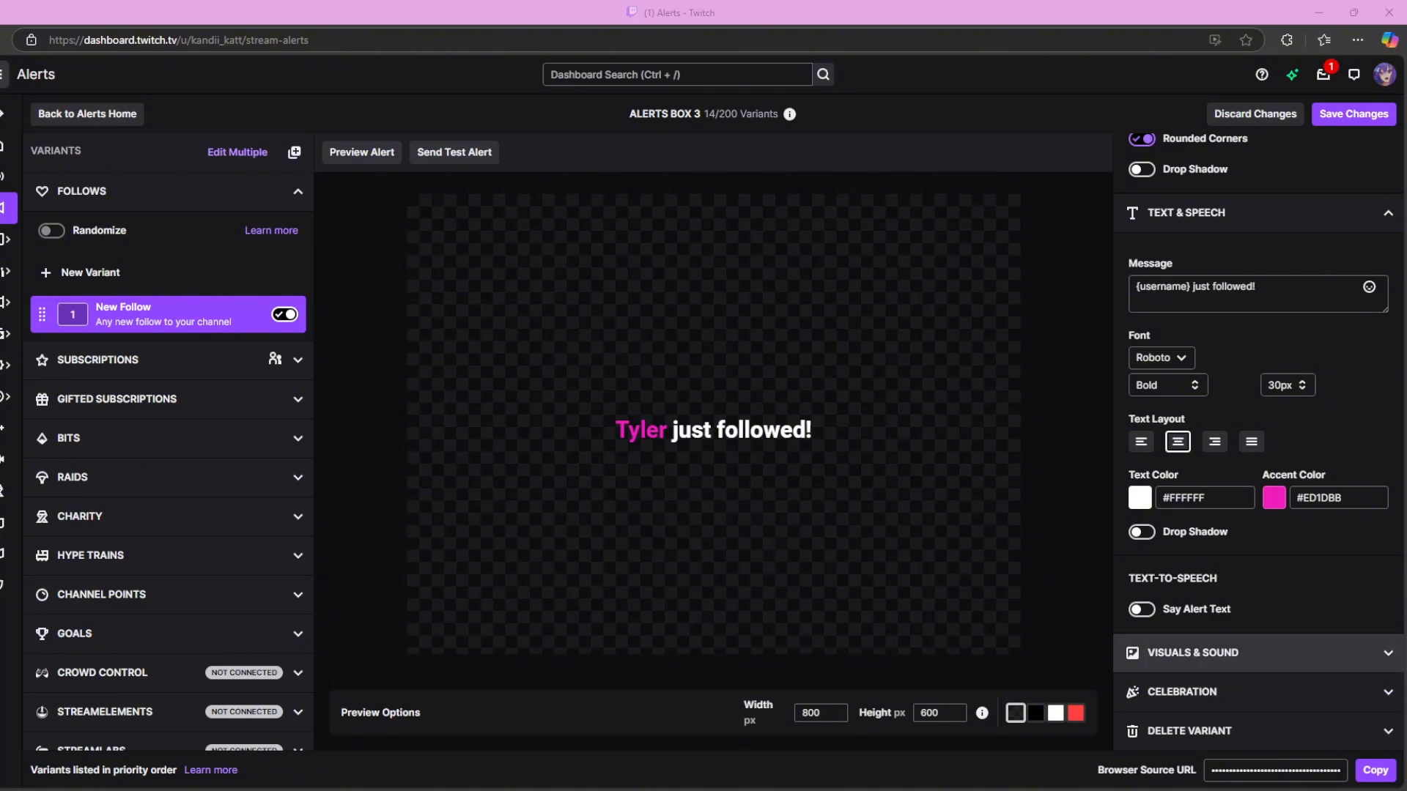
pyautogui.click(1192, 652)
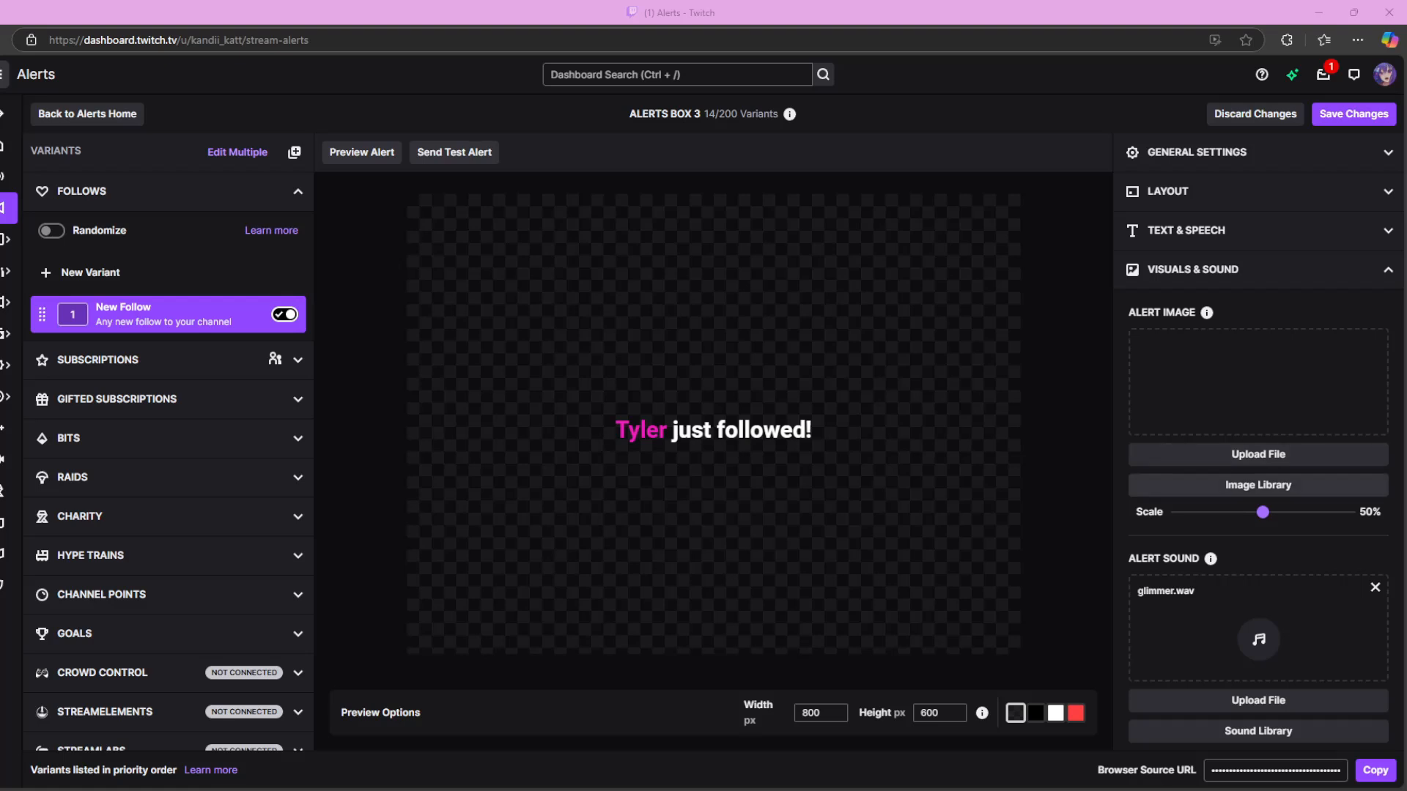
# Browse the image library without picking an asset, and upload DancingHelloKitty.gif as the follow alert image.
pyautogui.click(1258, 486)
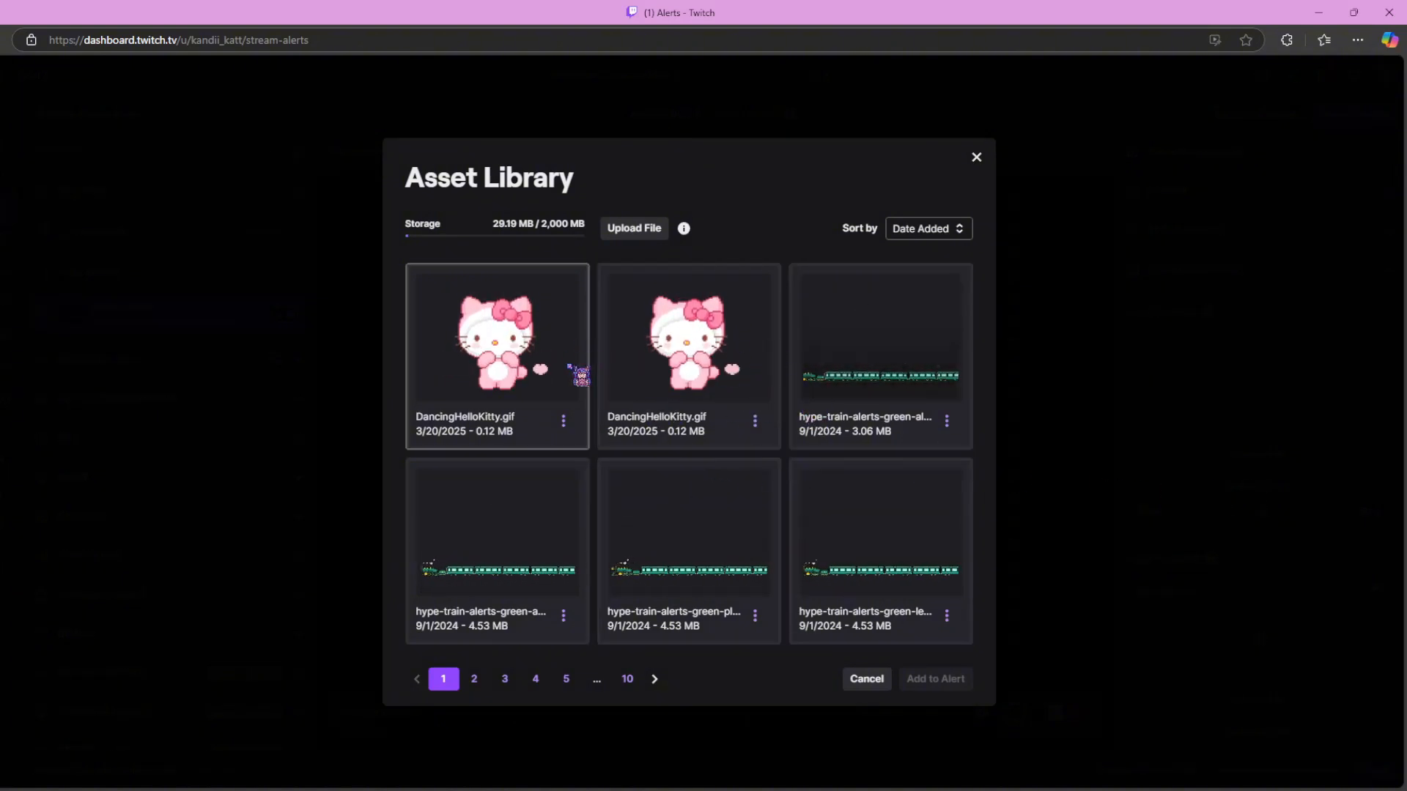
pyautogui.click(567, 678)
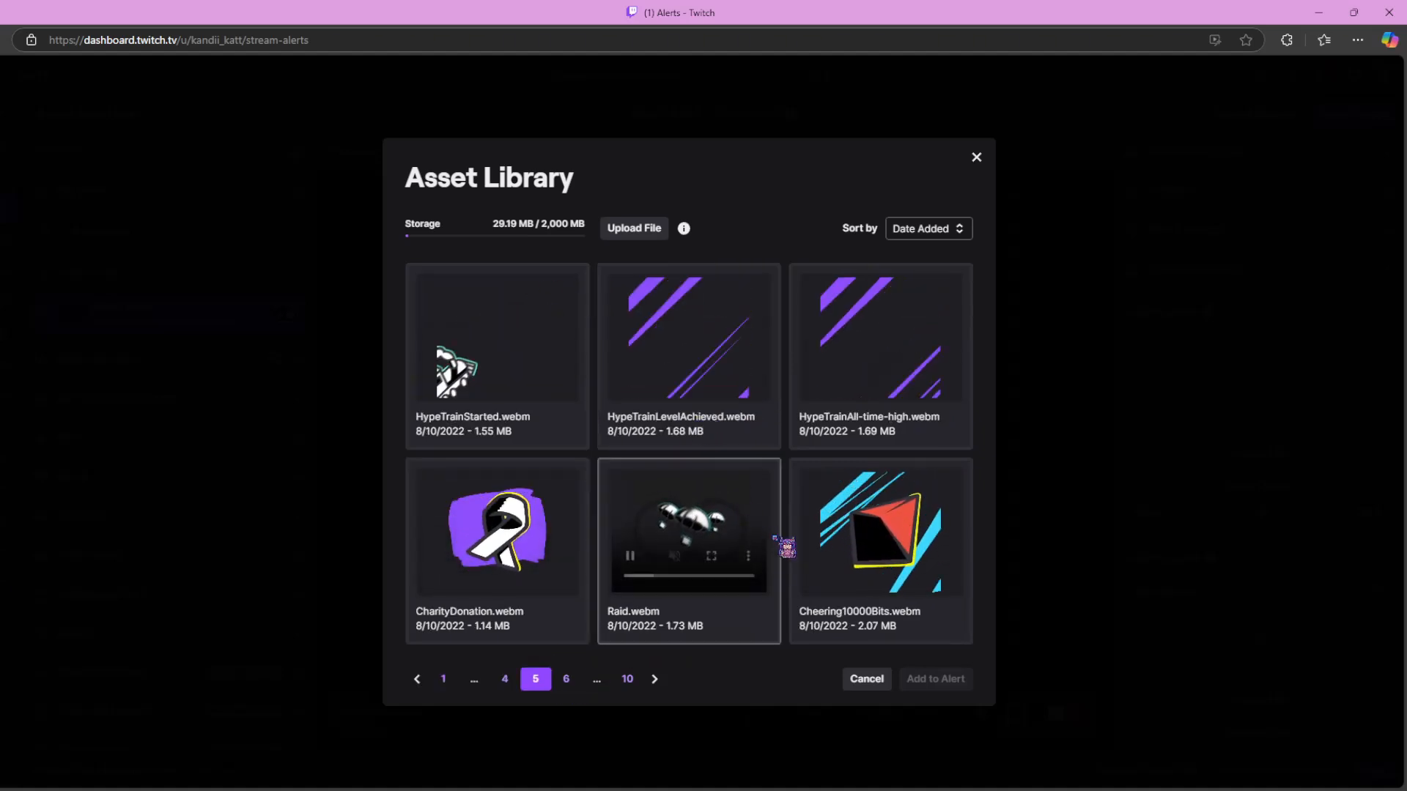
pyautogui.click(566, 679)
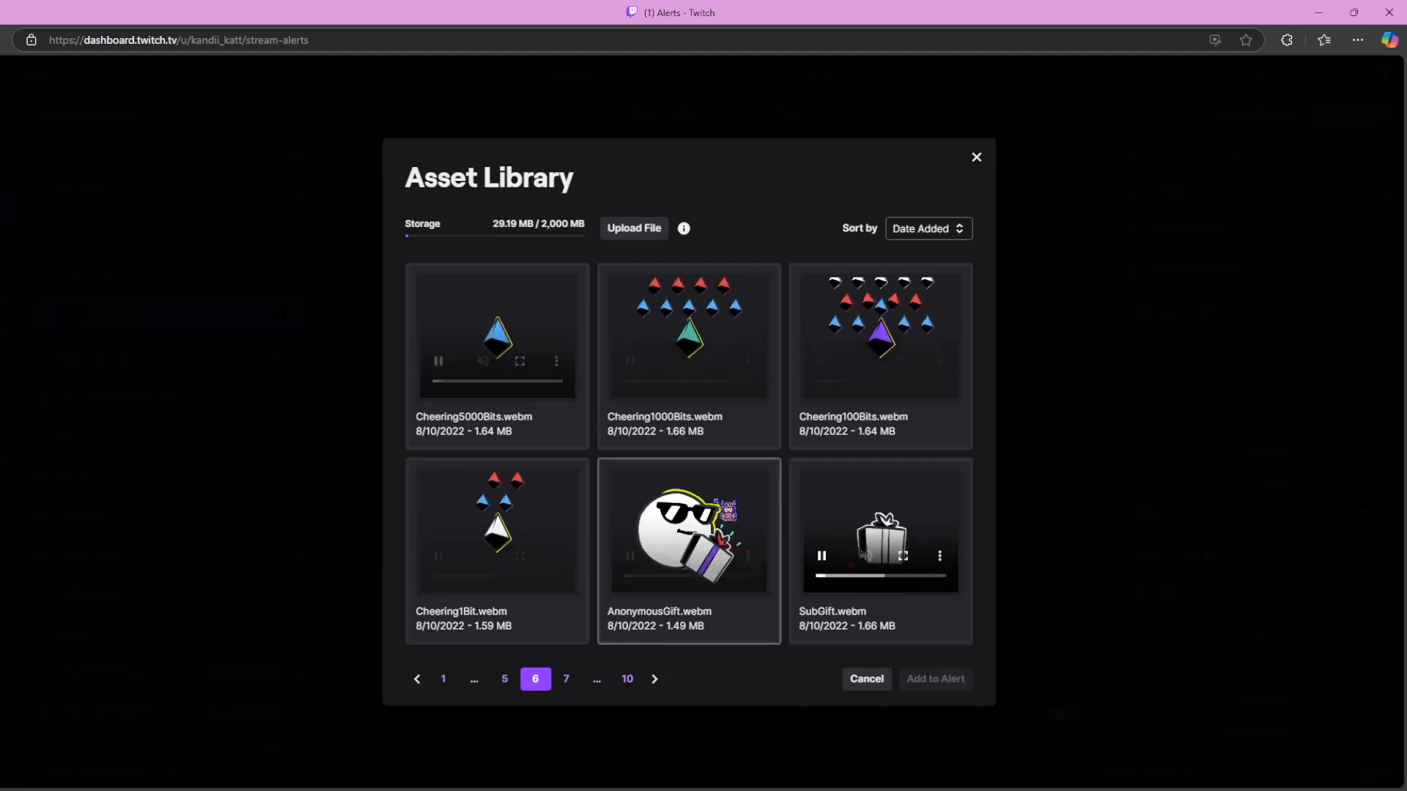
pyautogui.click(566, 678)
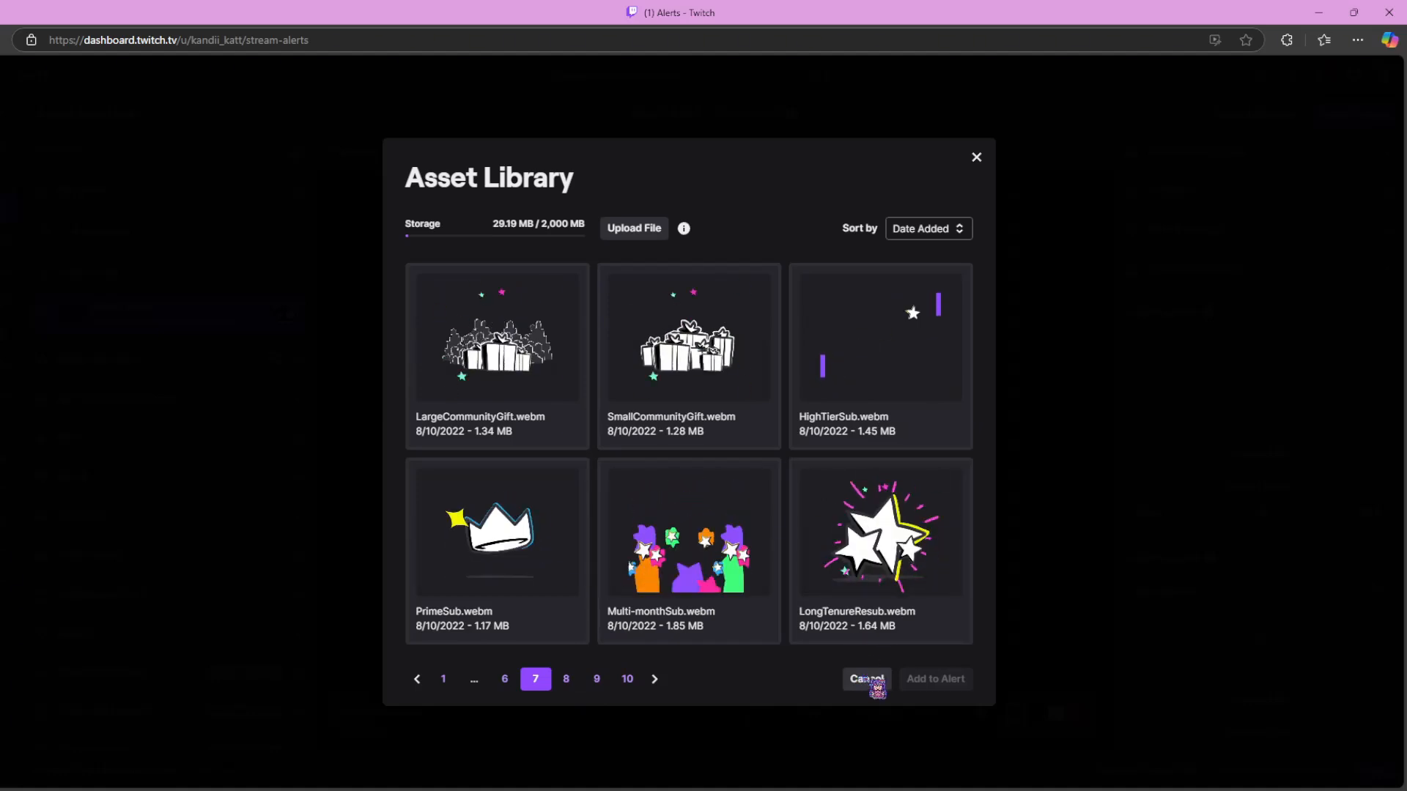
pyautogui.click(868, 678)
pyautogui.click(1230, 461)
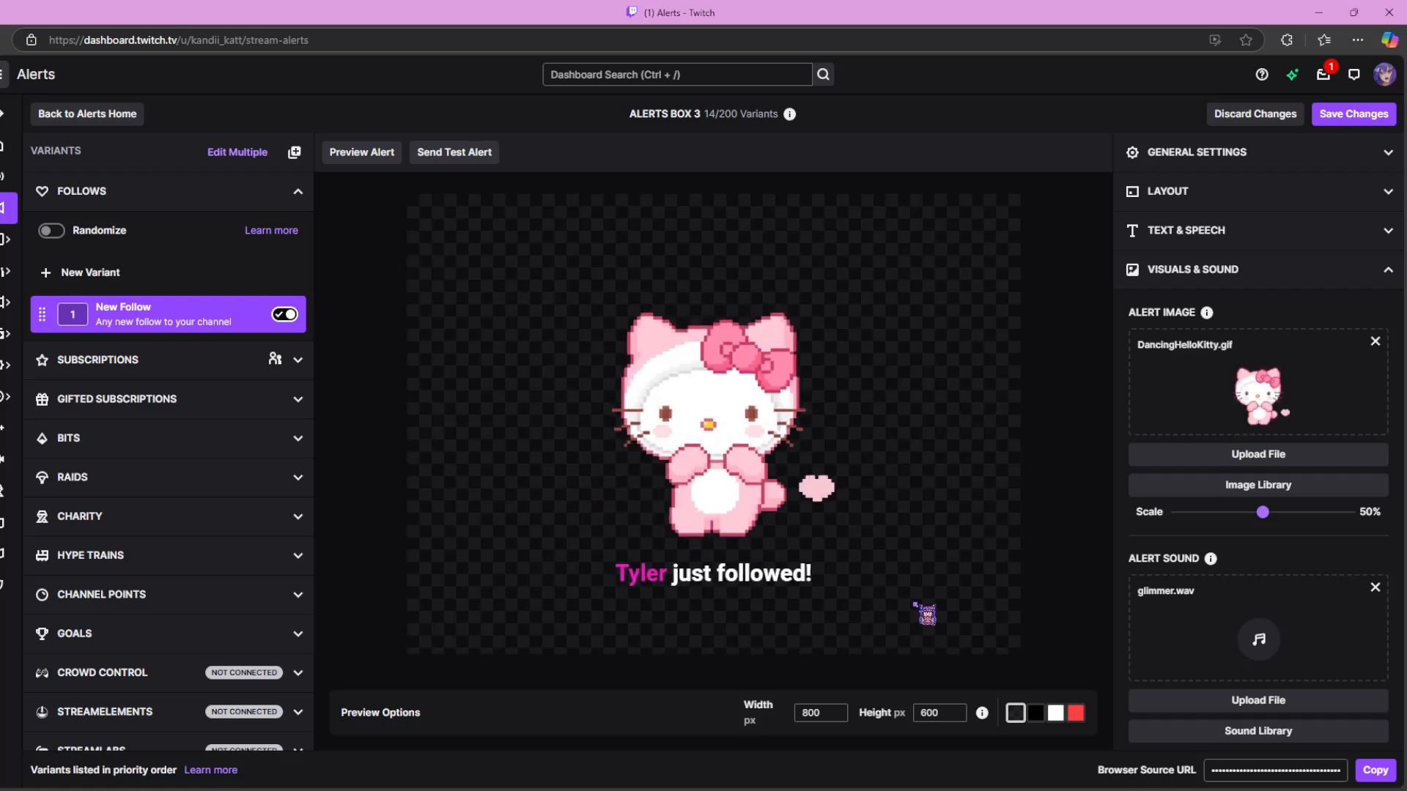
# Assign glimmer.wav from the sound library as the follow alert sound and preview the alert.
pyautogui.scroll(-2, 1256, 534)
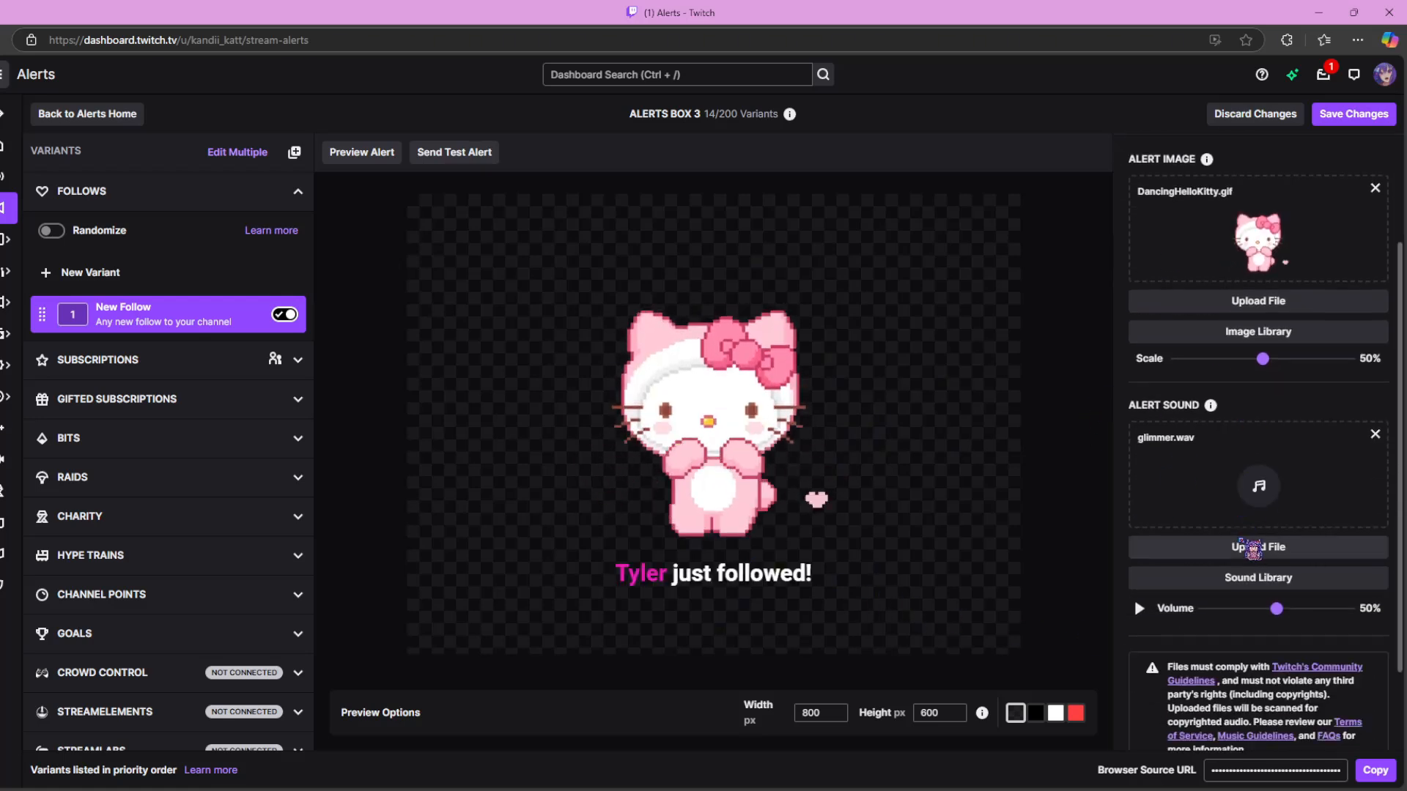
pyautogui.click(1285, 584)
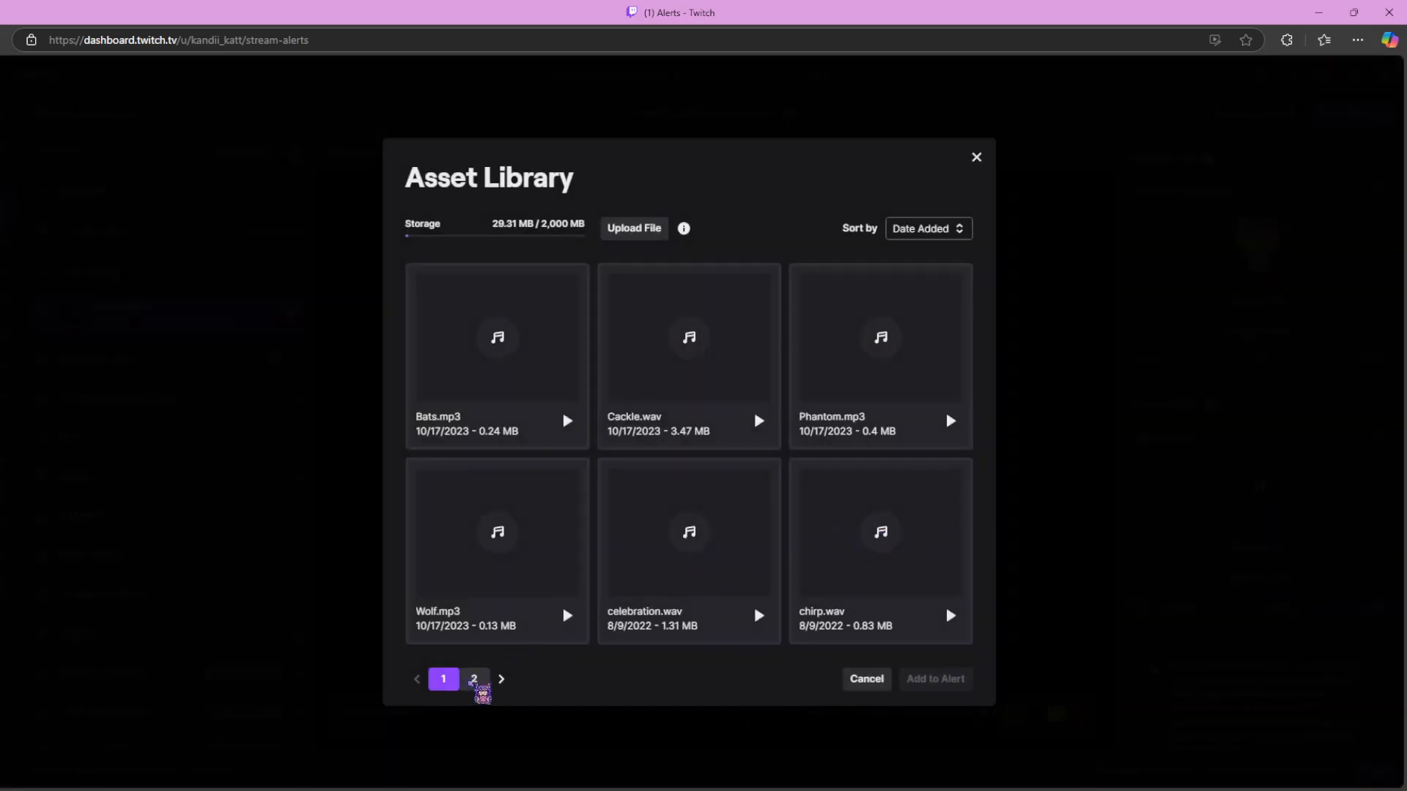
pyautogui.click(474, 680)
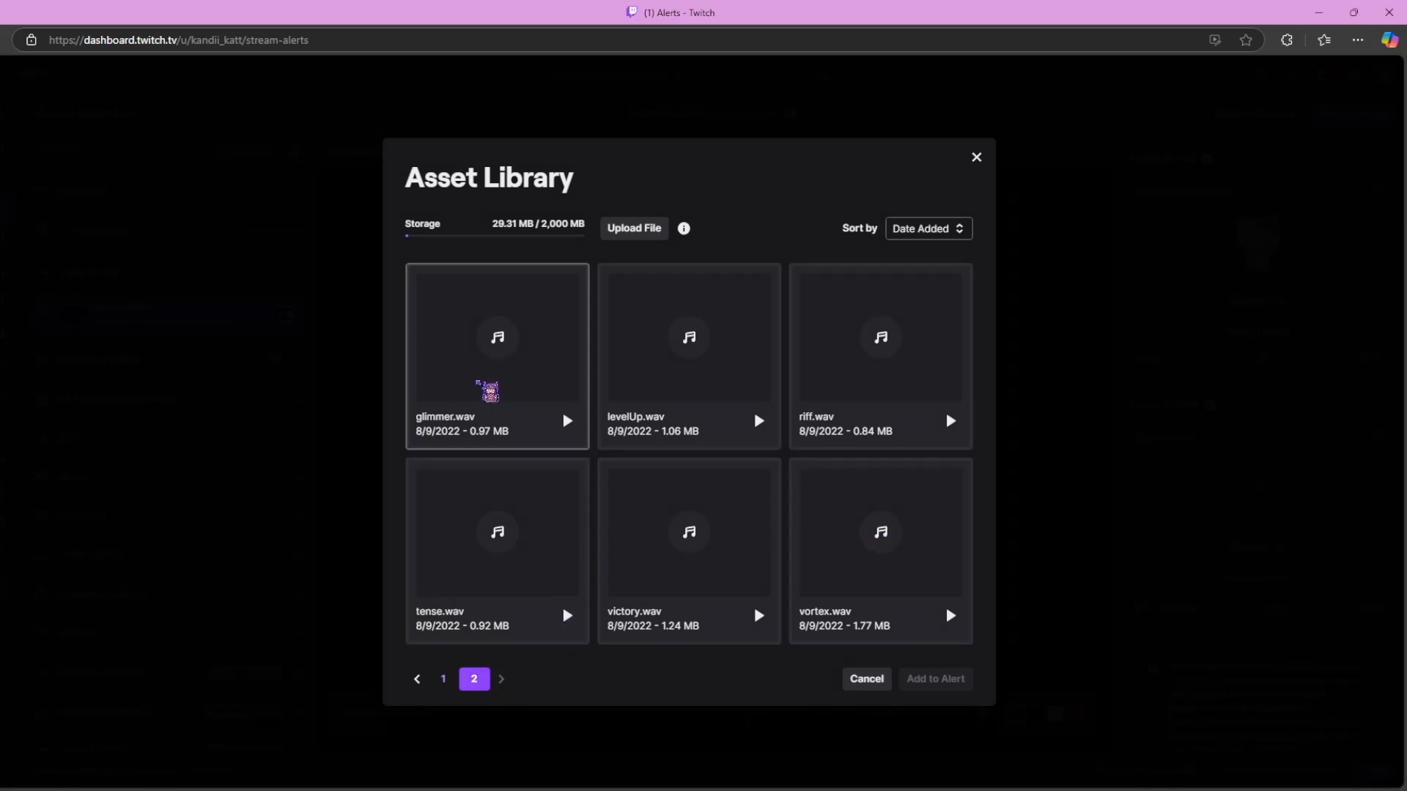
pyautogui.click(490, 392)
pyautogui.click(949, 681)
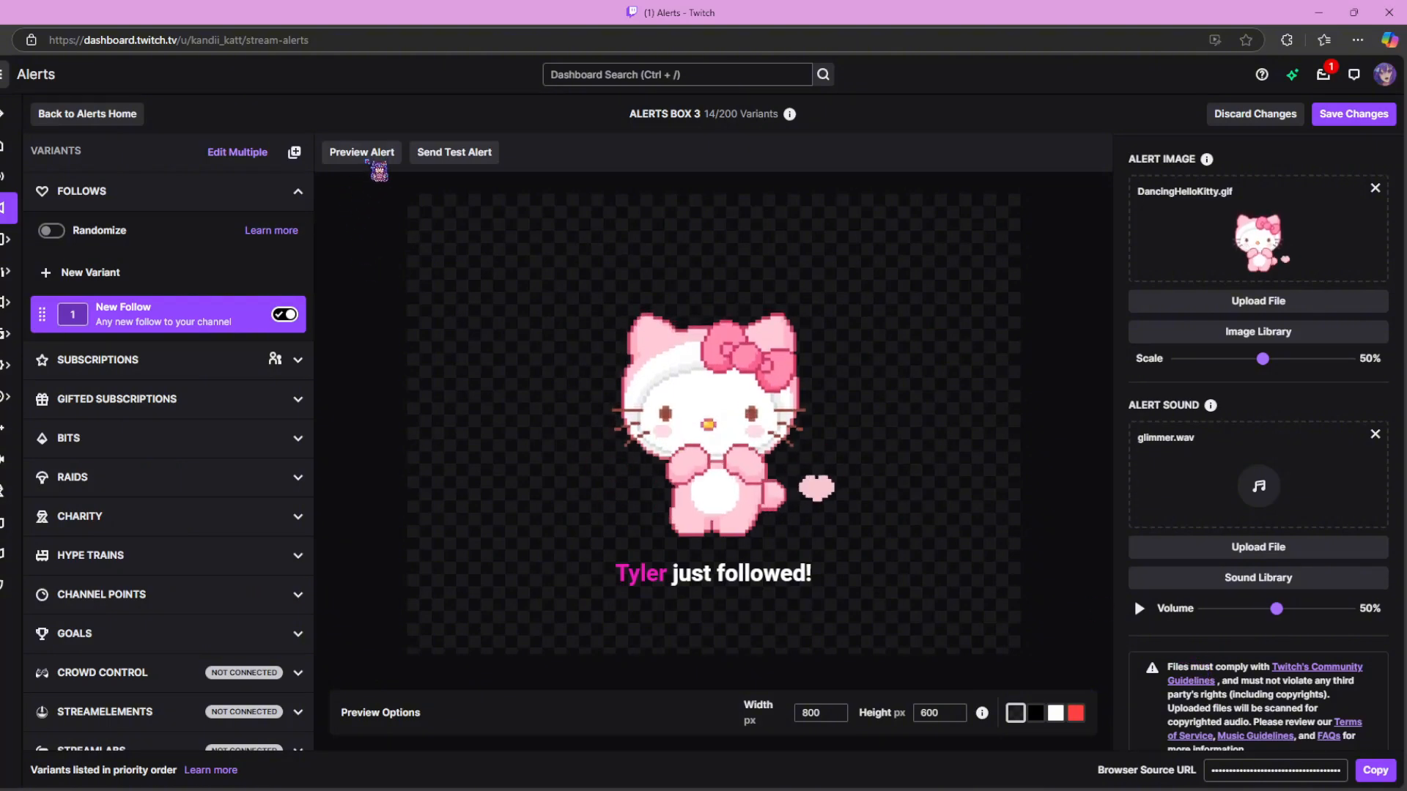
pyautogui.click(369, 156)
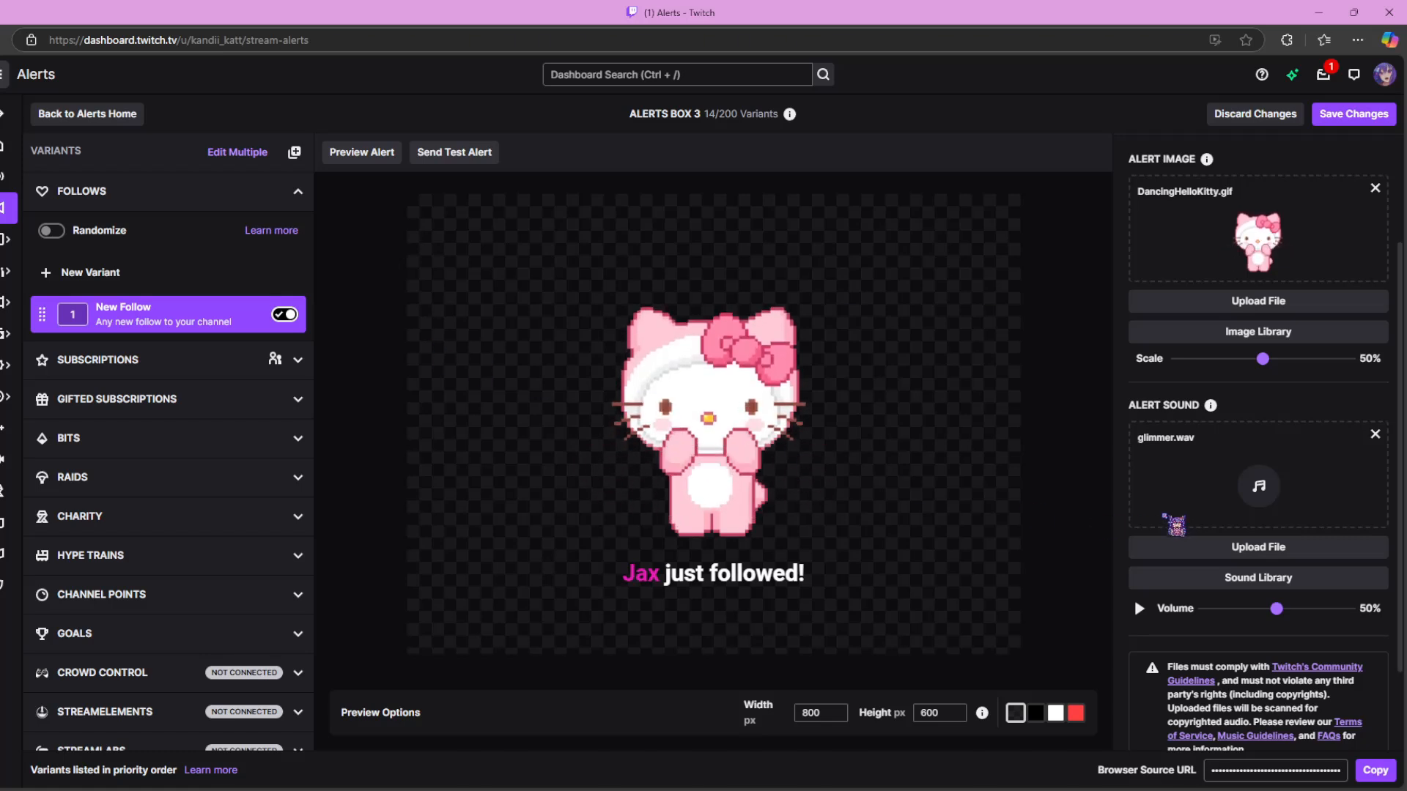
# Set the alert's In animation to Slide-Left and its Out animation to Slide-Right, and preview the alert.
pyautogui.scroll(-2, 1150, 505)
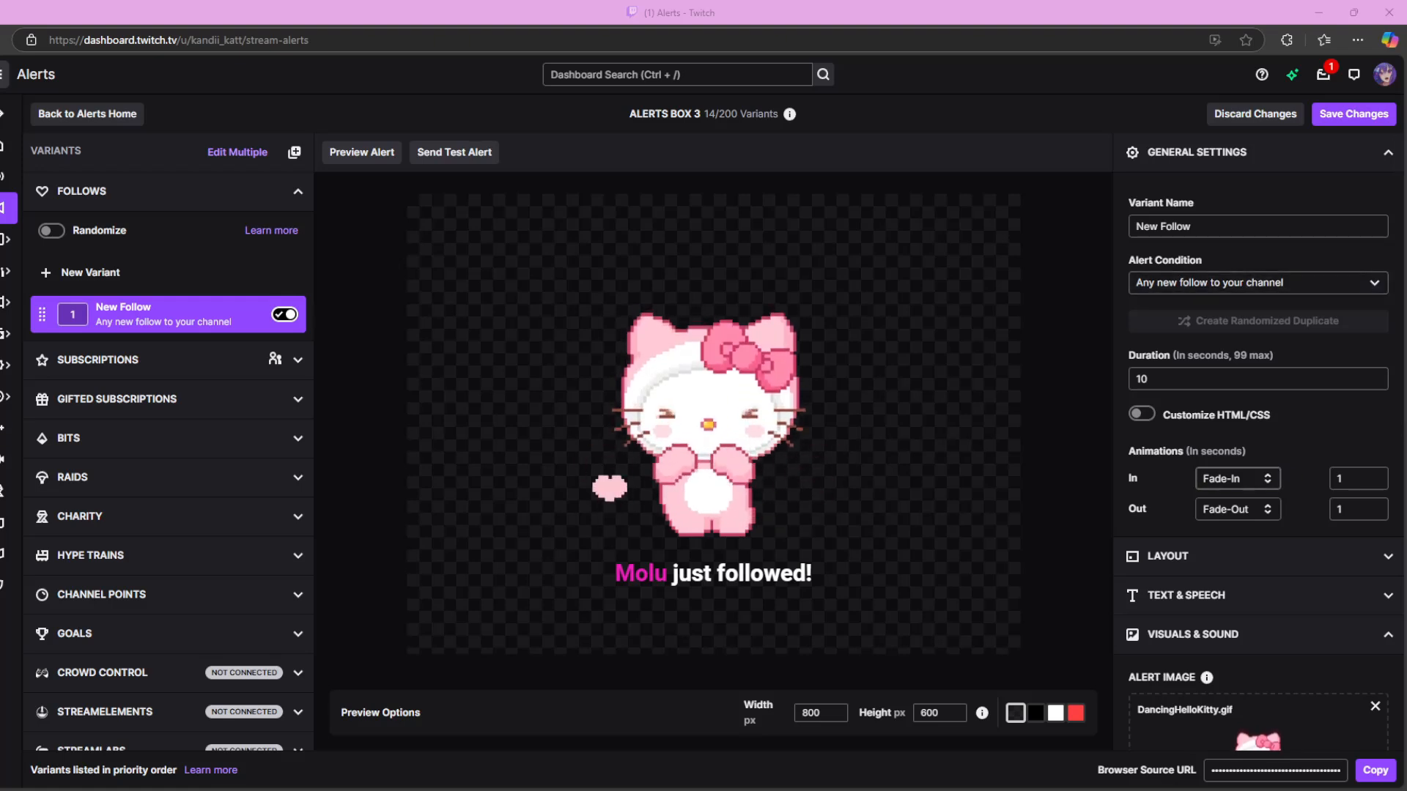
pyautogui.click(1248, 480)
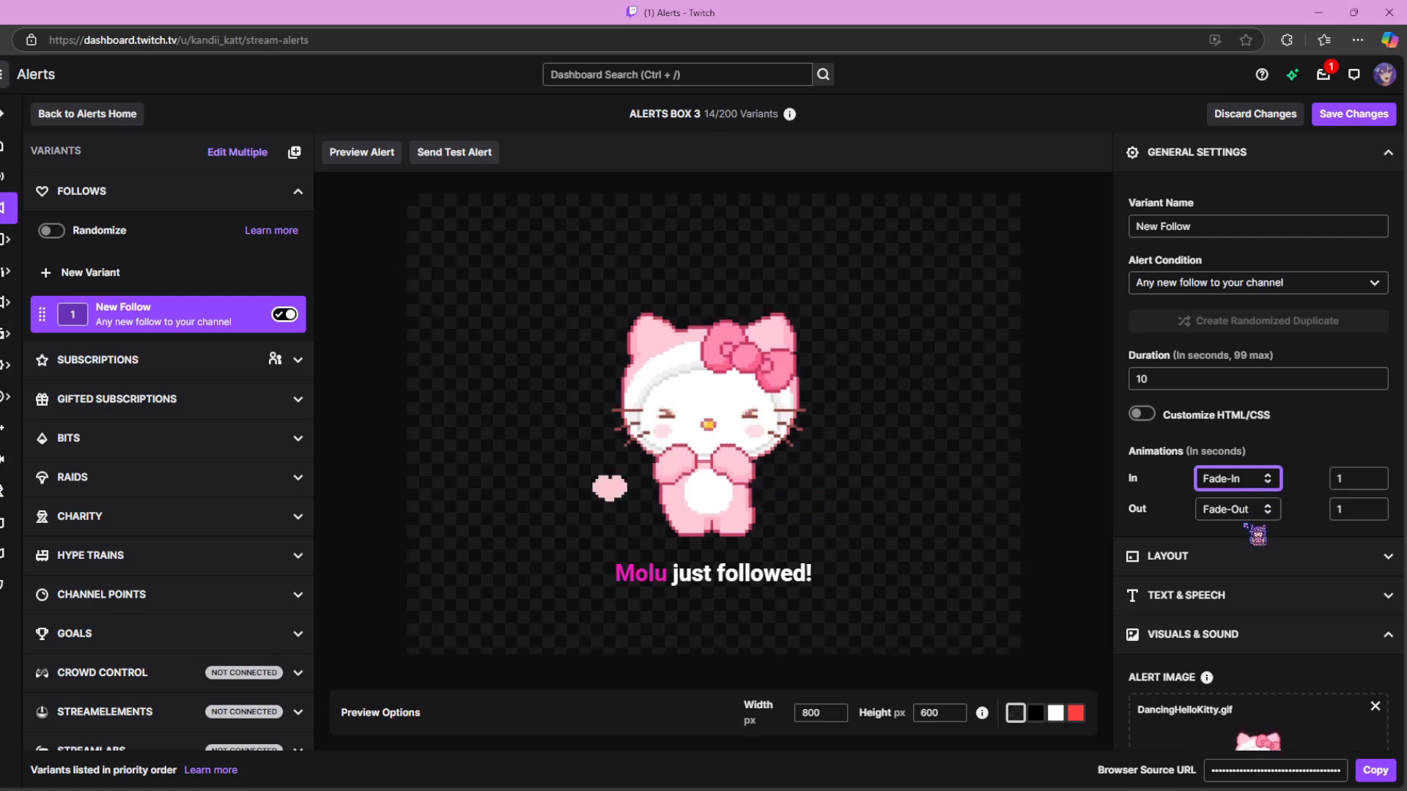
pyautogui.press('Down')
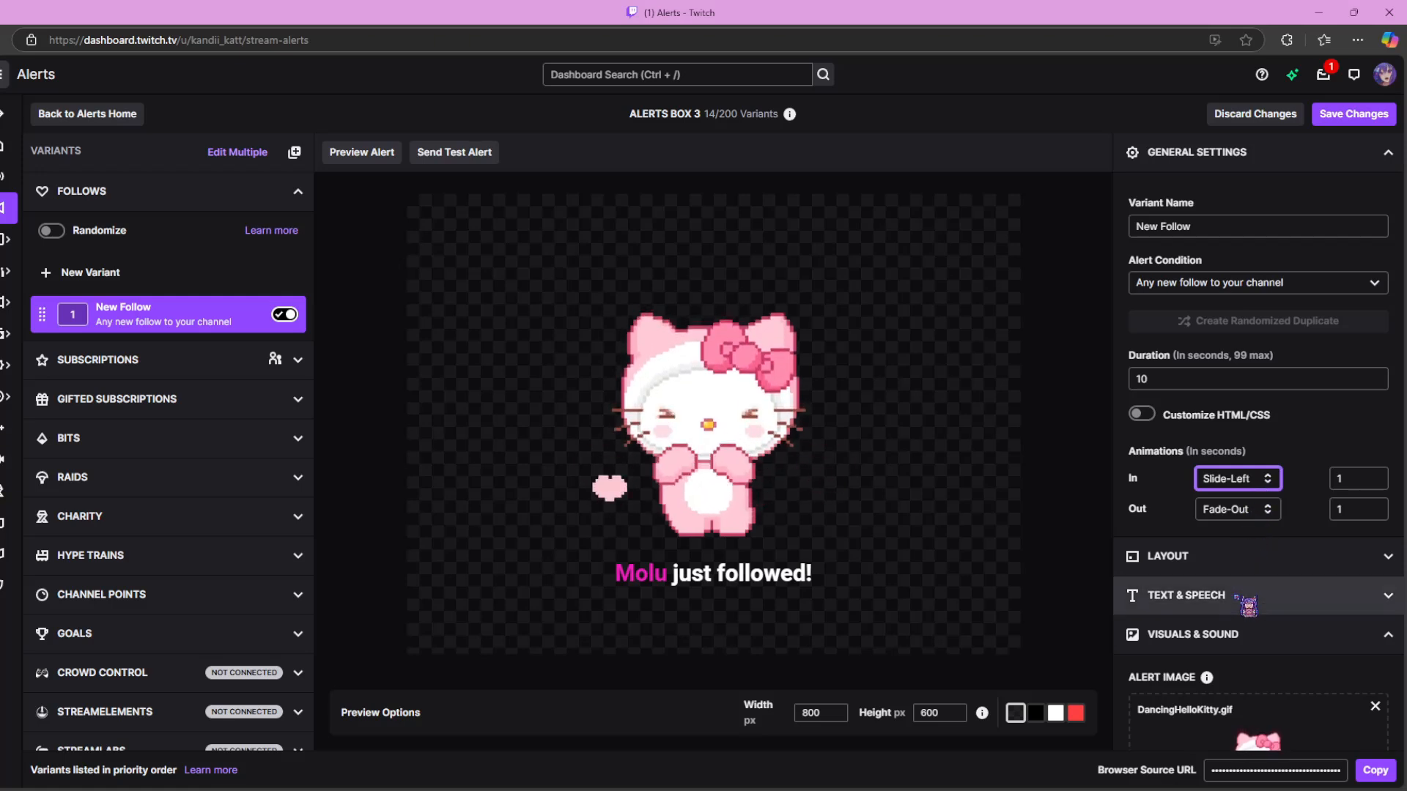
pyautogui.click(1245, 509)
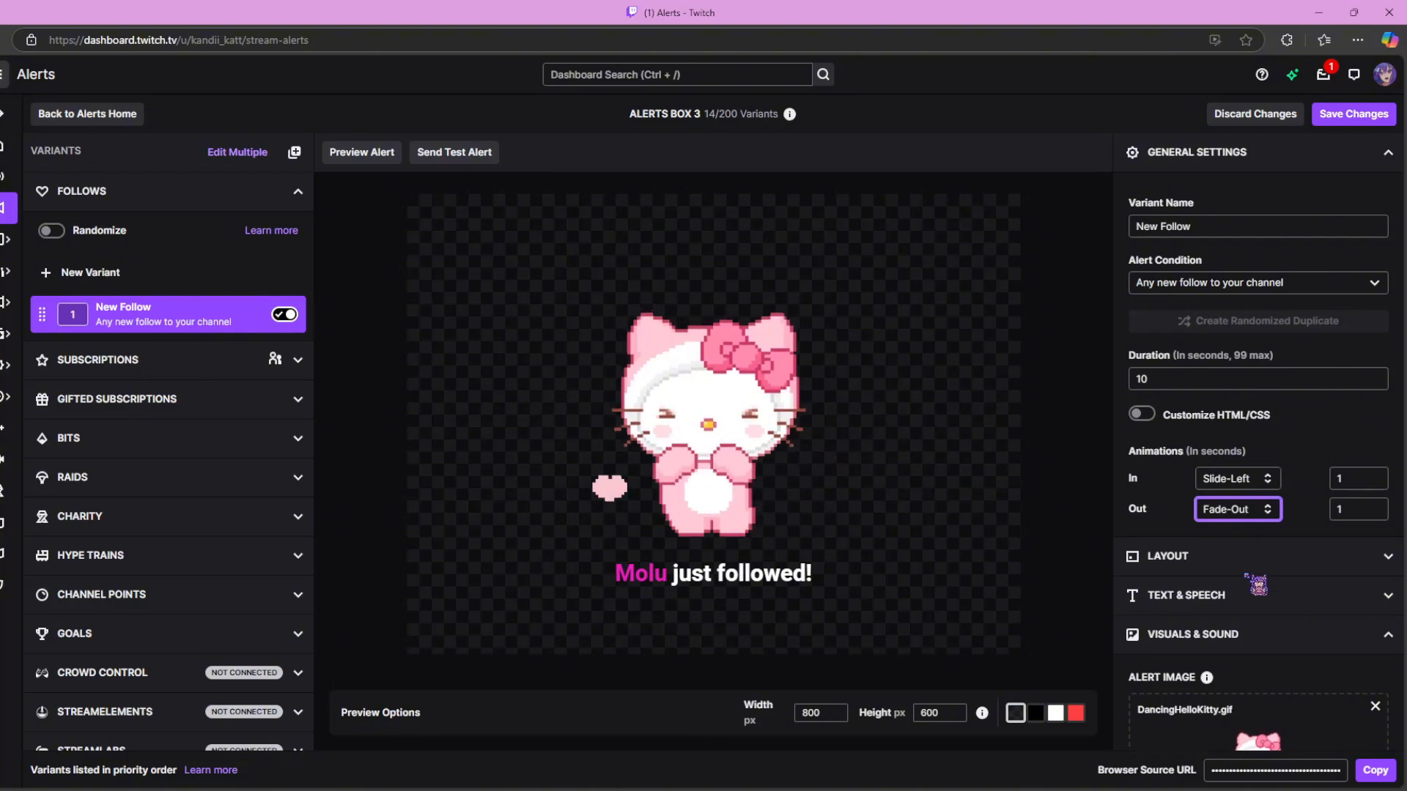
pyautogui.press('Down')
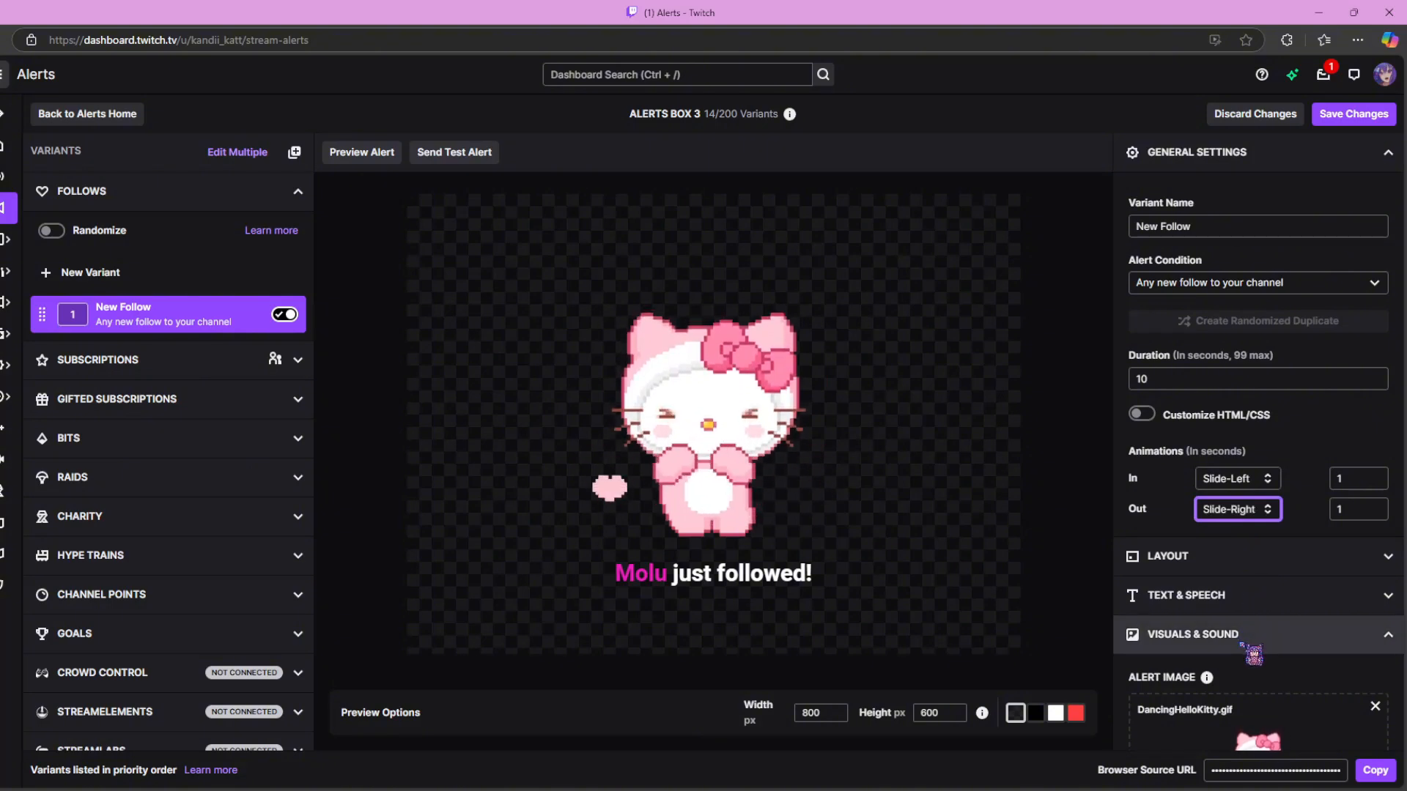
pyautogui.click(355, 163)
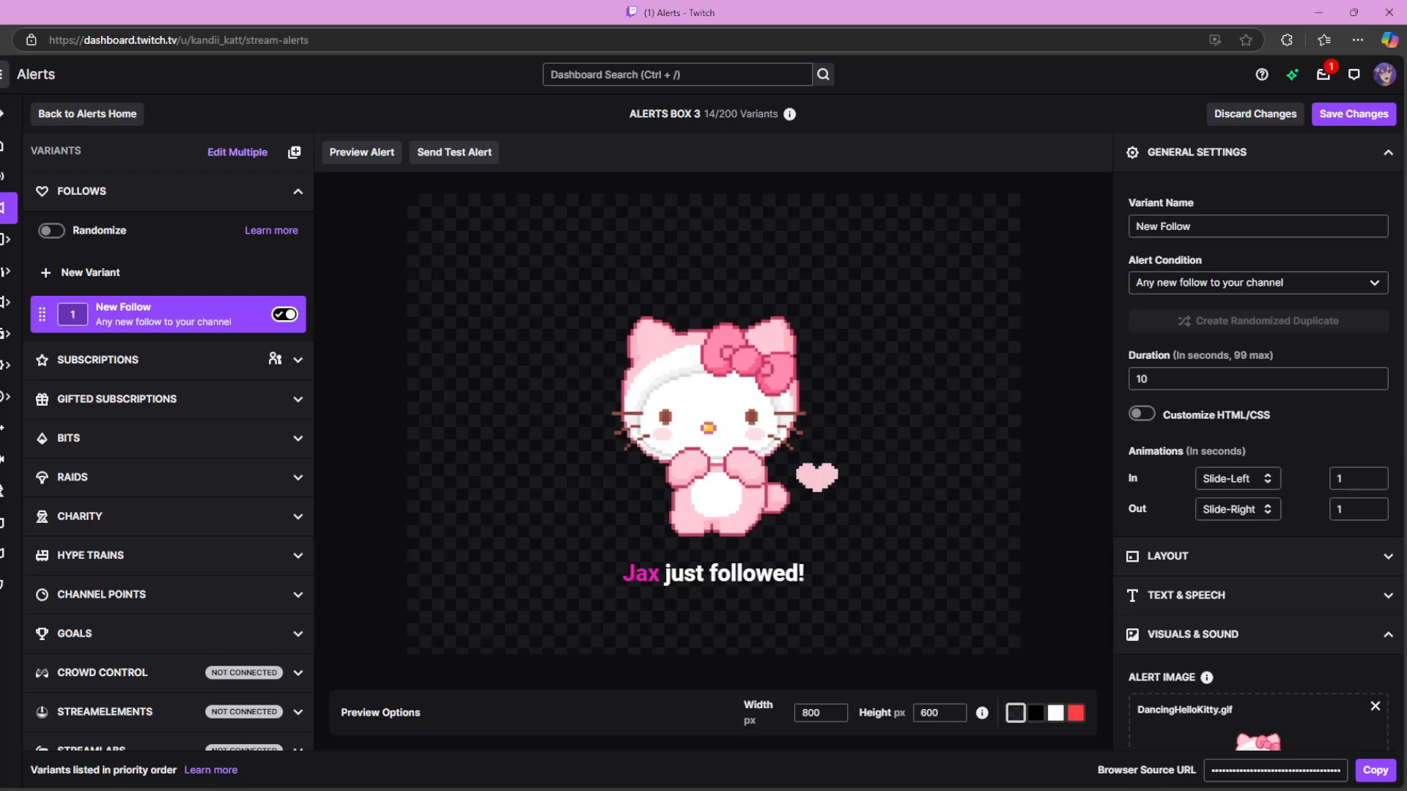
# Set the follow alert's celebration effect to Fireworks with Moderate intensity.
pyautogui.scroll(-6, 1257, 440)
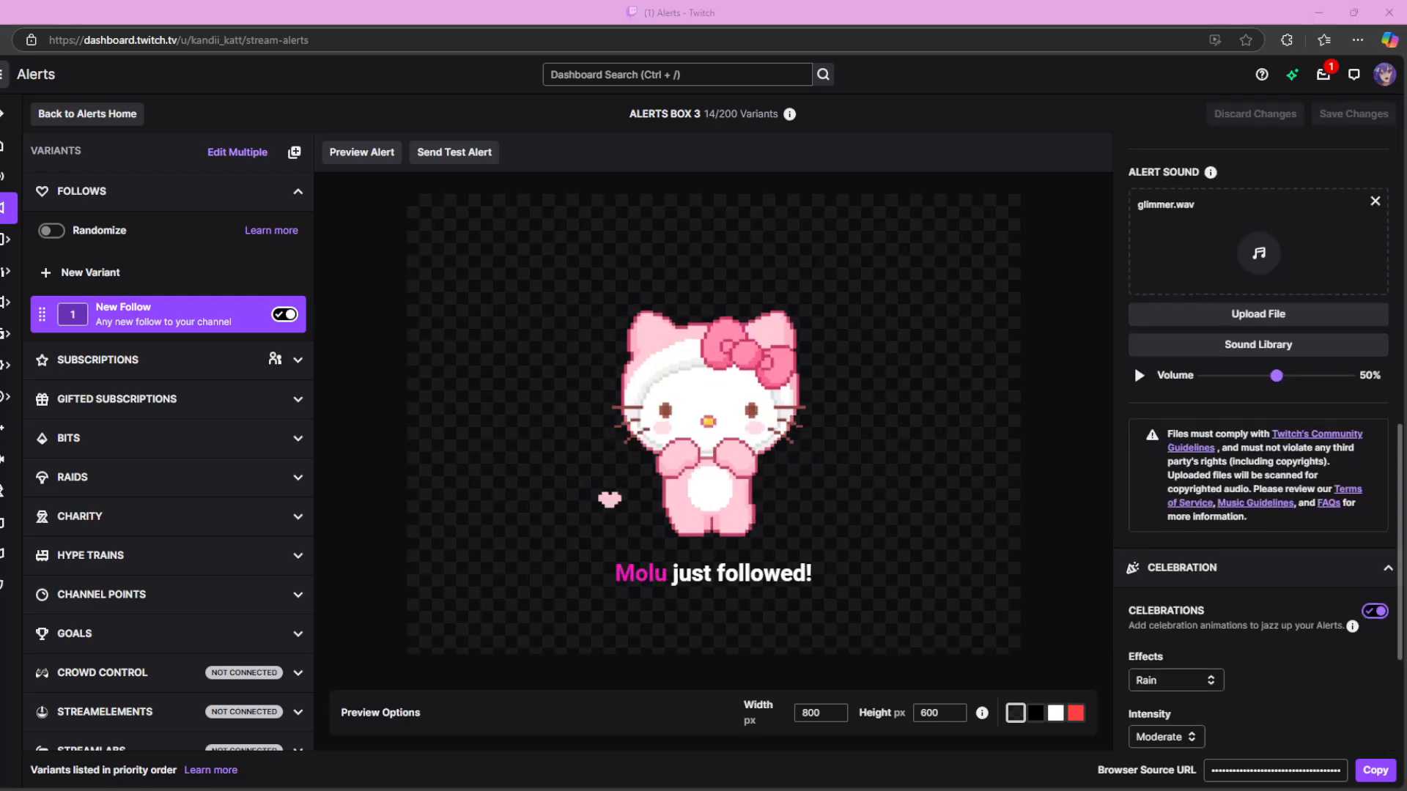
pyautogui.scroll(3, 1258, 440)
pyautogui.scroll(-3, 1257, 439)
pyautogui.scroll(-3, 1258, 440)
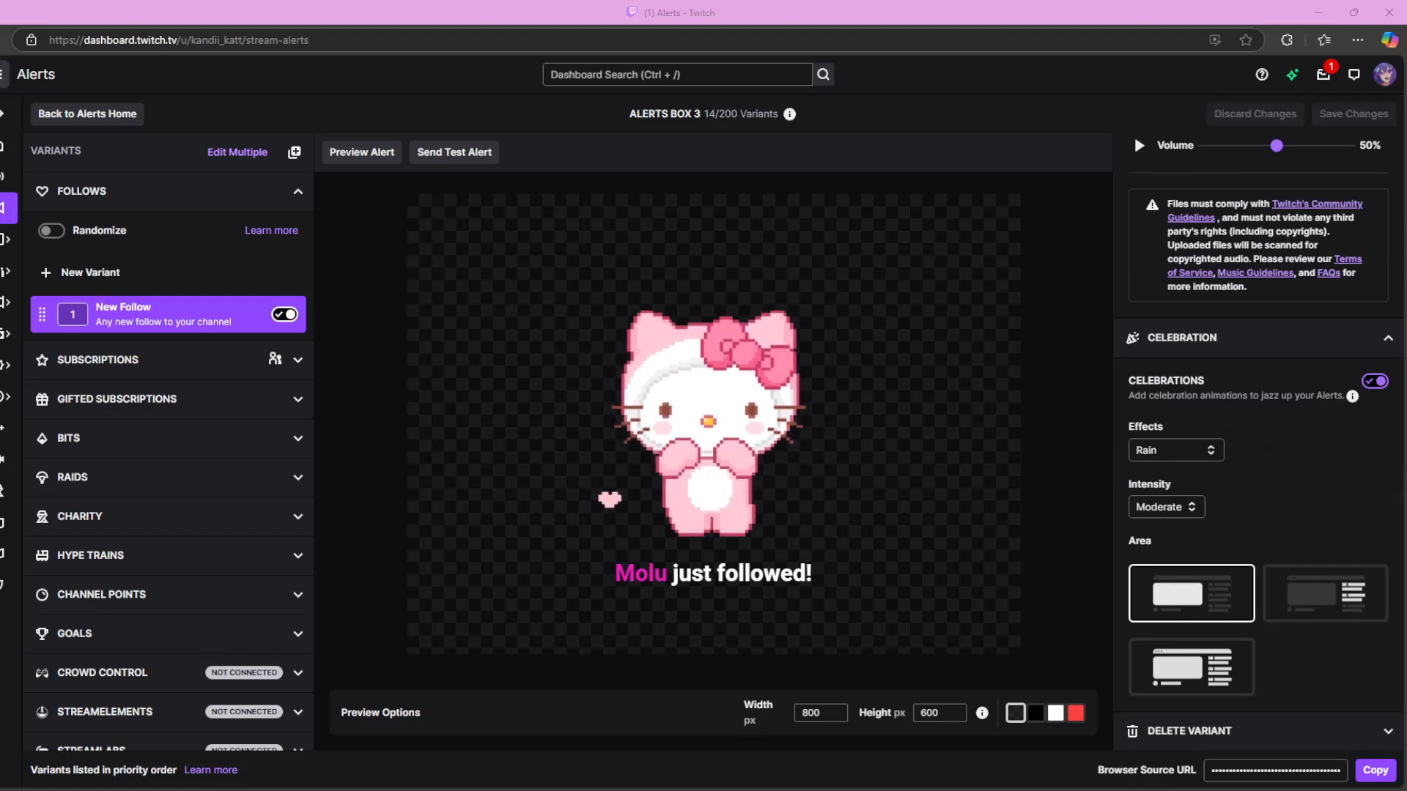
pyautogui.click(1200, 453)
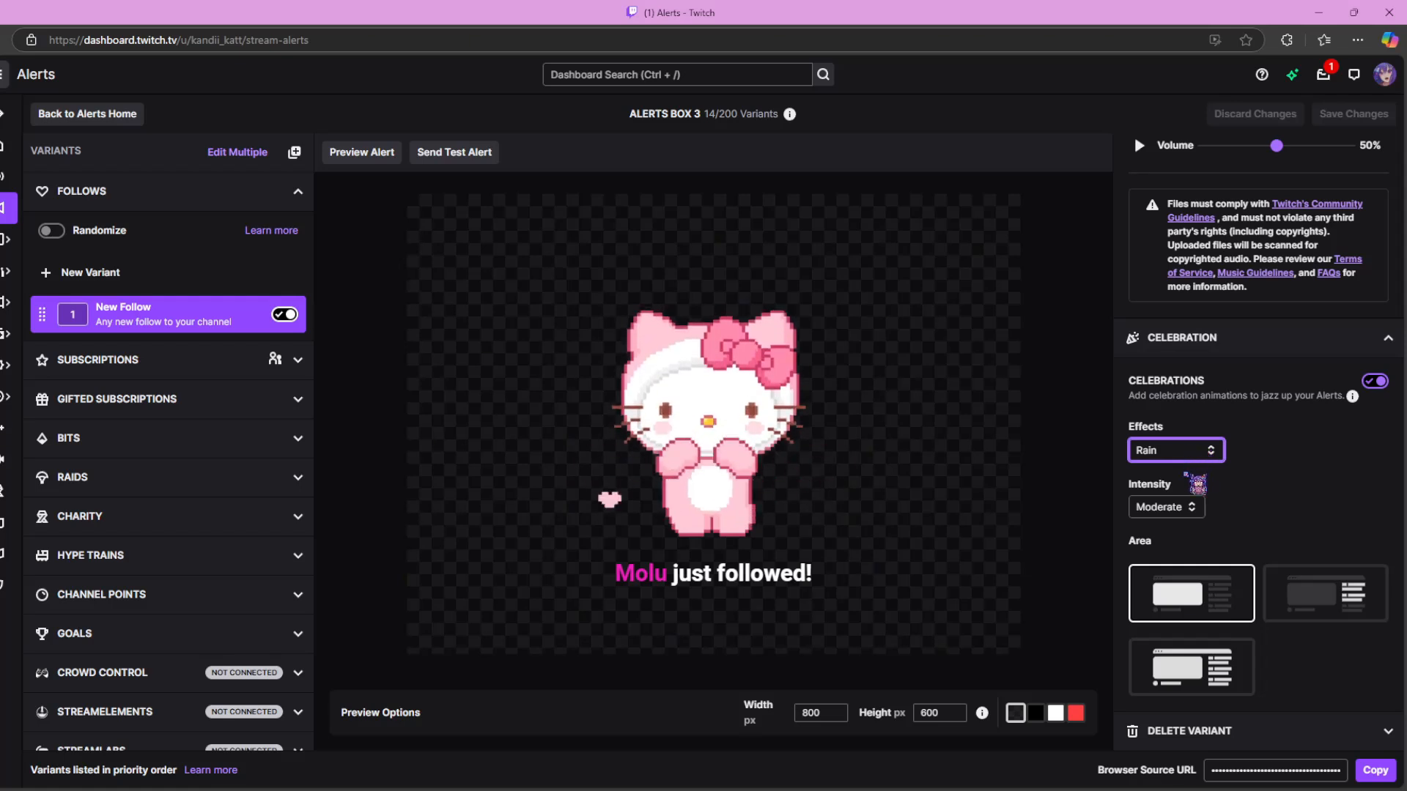
pyautogui.click(1185, 472)
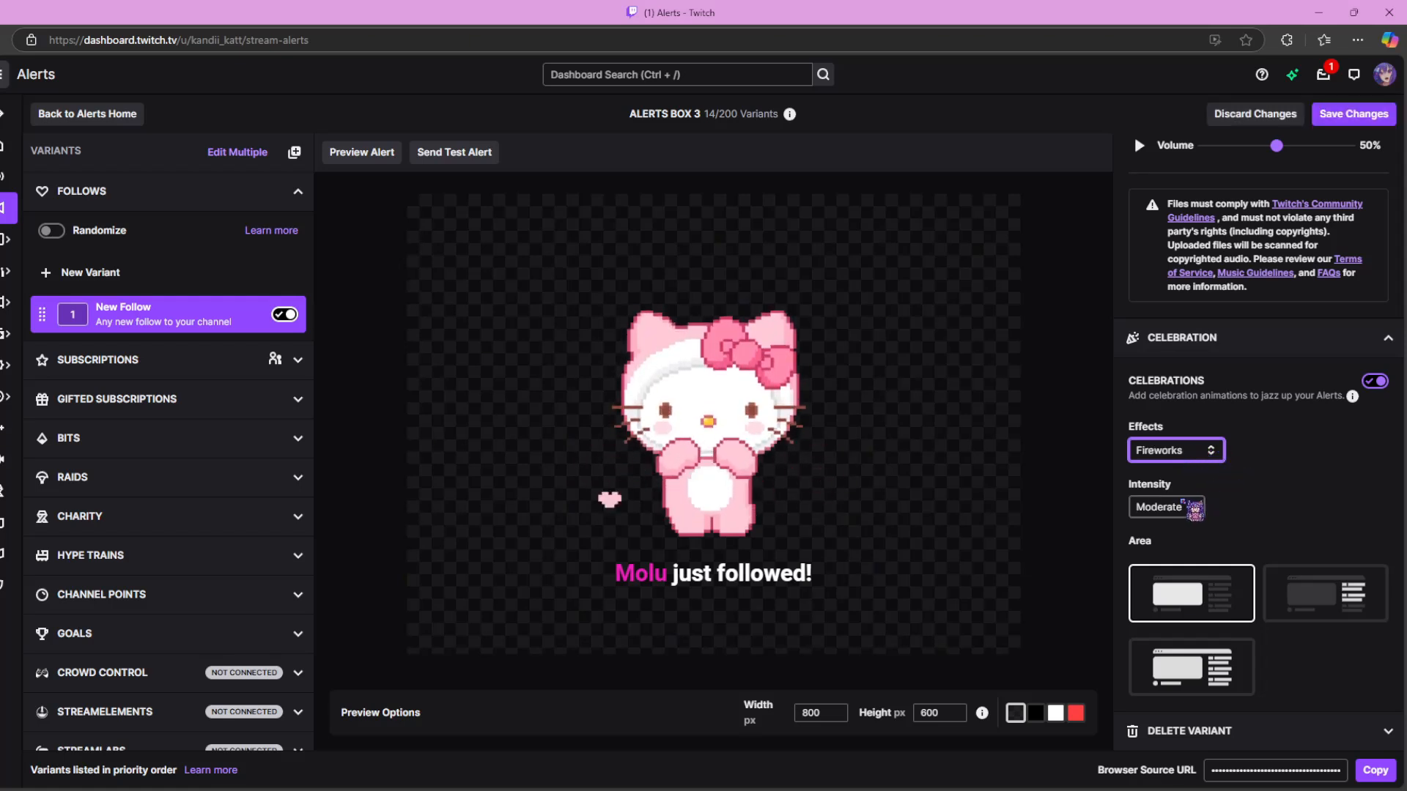
pyautogui.click(1177, 505)
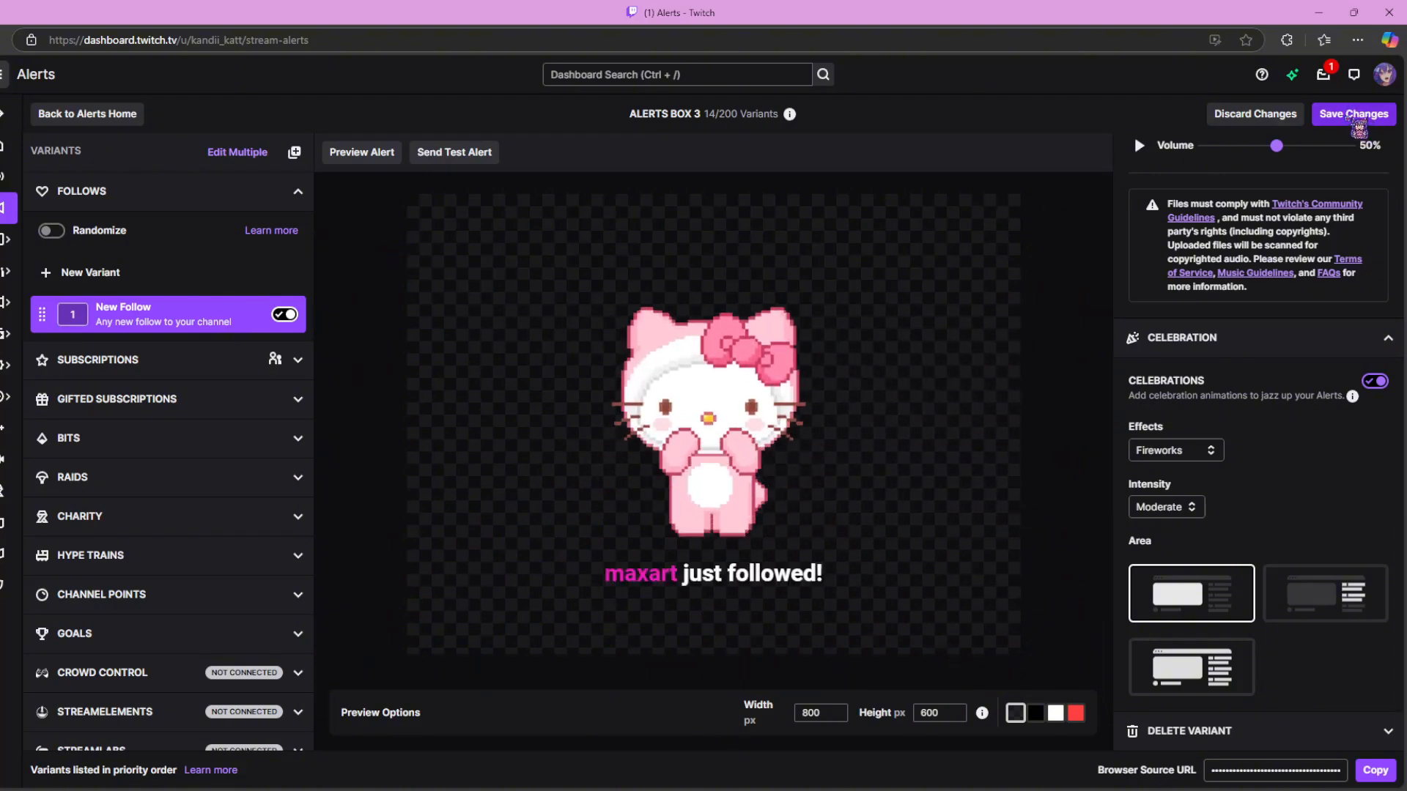
# Save the alert box changes and copy its browser source URL.
pyautogui.click(1354, 122)
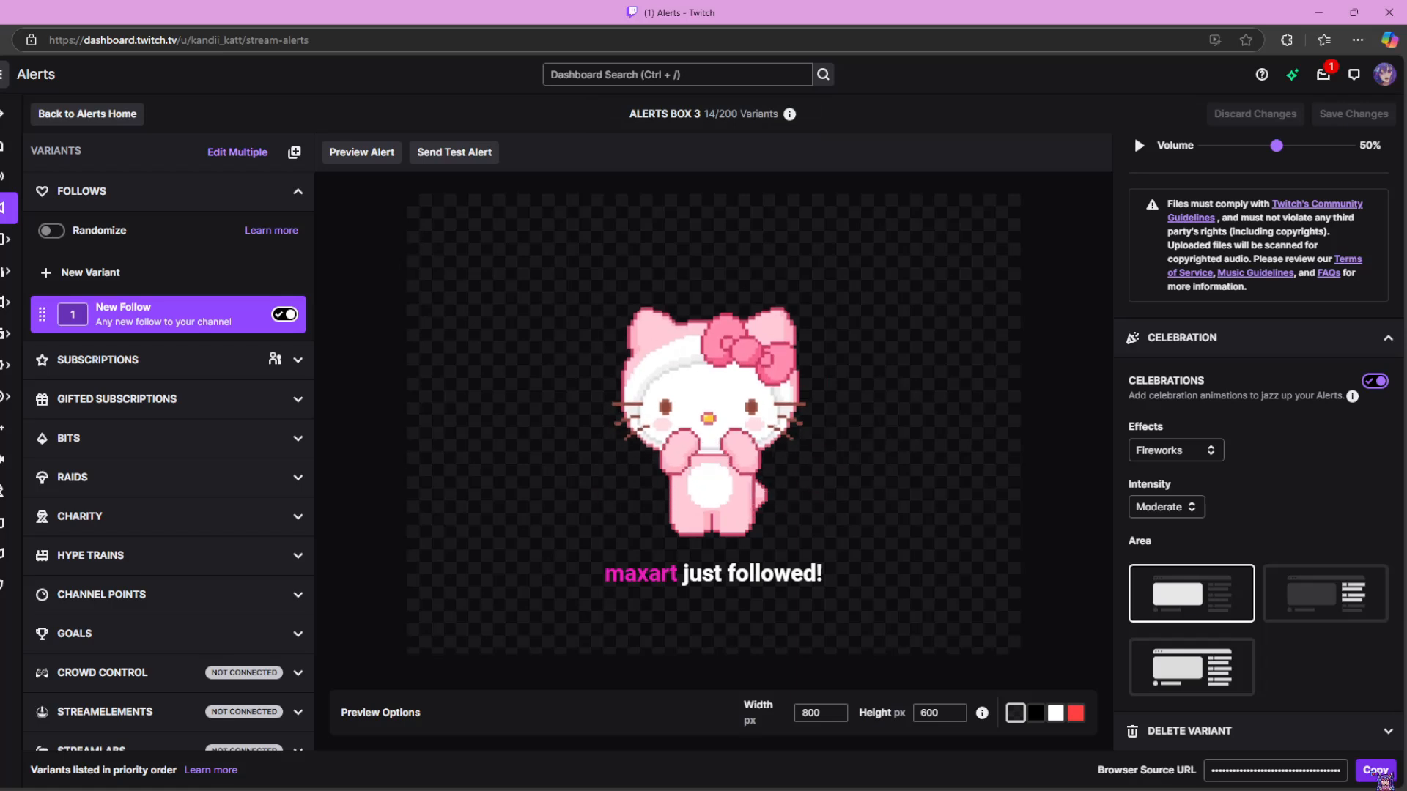
pyautogui.click(1375, 771)
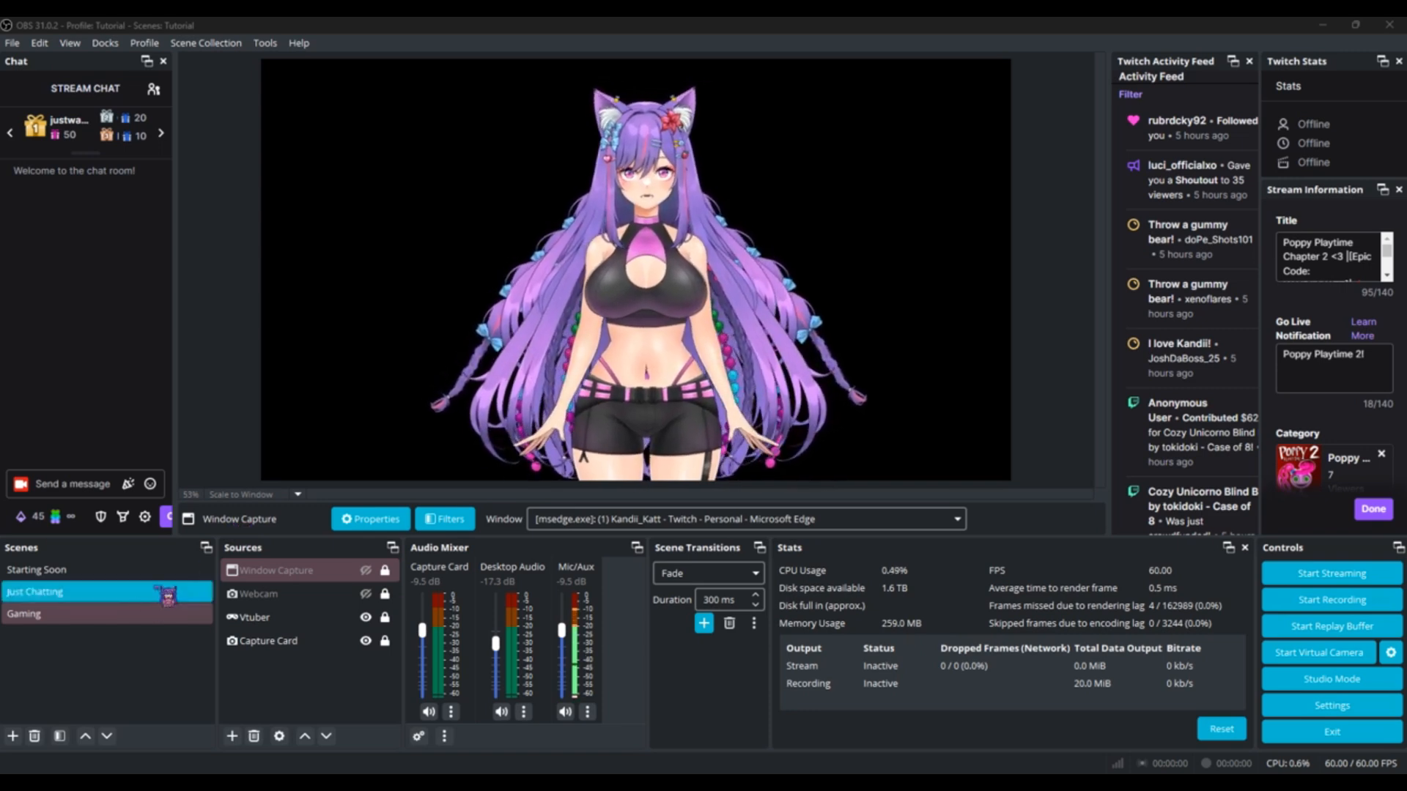
# Switch to OBS and add a new scene named Alerts.
pyautogui.click(15, 737)
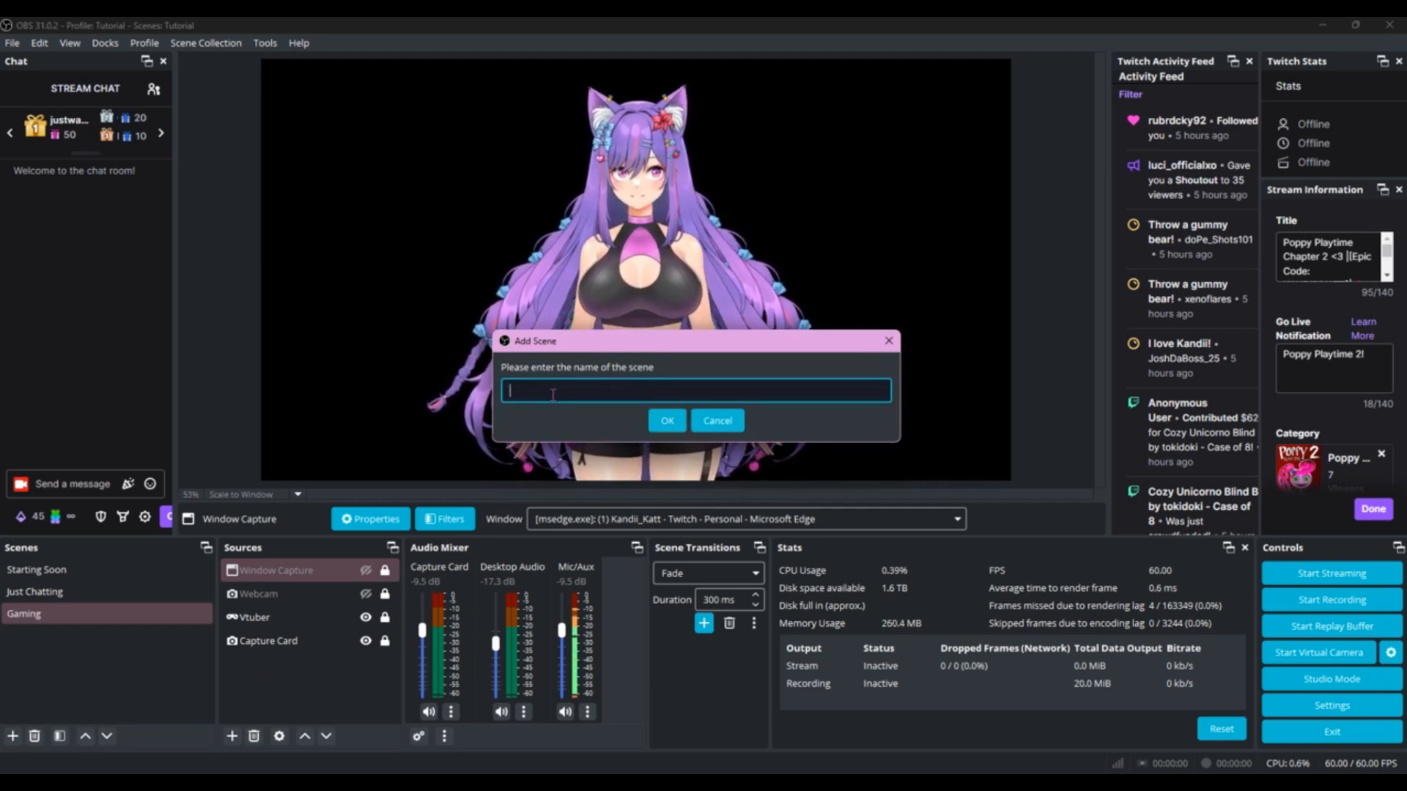
pyautogui.write('erts')
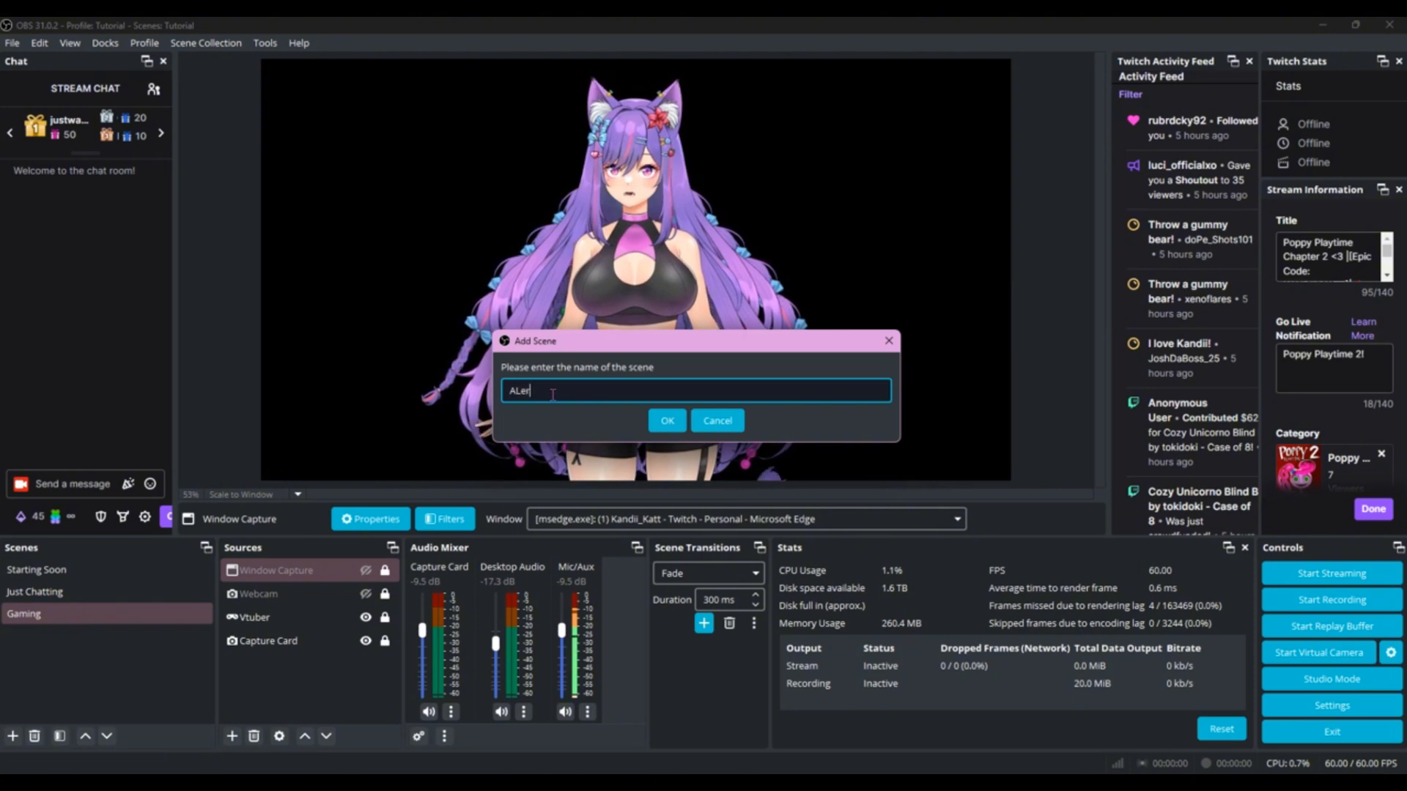
pyautogui.press('BackSpace')
pyautogui.press('BackSpace')
pyautogui.press('BackSpace')
pyautogui.press('BackSpace')
pyautogui.press('BackSpace')
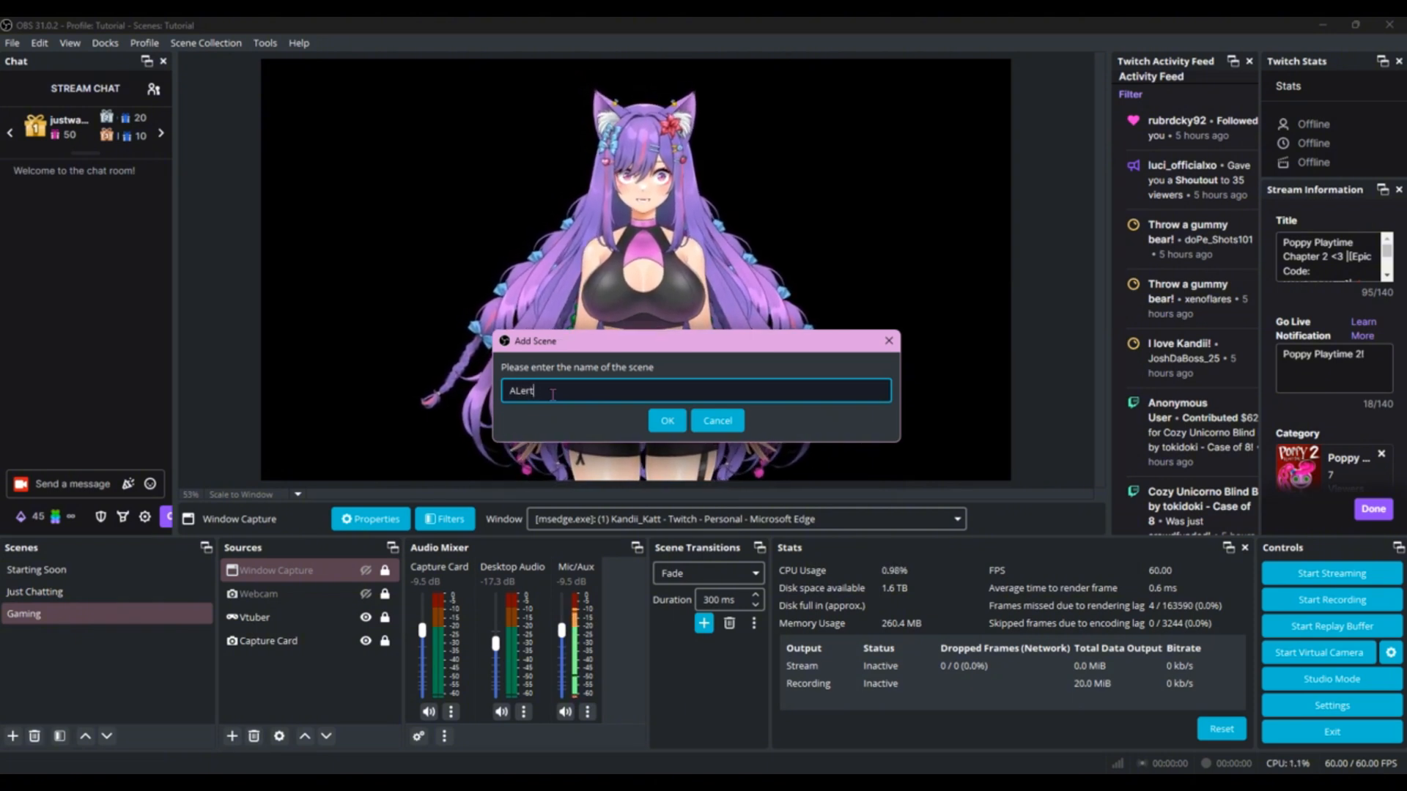
pyautogui.write('lerts')
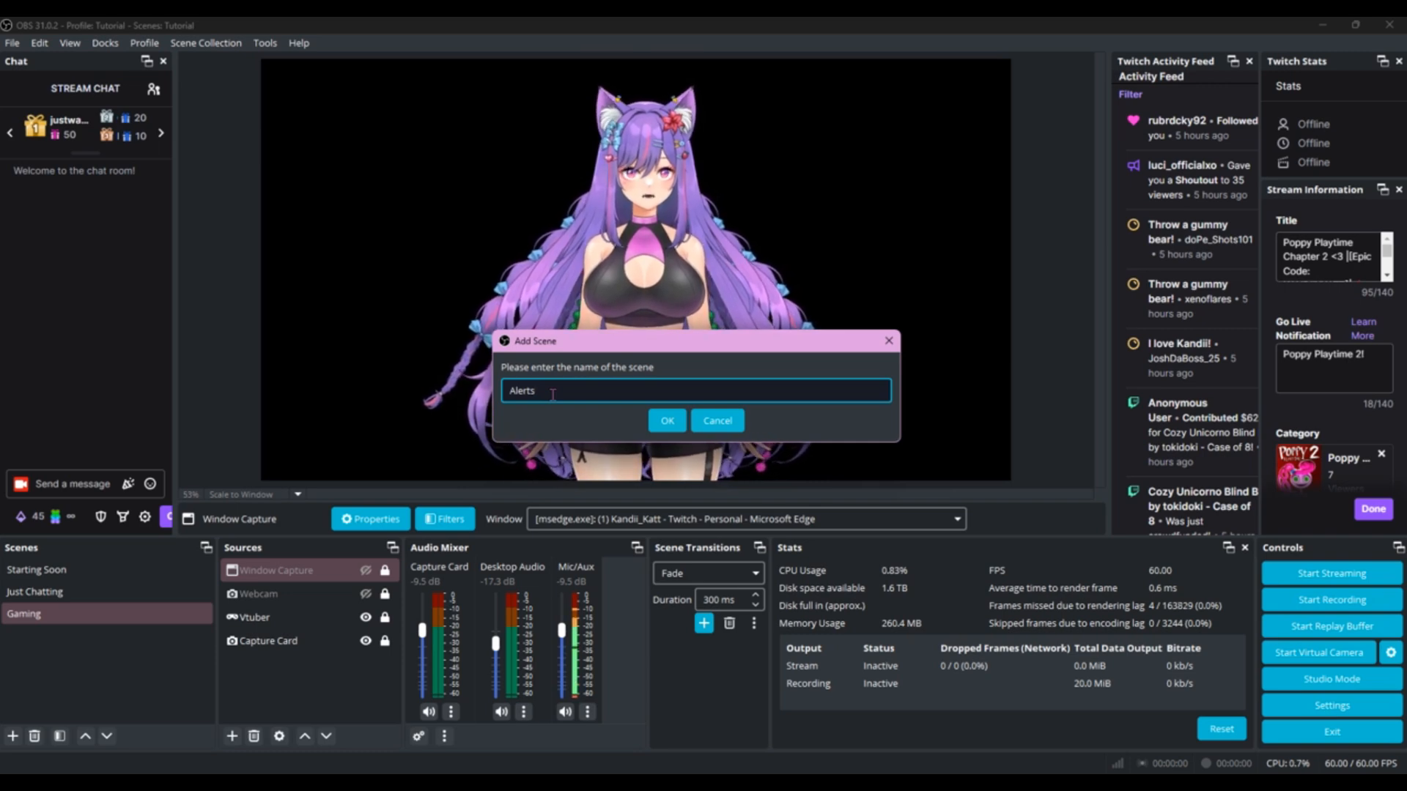
pyautogui.click(666, 420)
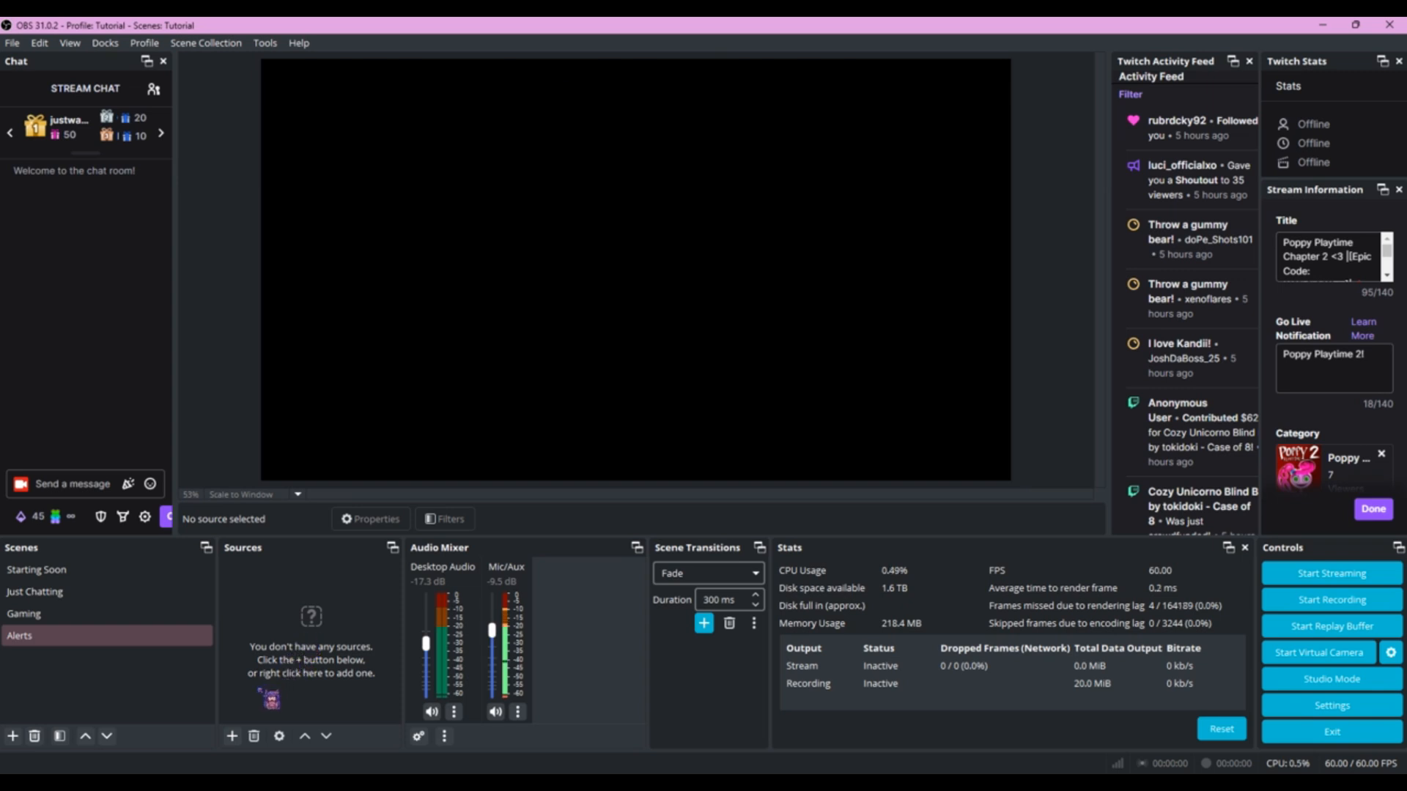
# Add a new browser source named Twitch Alerts to the Alerts scene.
pyautogui.click(231, 736)
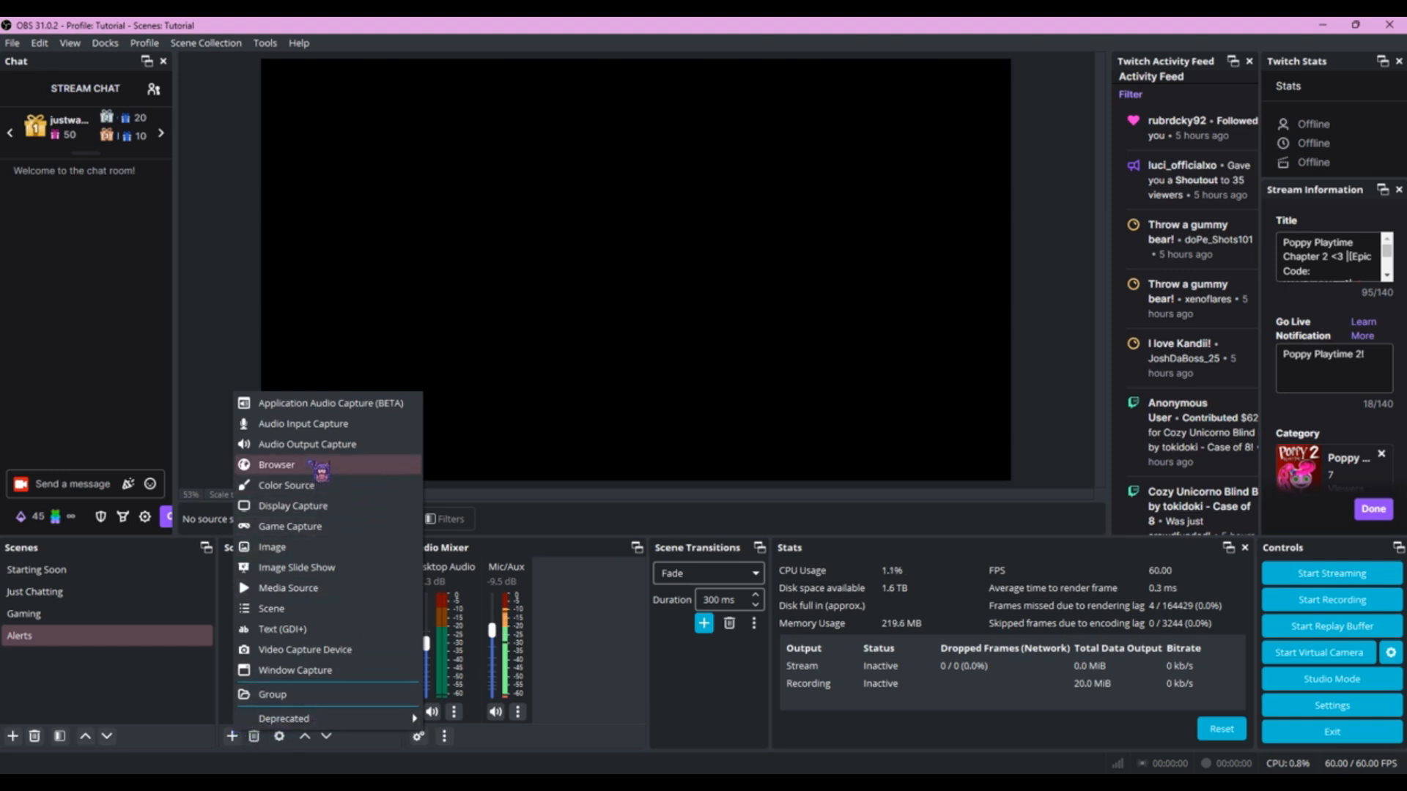
pyautogui.click(317, 466)
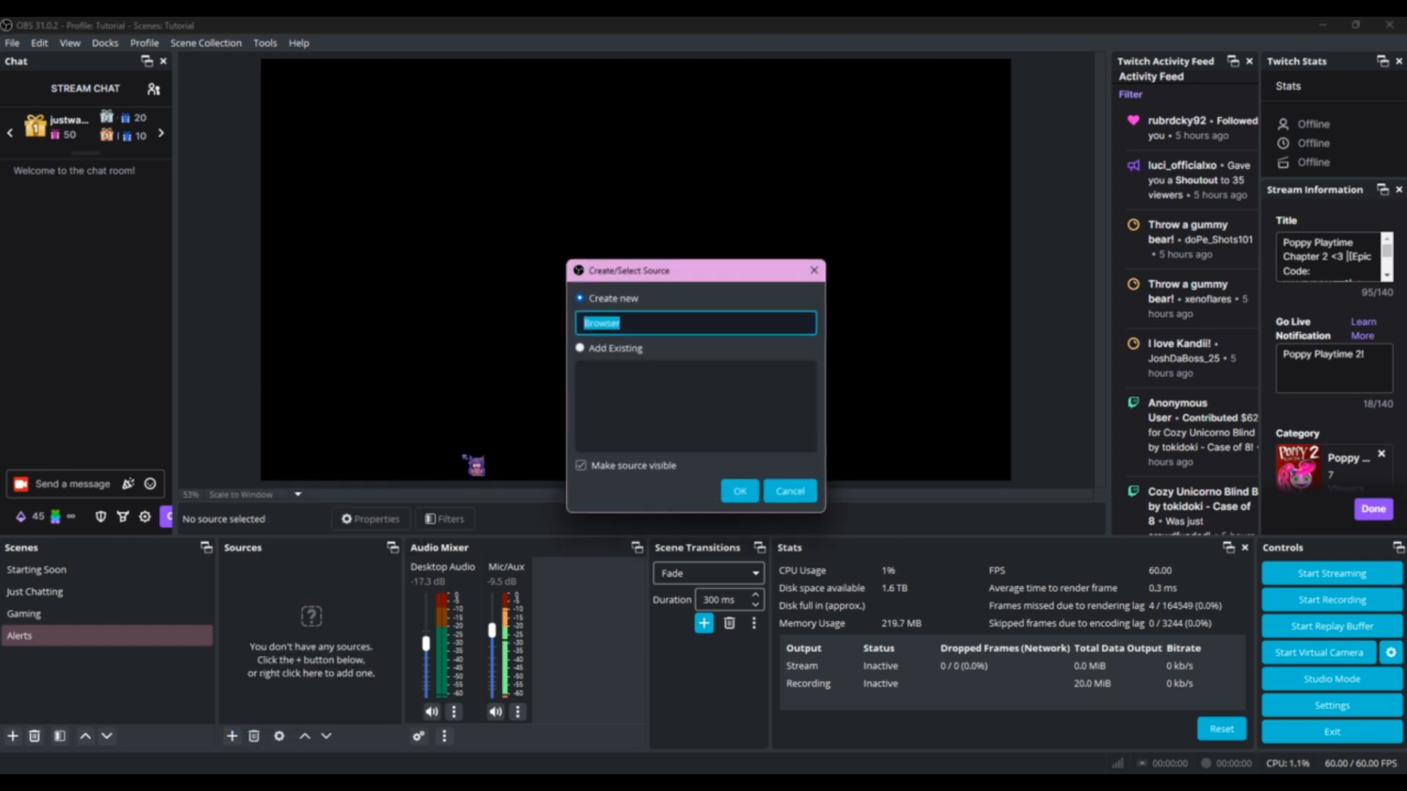
pyautogui.press('BackSpace')
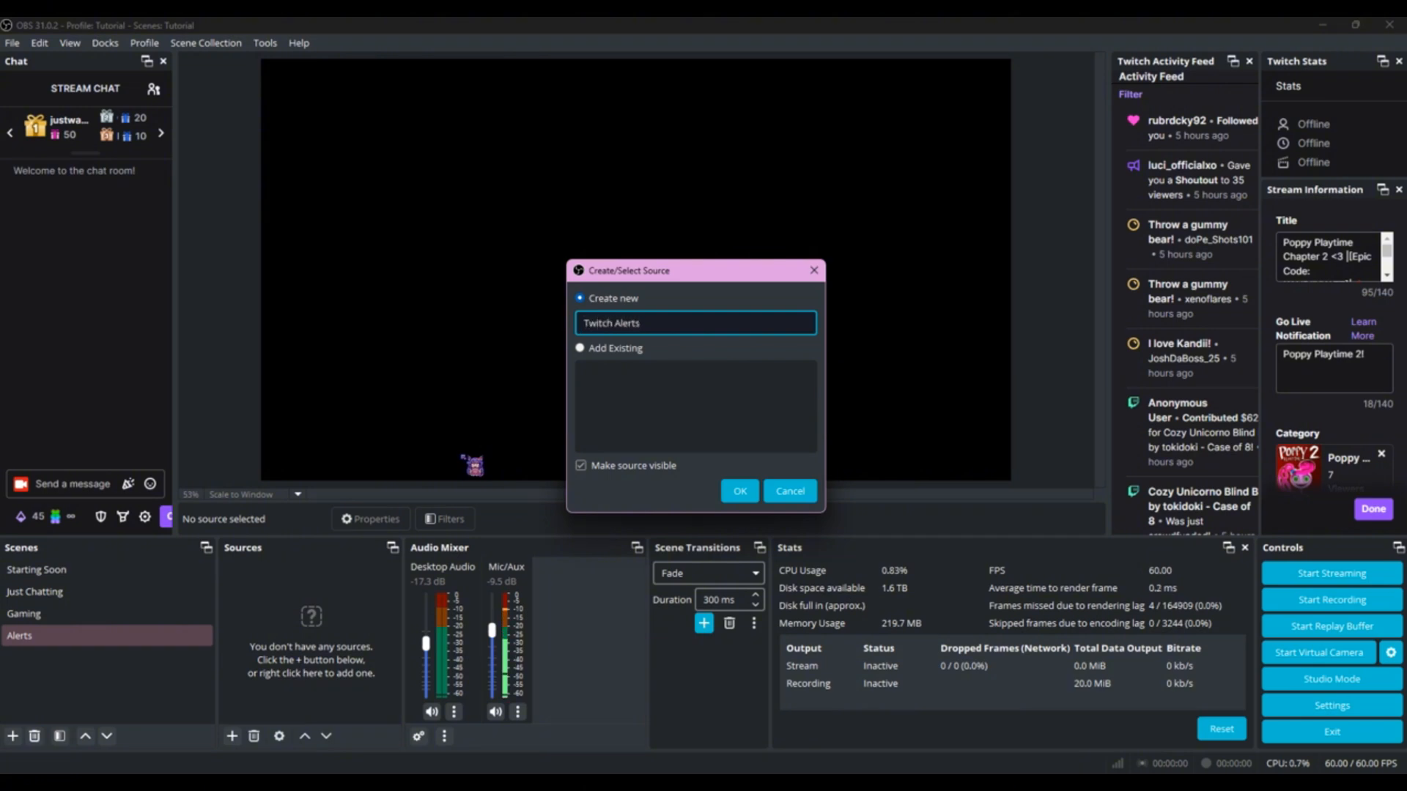
pyautogui.click(735, 489)
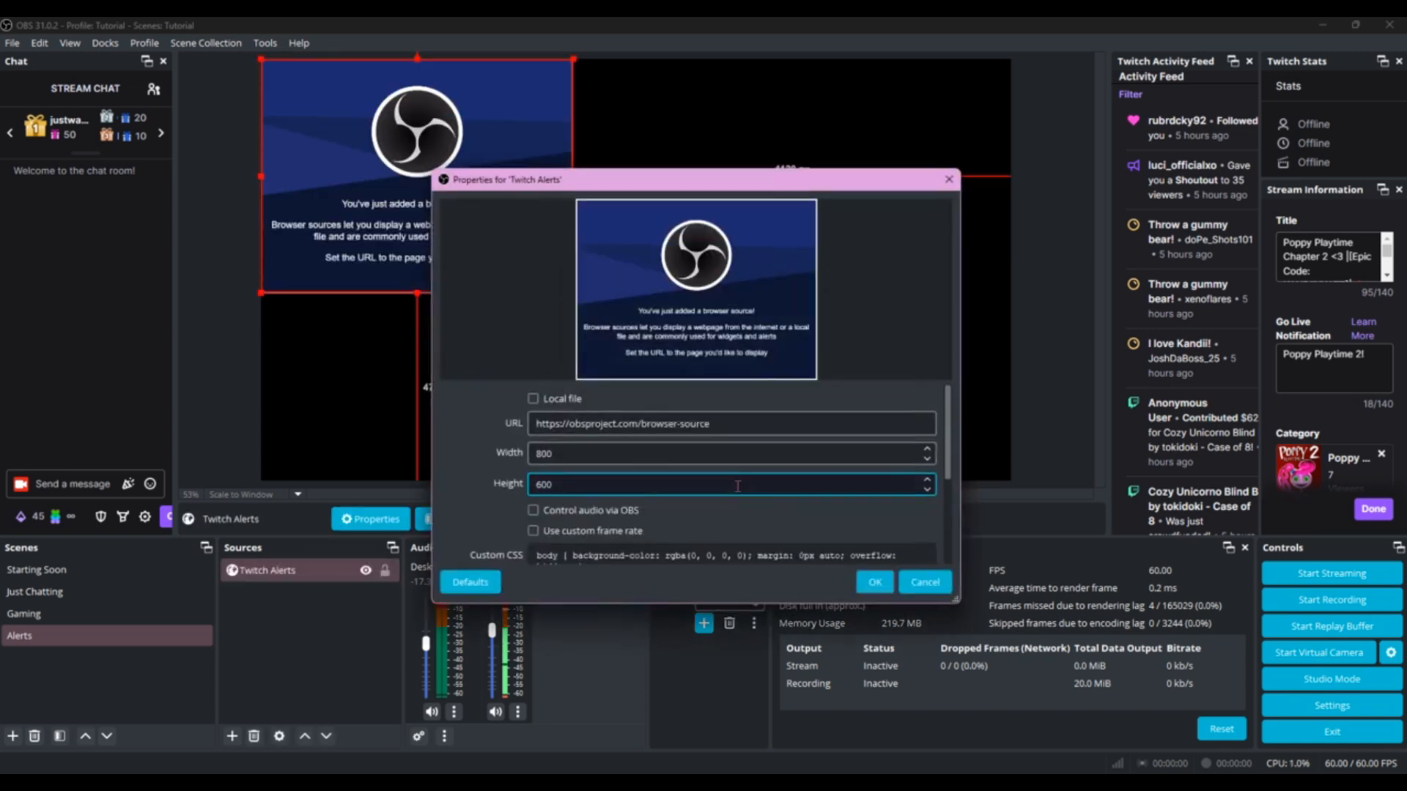
# Replace the Twitch Alerts source's default URL with the copied private browser source URL and confirm its properties.
pyautogui.click(742, 427)
pyautogui.hotkey('ctrl', 'a')
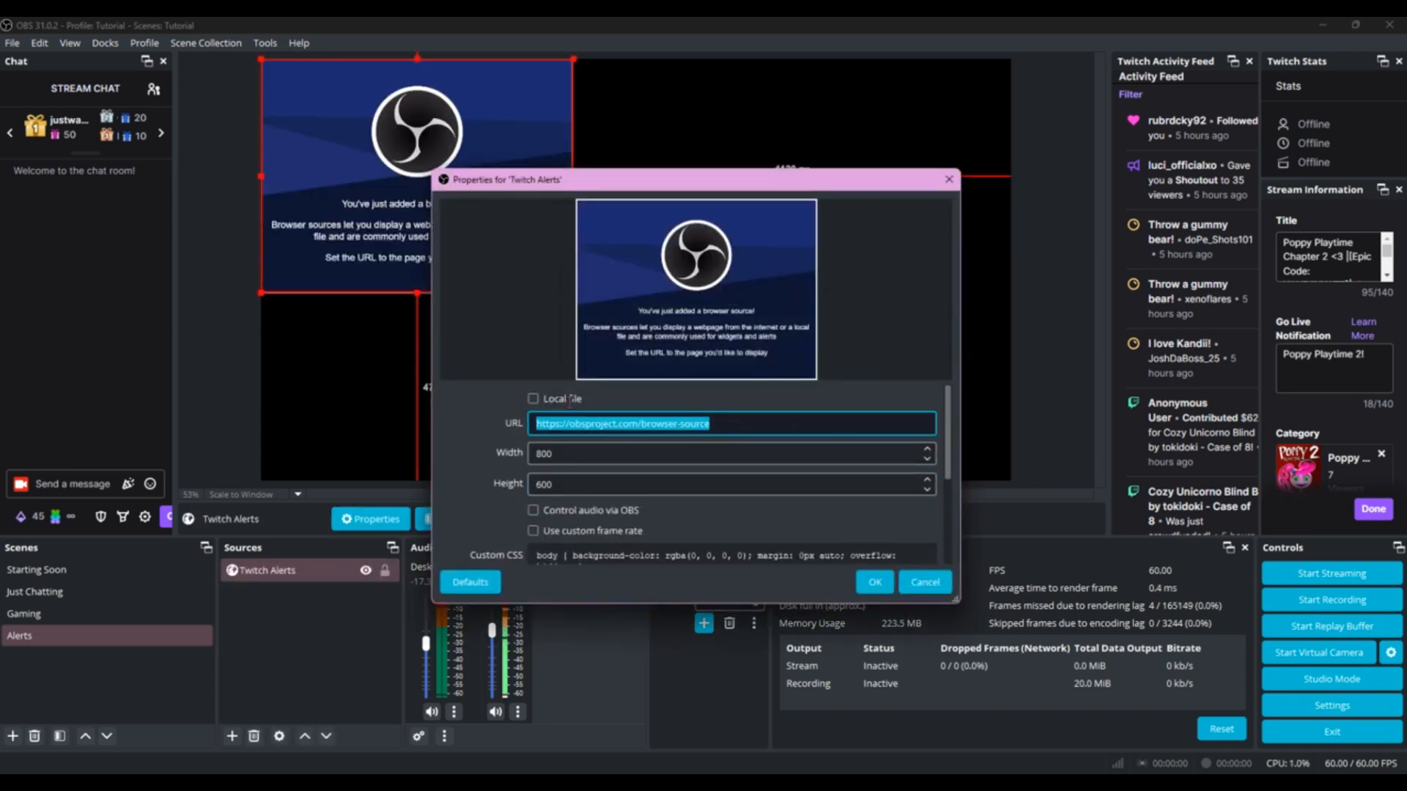
pyautogui.press('BackSpace')
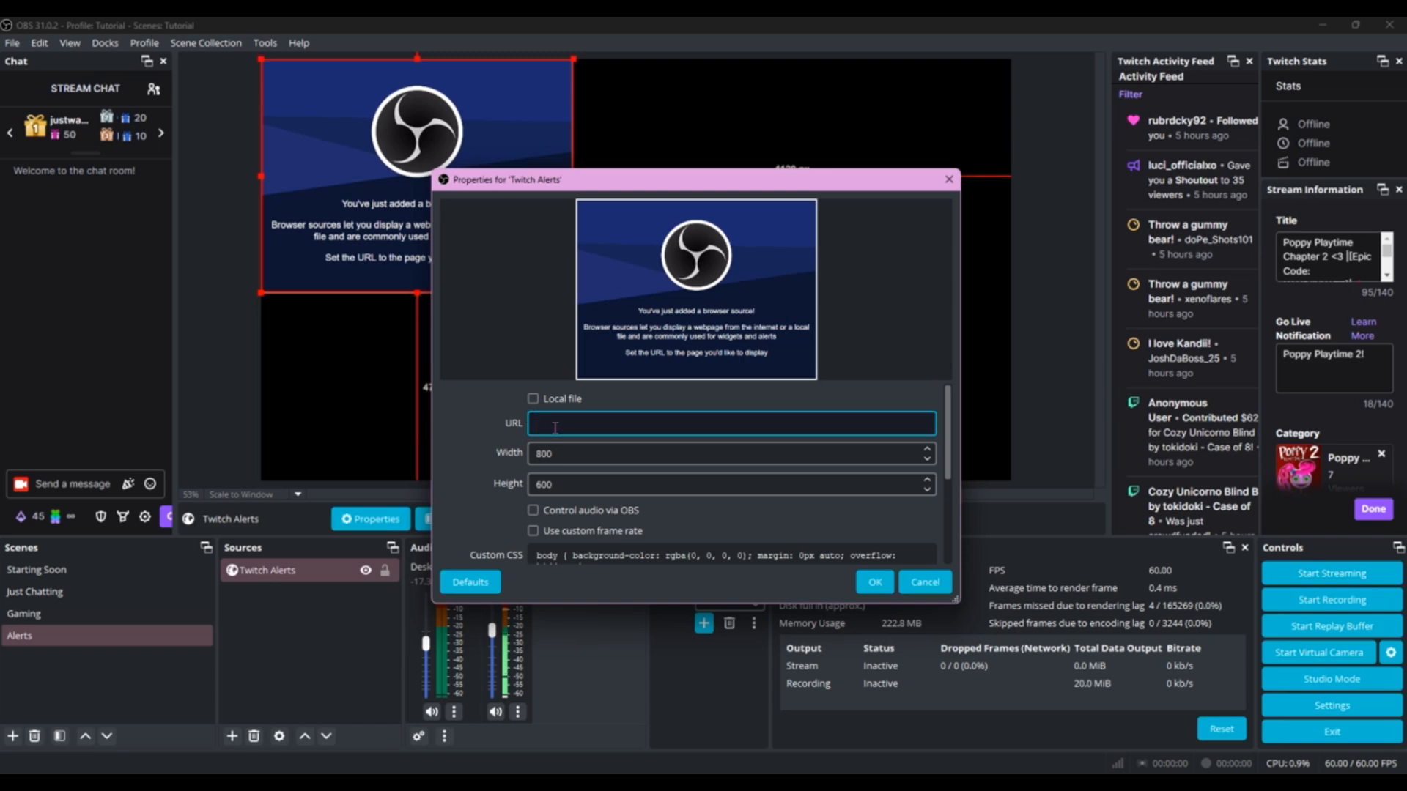
pyautogui.rightClick(555, 428)
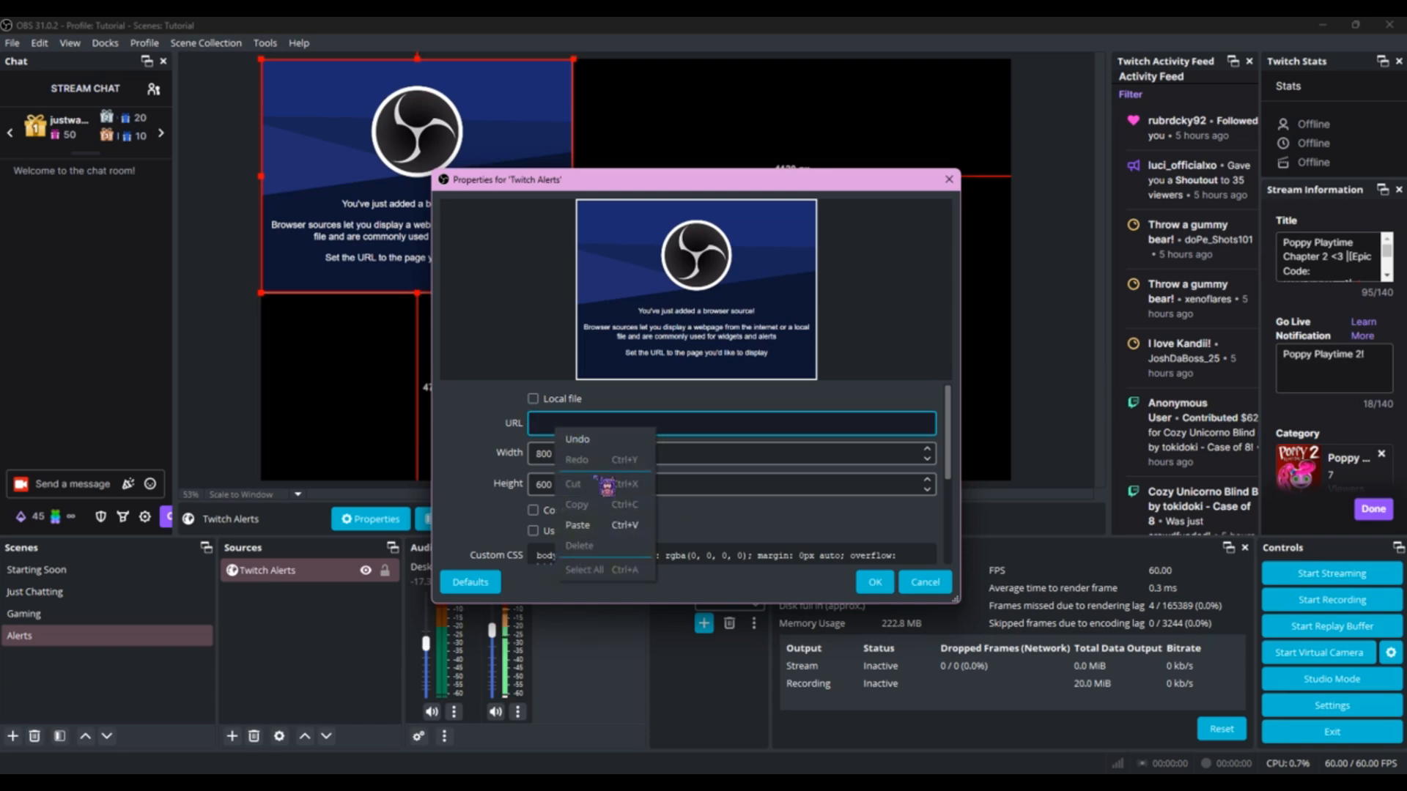
pyautogui.click(586, 525)
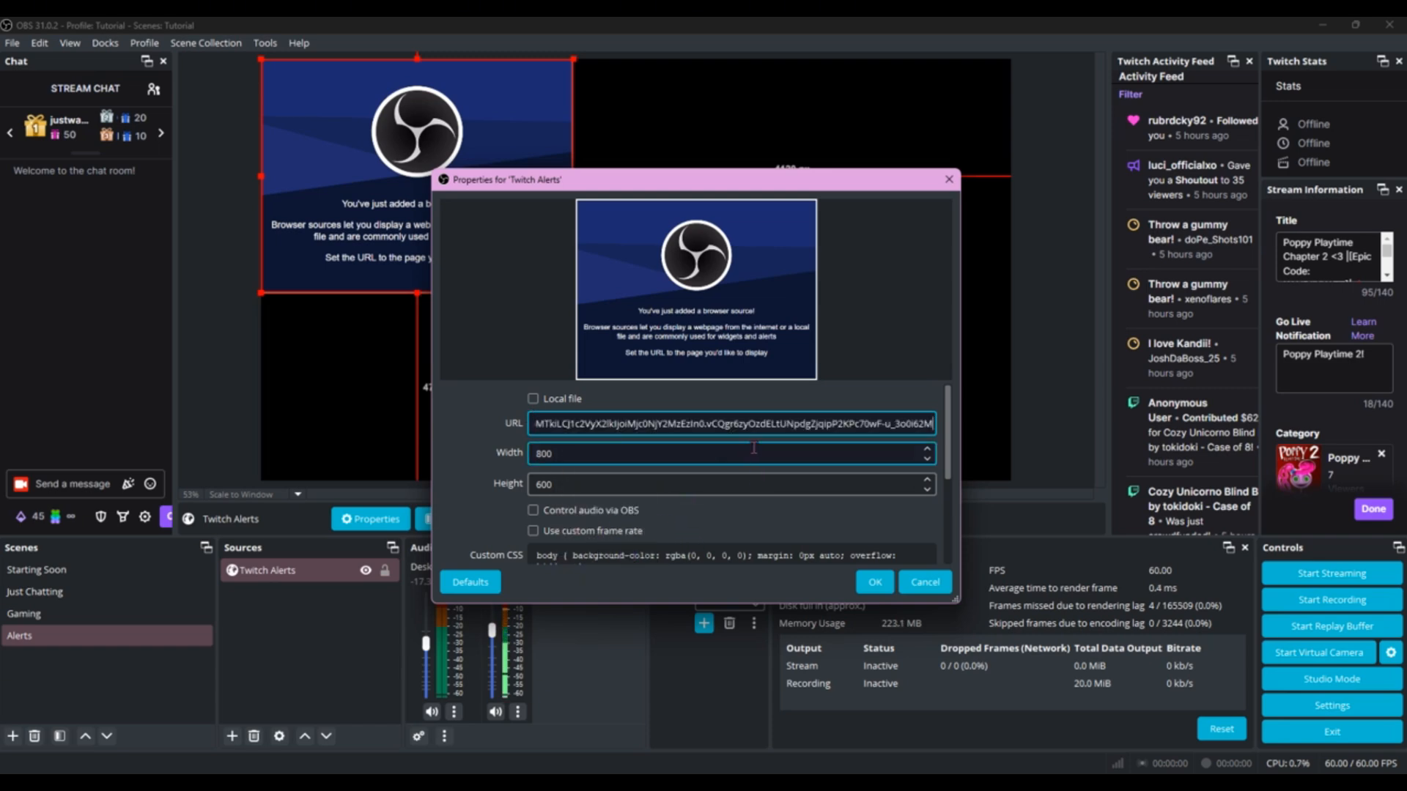
pyautogui.scroll(-5, 753, 447)
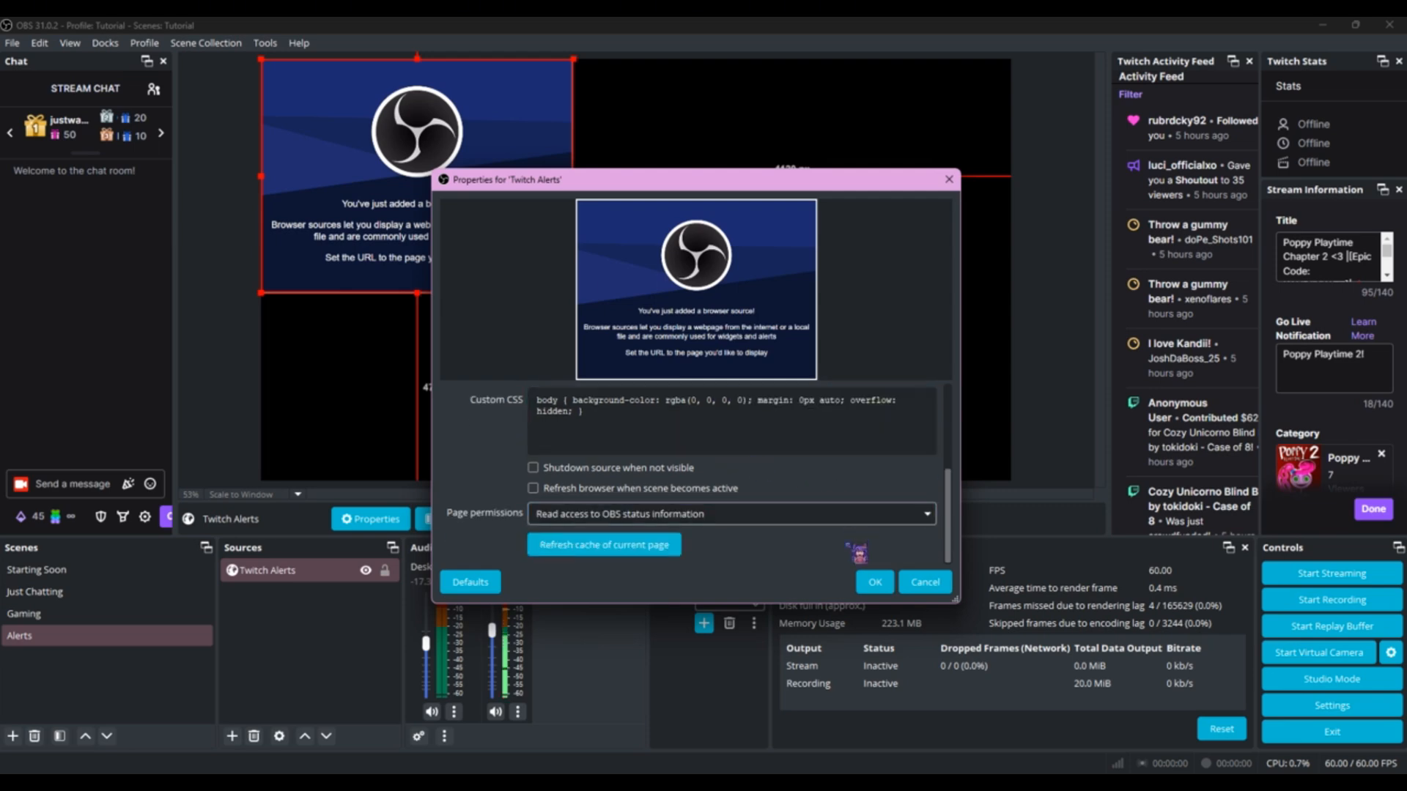
pyautogui.click(875, 581)
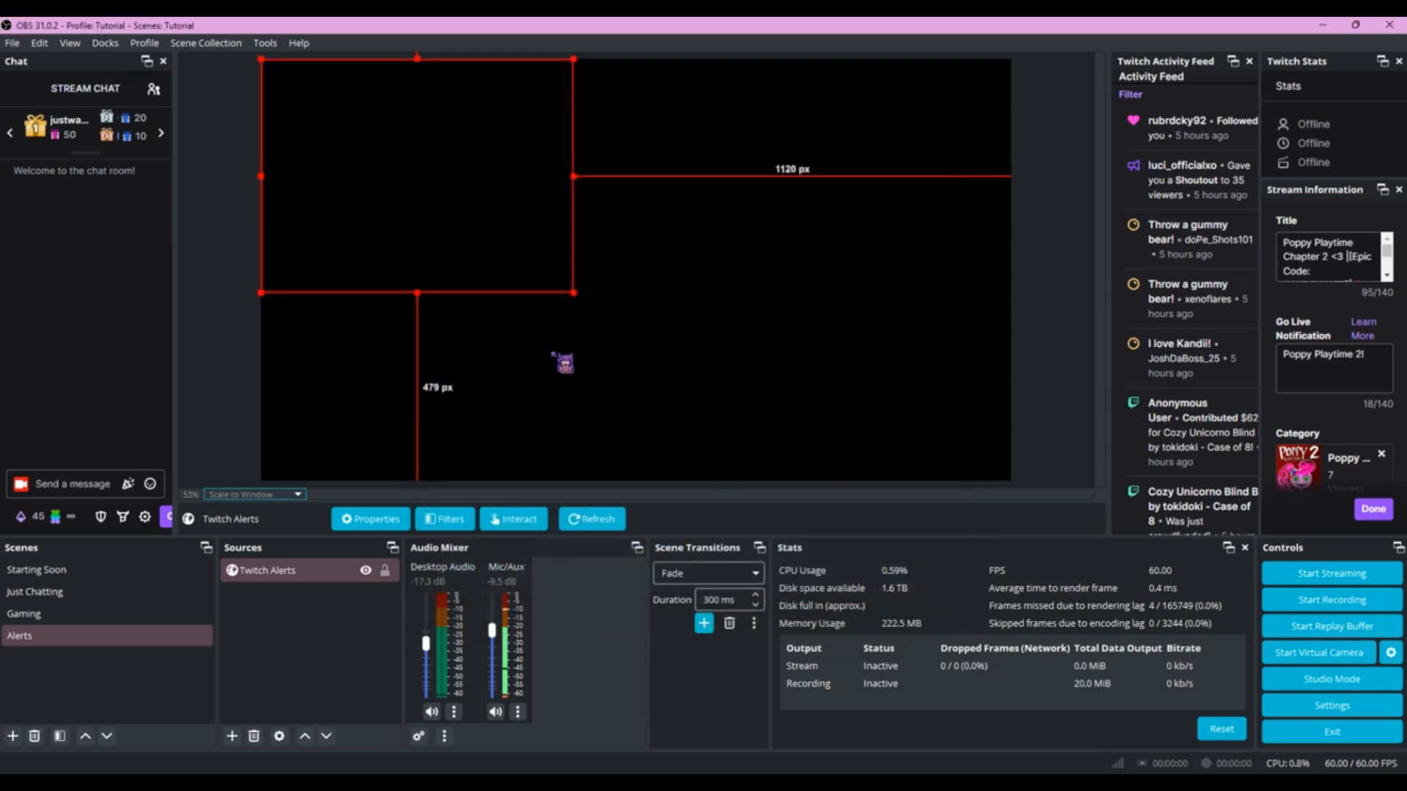
# Shrink the Twitch Alerts source and place it against the canvas's right edge, about 29 px below the top edge.
pyautogui.moveTo(402, 194); pyautogui.dragTo(615, 282)
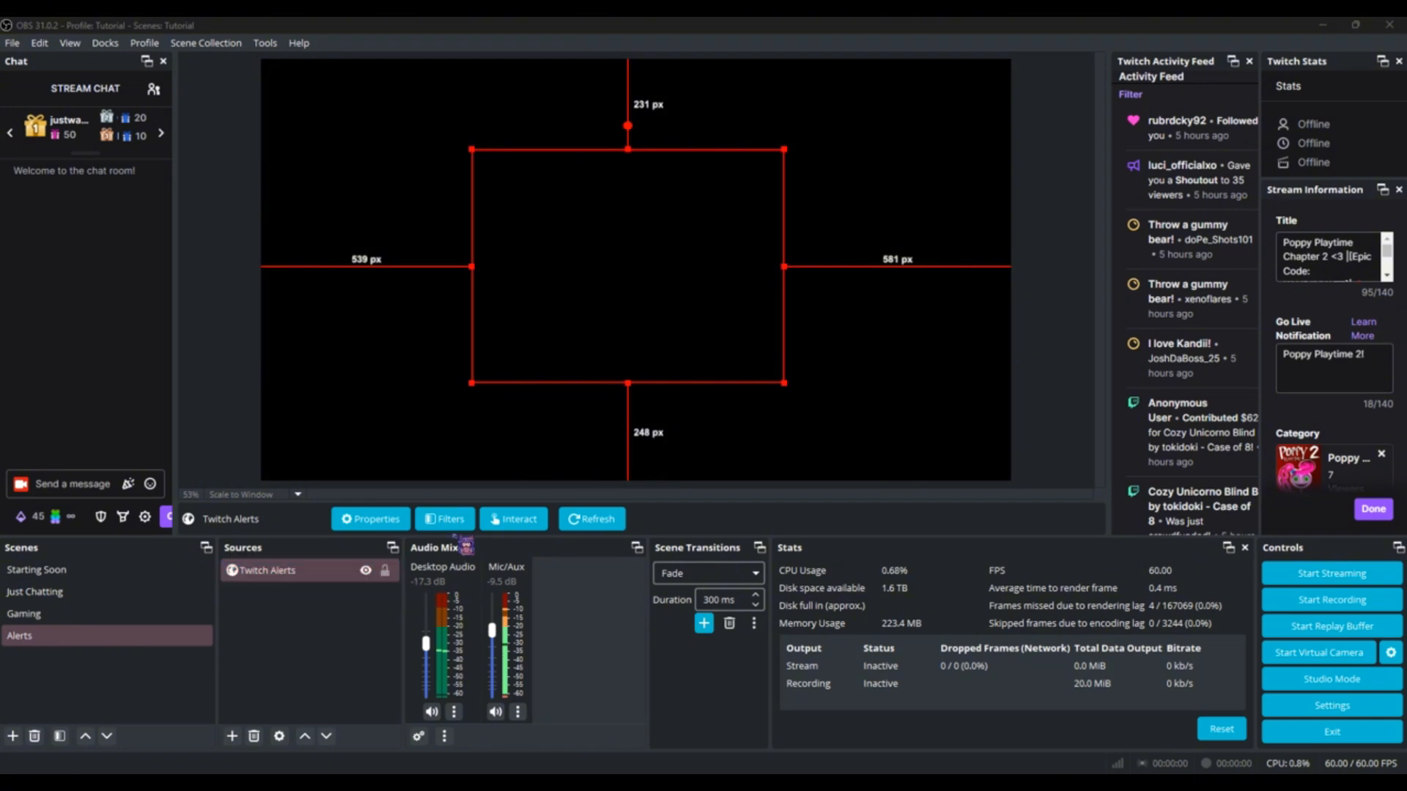
pyautogui.moveTo(630, 348); pyautogui.dragTo(587, 318)
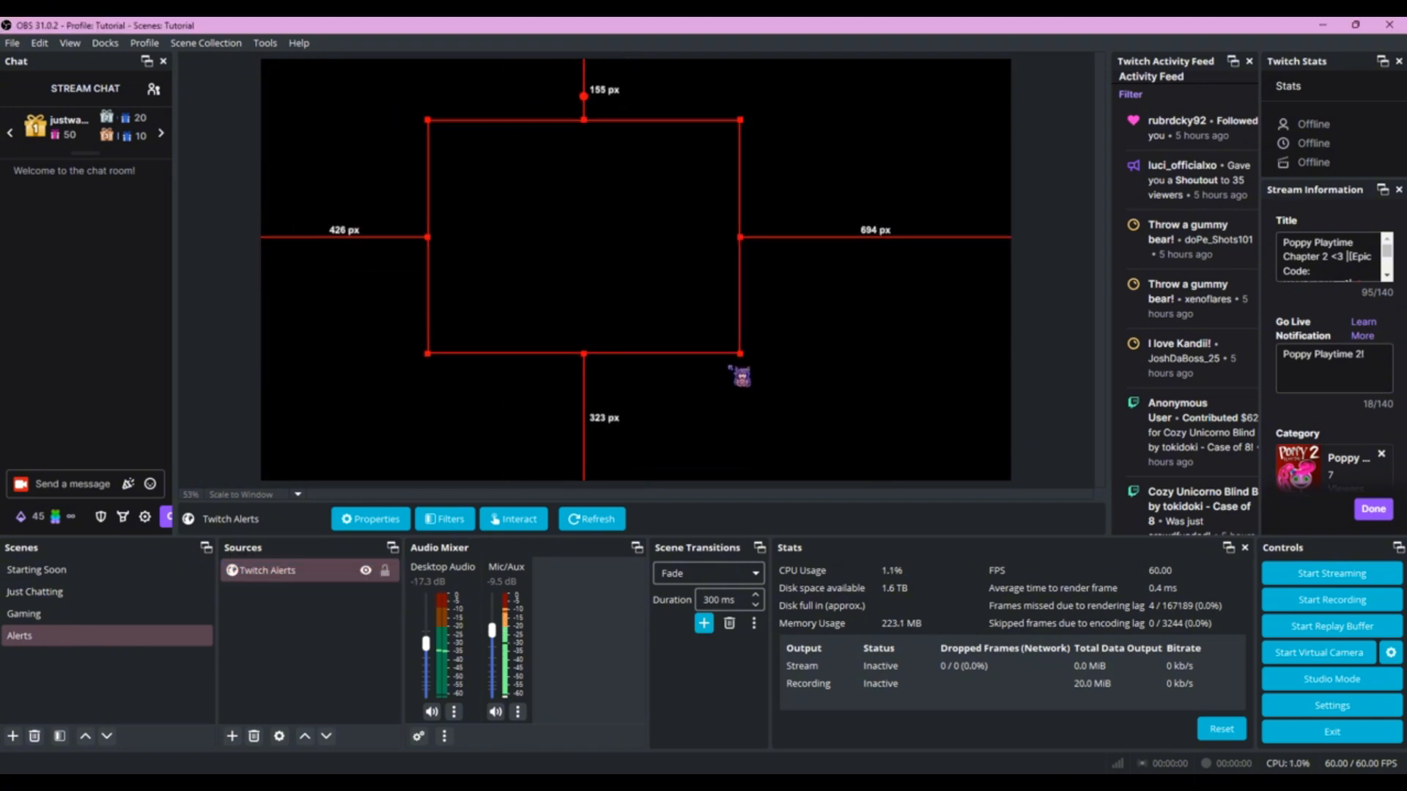
pyautogui.moveTo(740, 354); pyautogui.dragTo(415, 189)
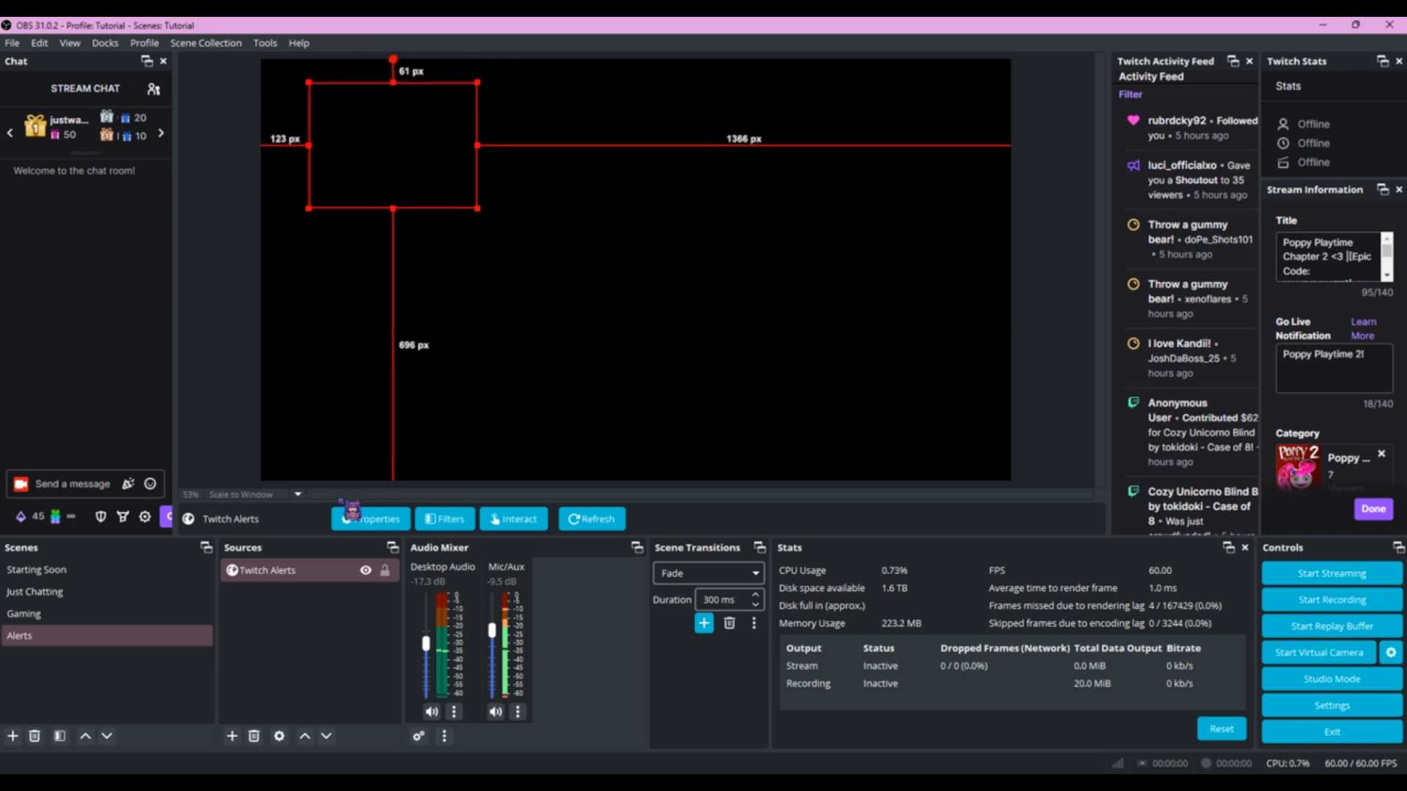
pyautogui.click(385, 570)
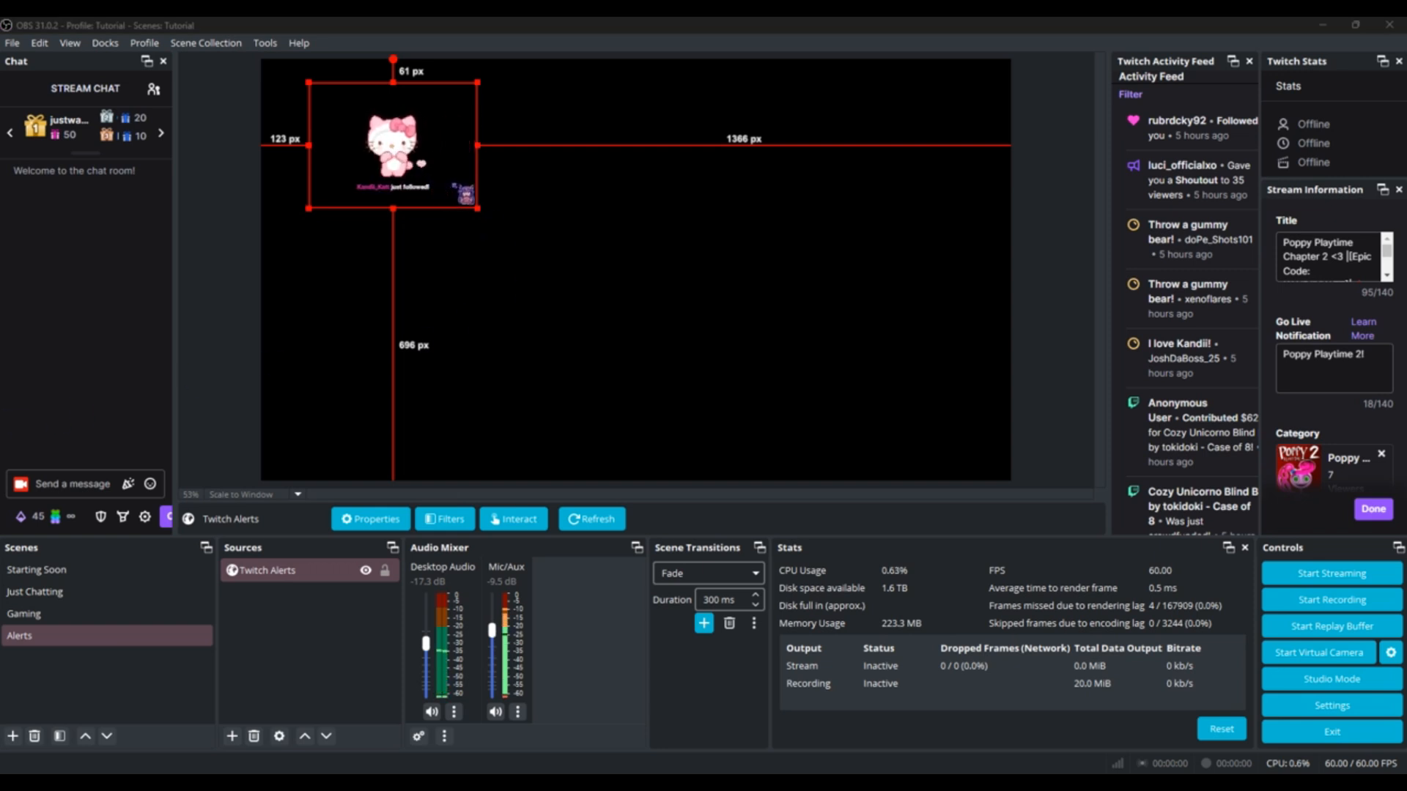
pyautogui.moveTo(393, 145); pyautogui.dragTo(913, 149)
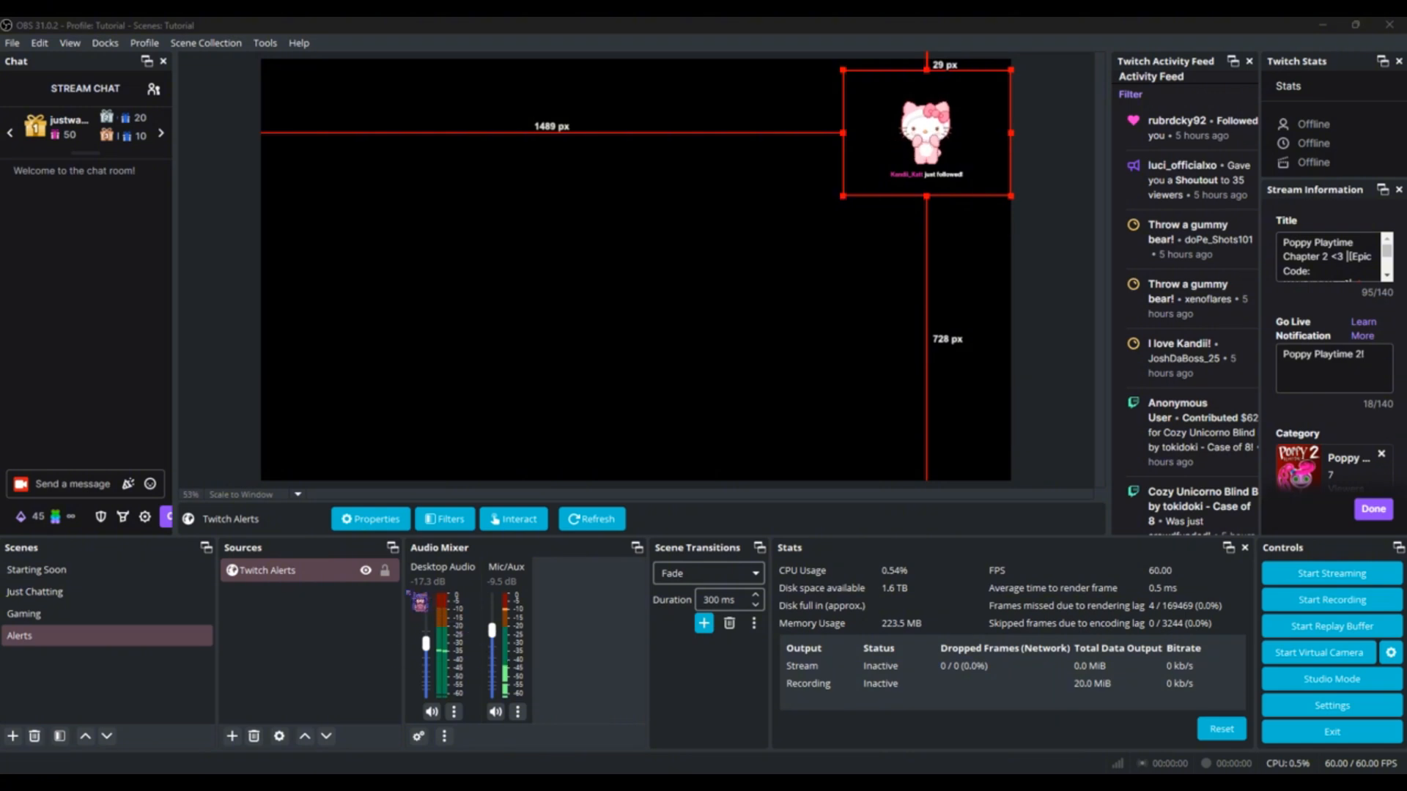
# Lock the Twitch Alerts source in the Alerts scene.
pyautogui.click(394, 580)
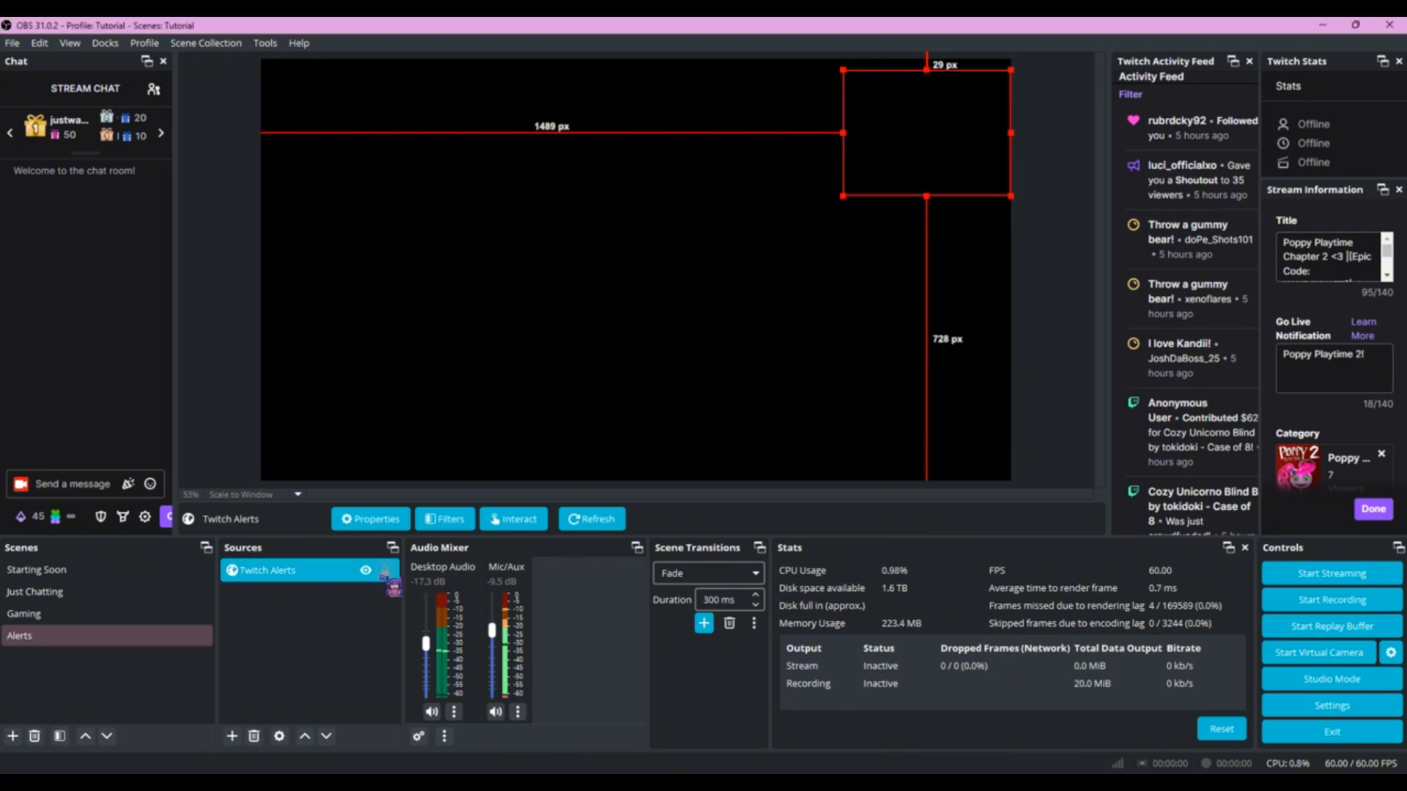
pyautogui.click(385, 570)
pyautogui.click(66, 636)
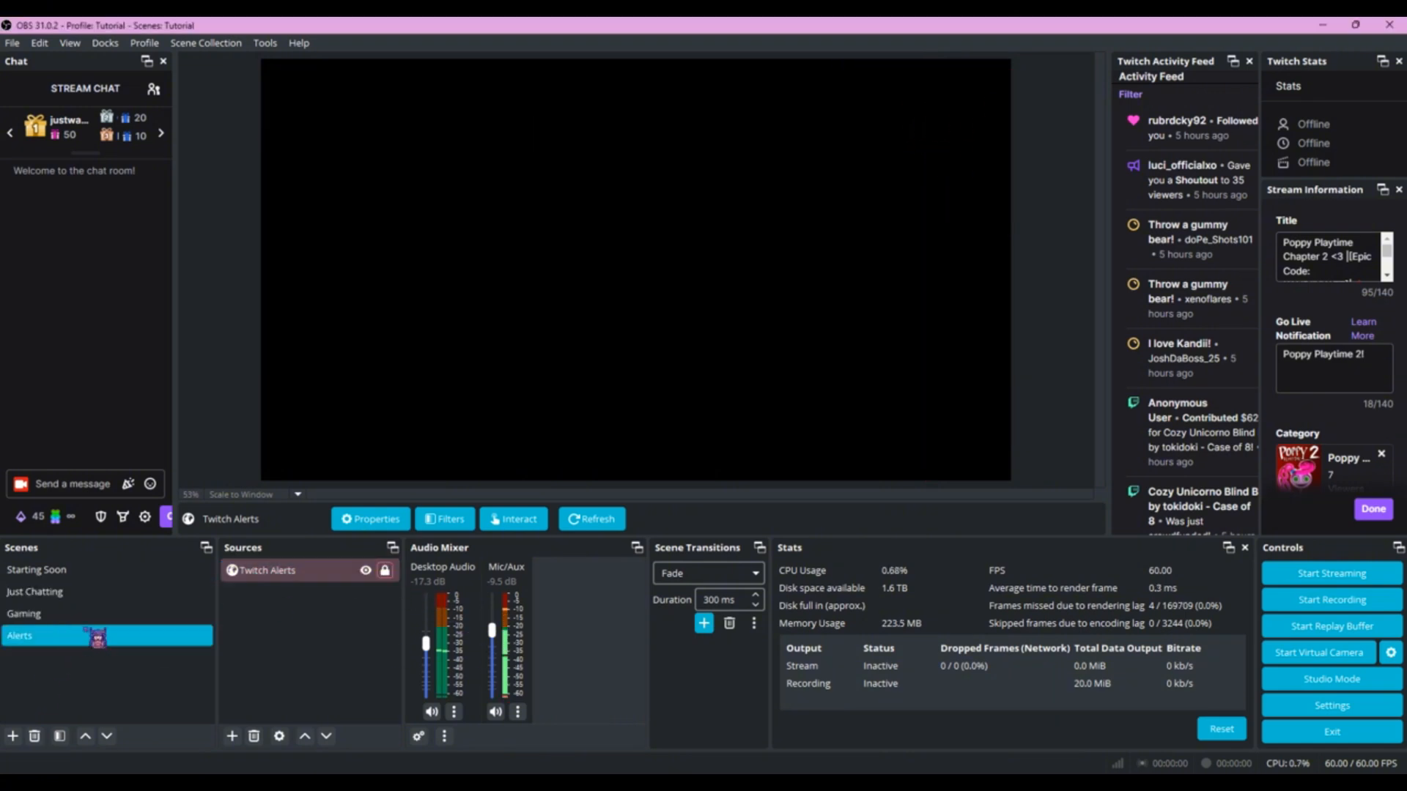
# Add the existing Alerts scene as a visible source in the Just Chatting scene and select it.
pyautogui.click(89, 593)
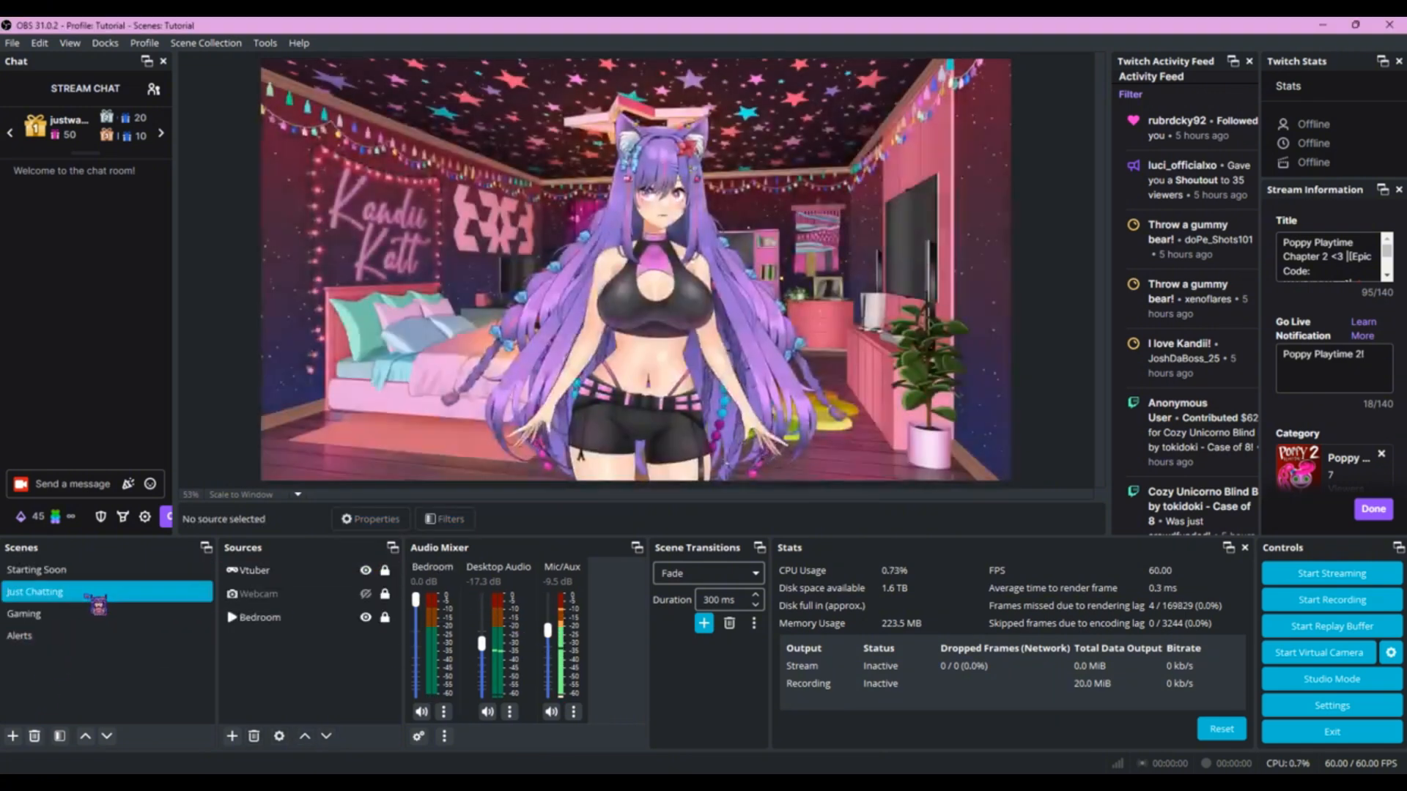
pyautogui.click(117, 616)
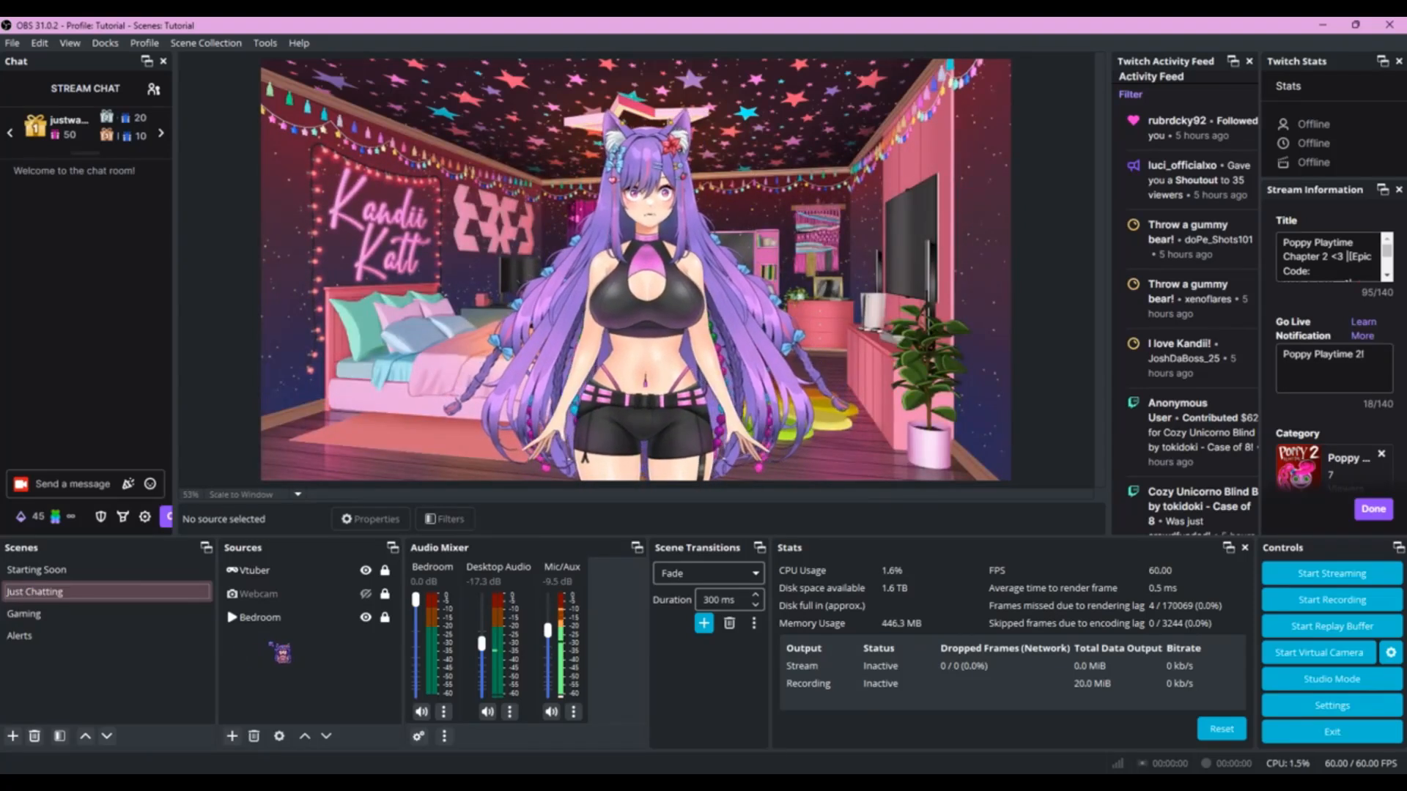
pyautogui.click(235, 737)
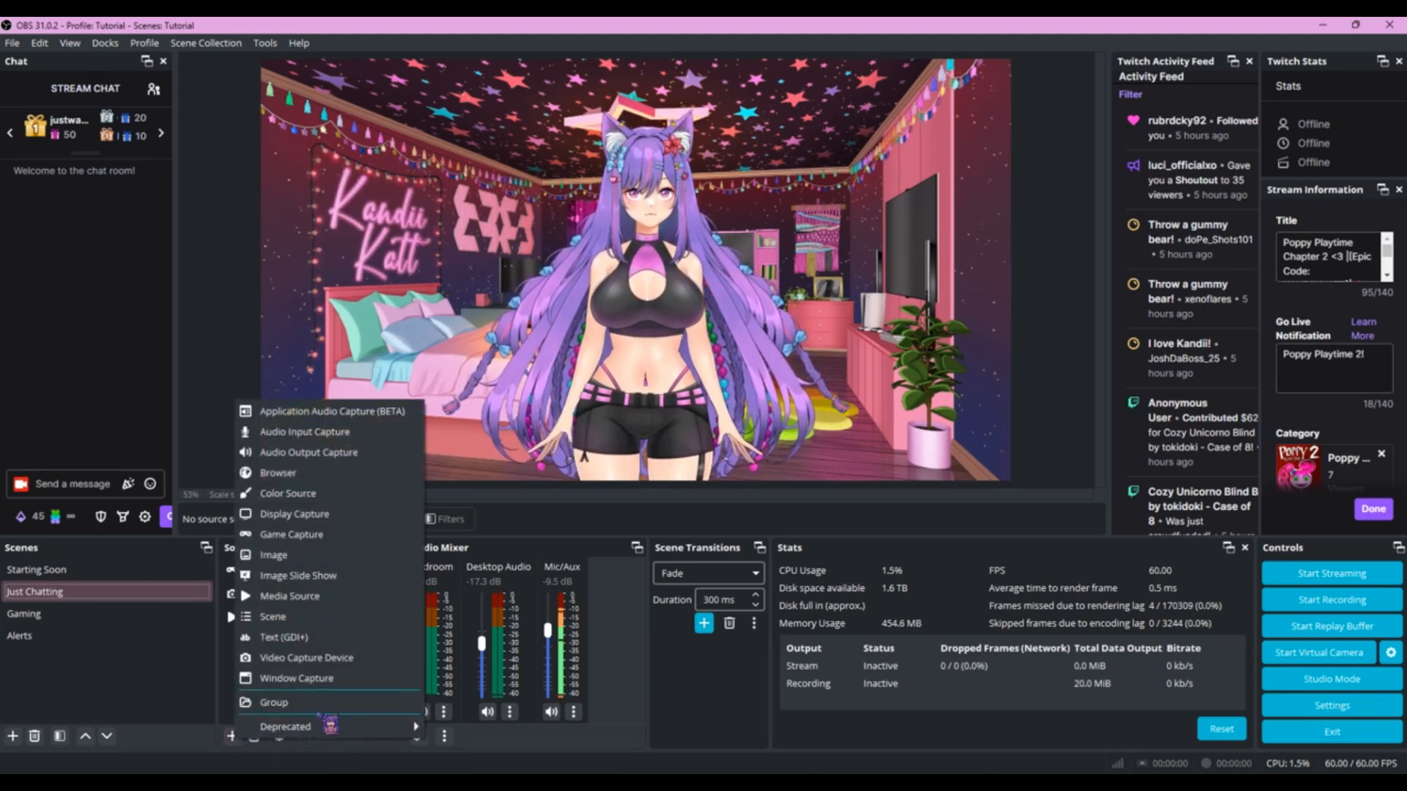
pyautogui.click(302, 619)
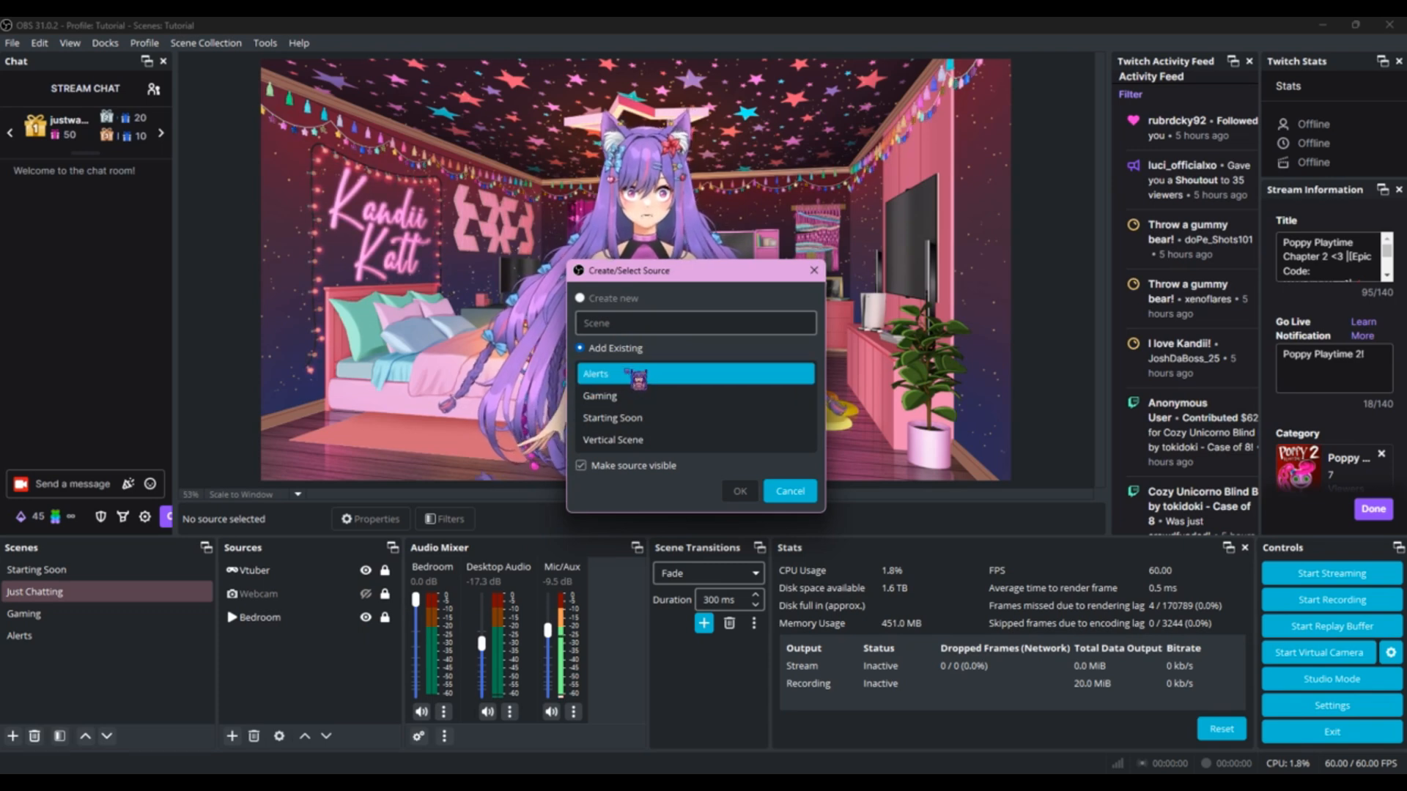
pyautogui.click(734, 490)
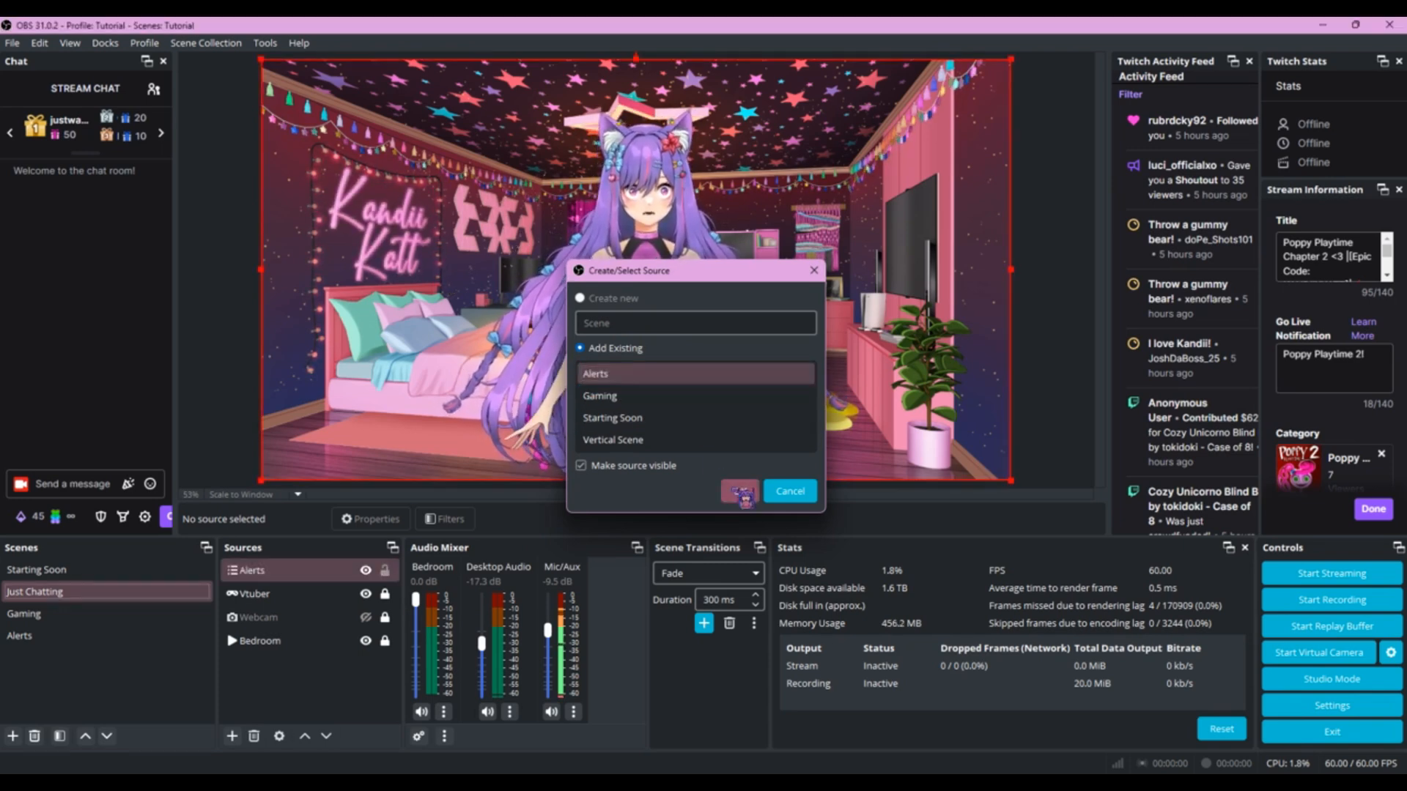
pyautogui.click(322, 577)
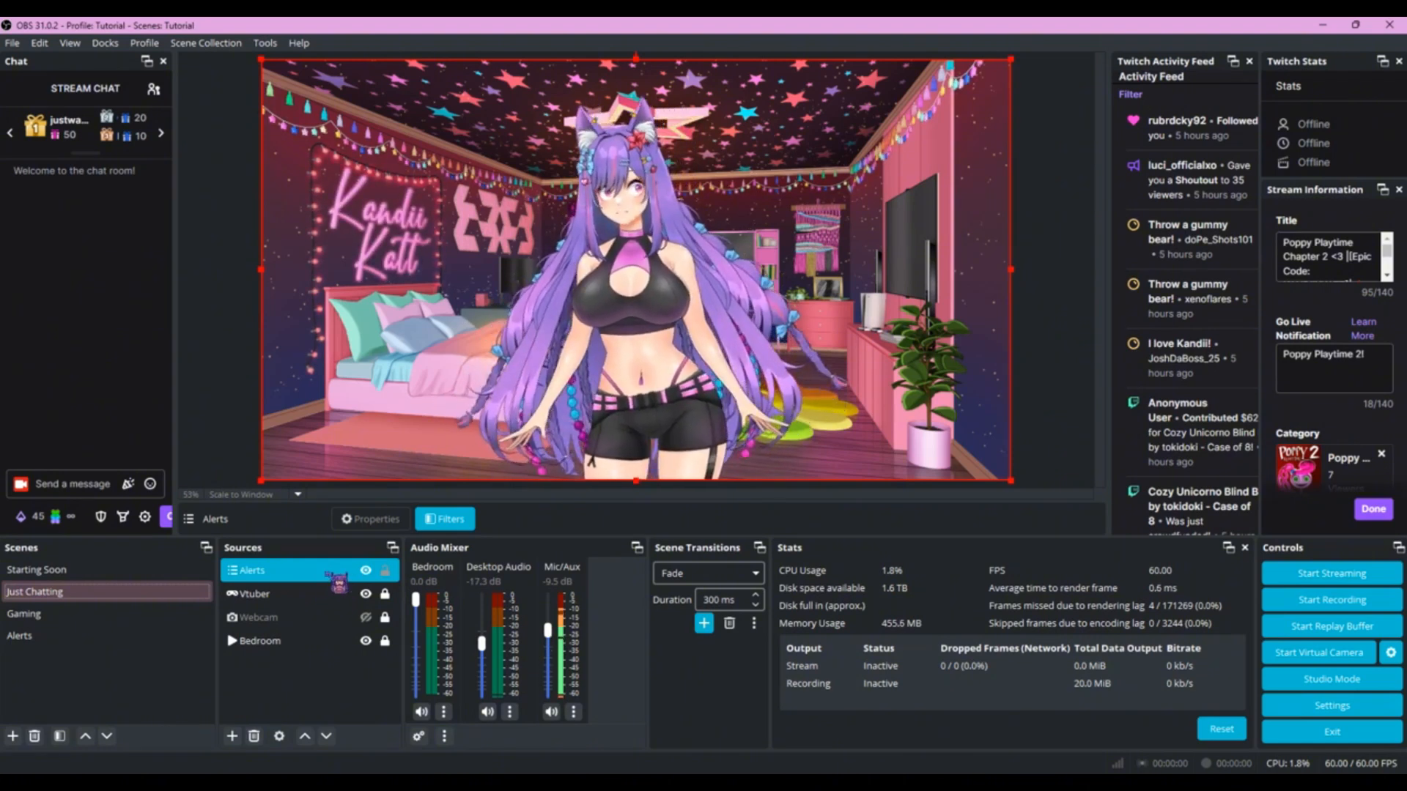
# Lock the Alerts source in the Just Chatting scene, check the Alerts scene and return to Just Chatting.
pyautogui.click(386, 571)
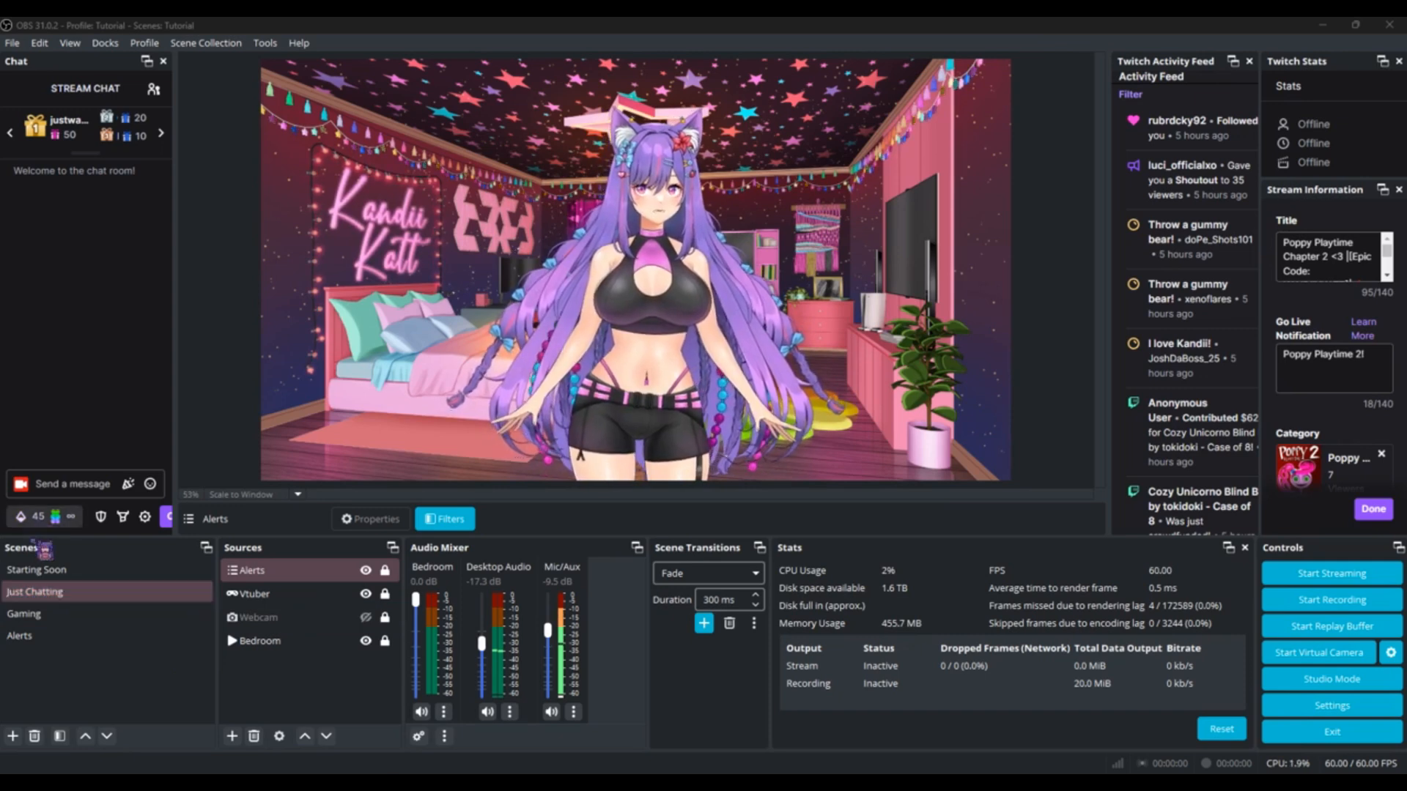
pyautogui.click(92, 636)
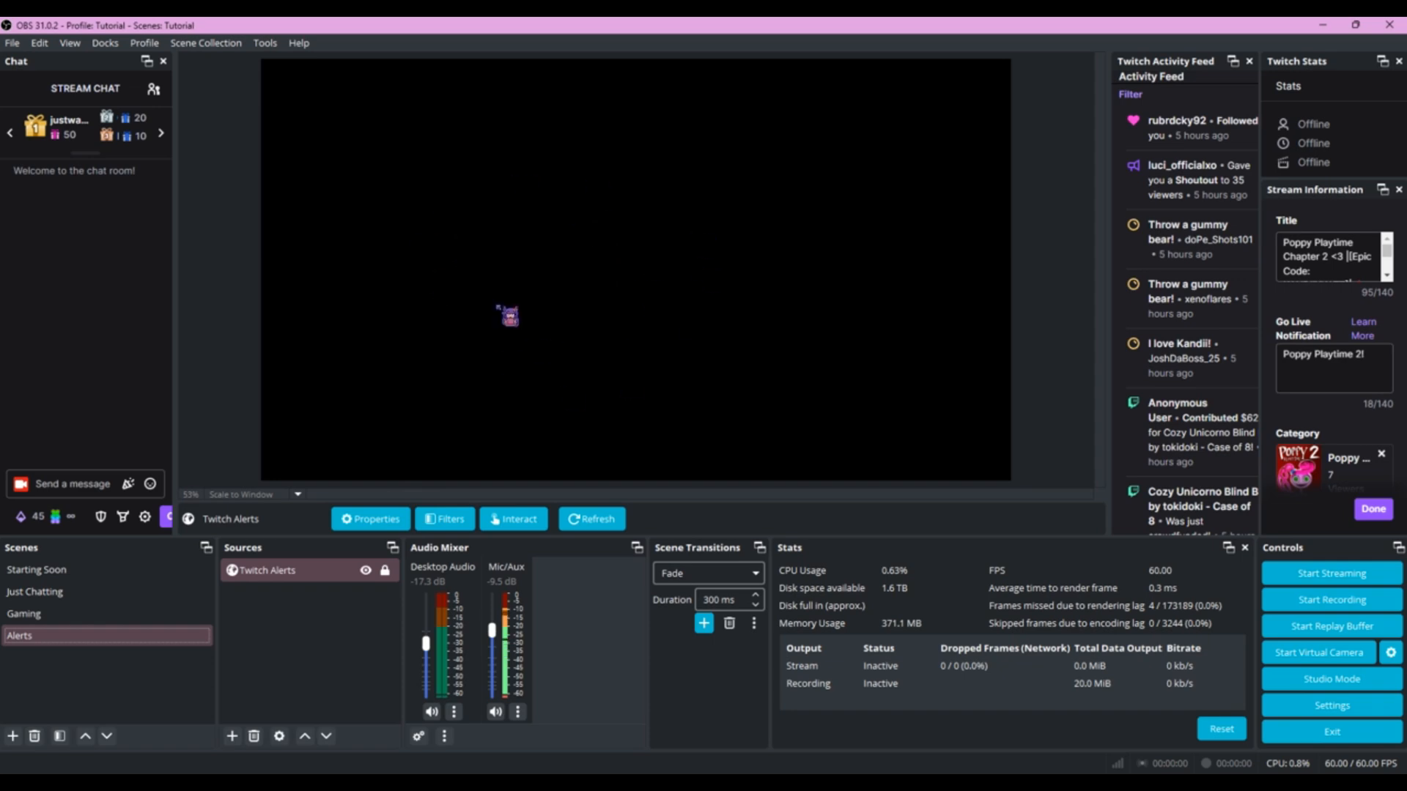
pyautogui.click(91, 592)
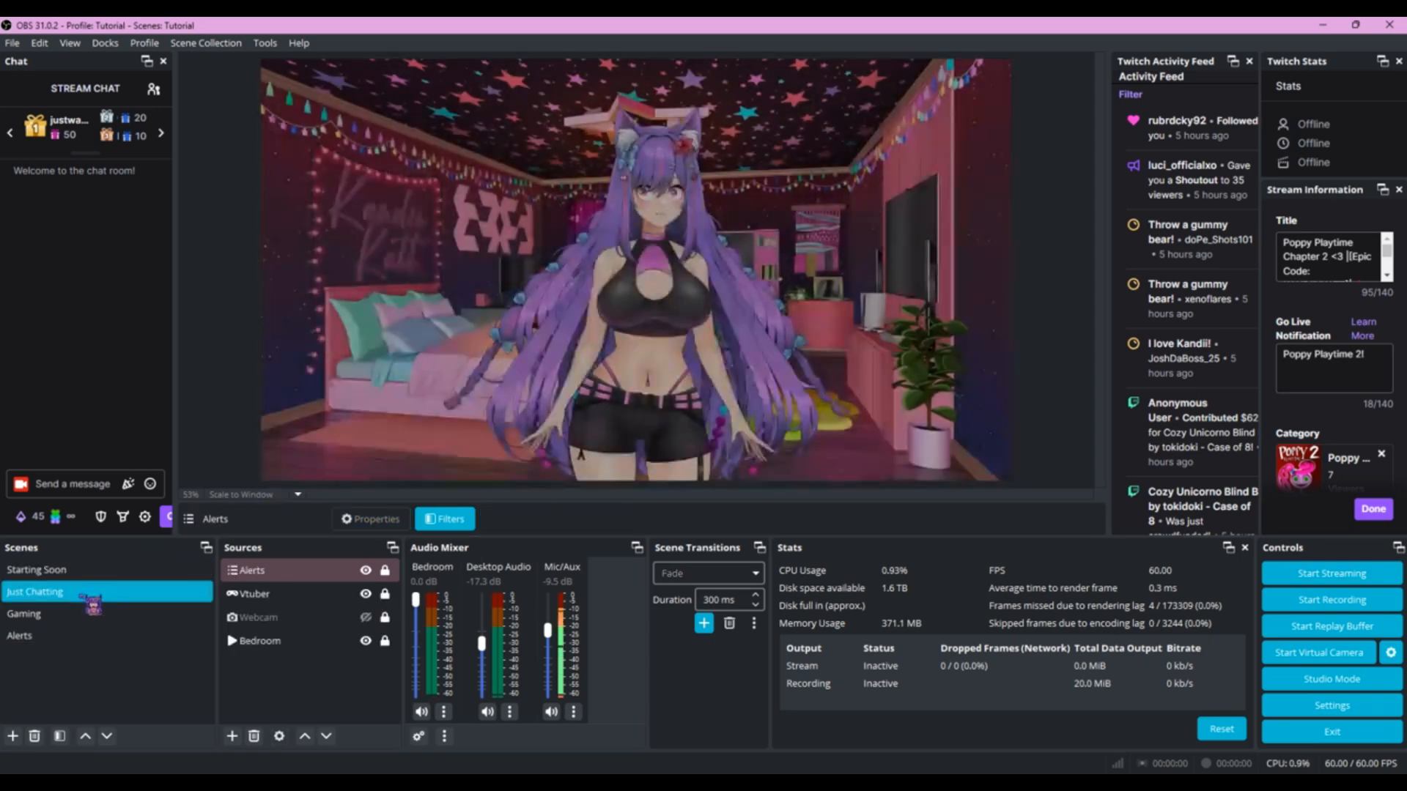
# Add the existing Alerts scene as a visible source in the Gaming scene.
pyautogui.click(179, 615)
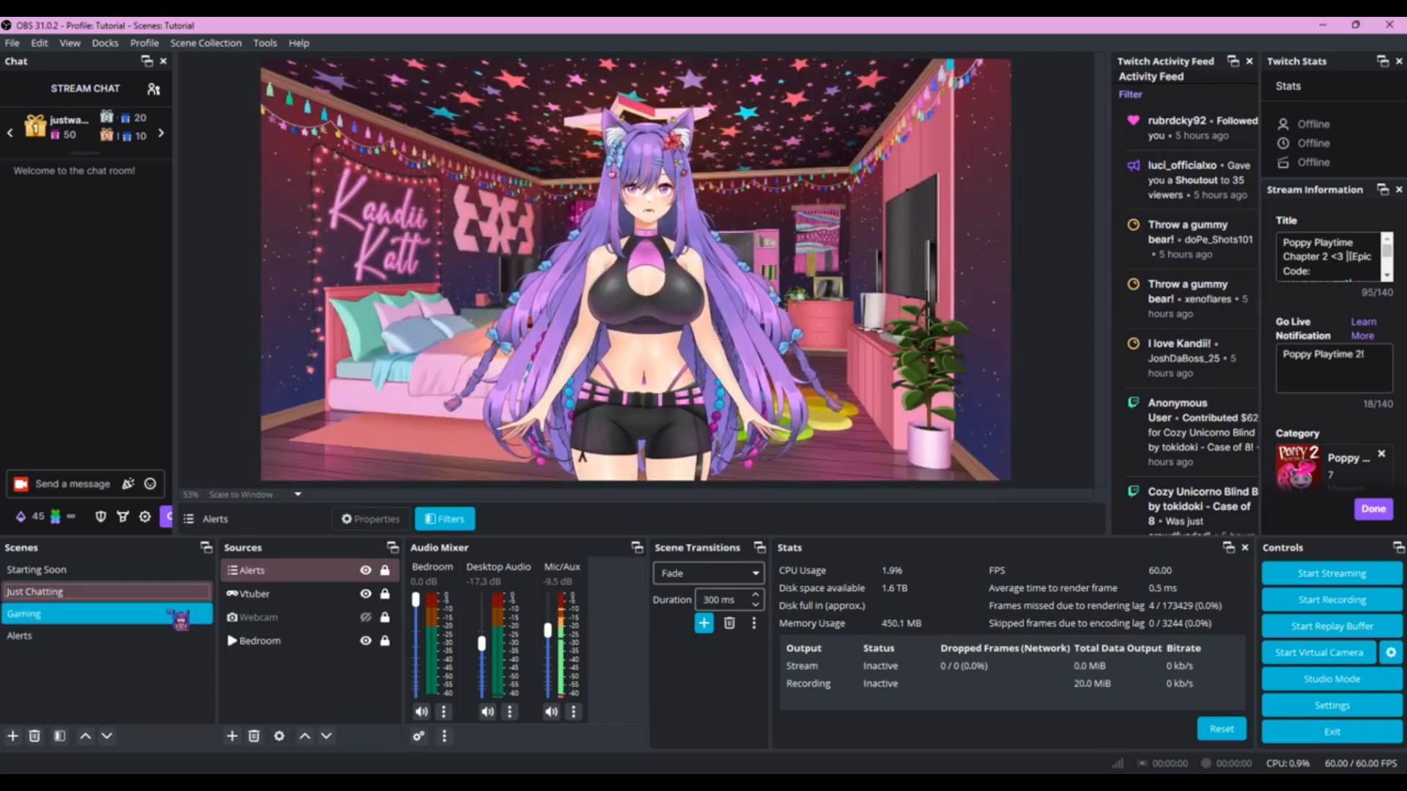
pyautogui.click(232, 736)
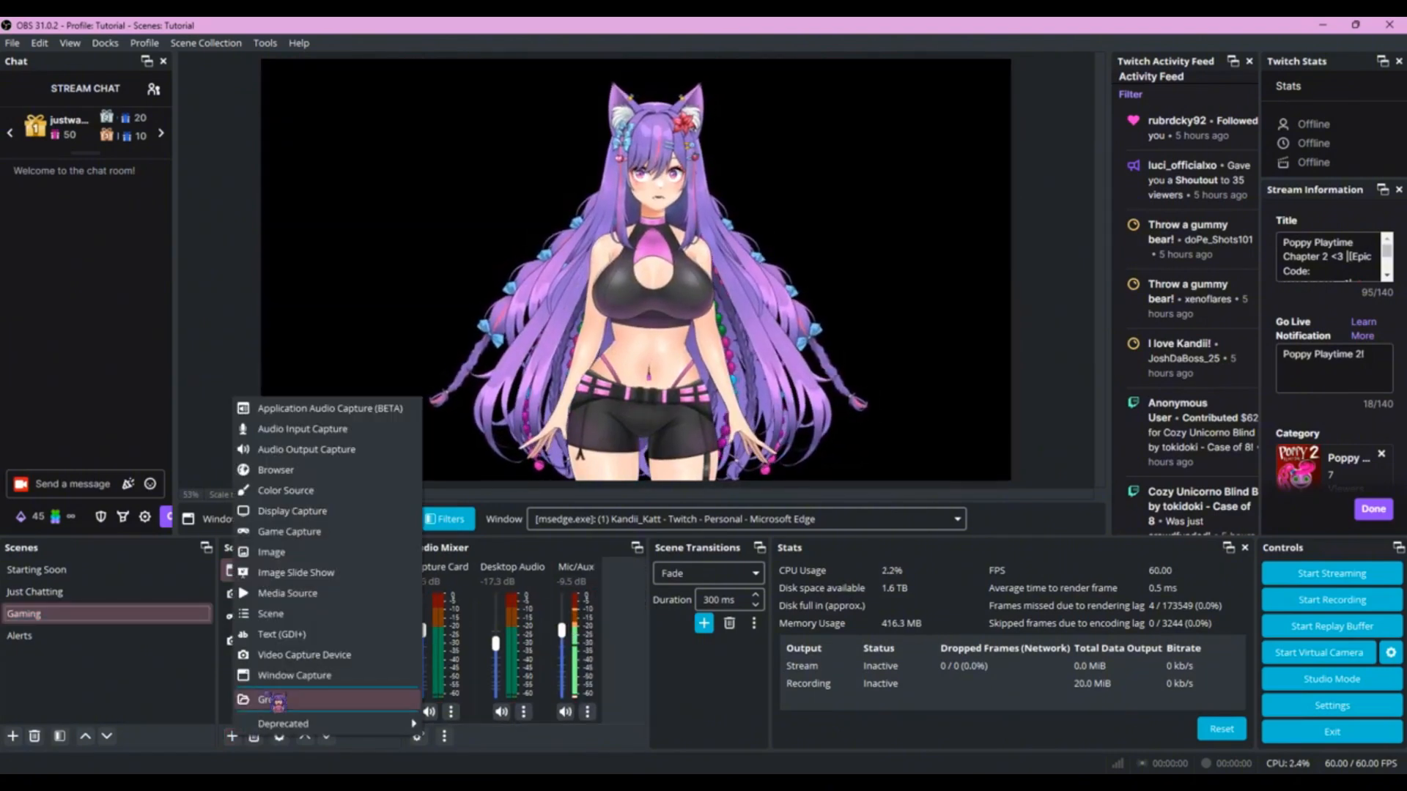
pyautogui.click(271, 613)
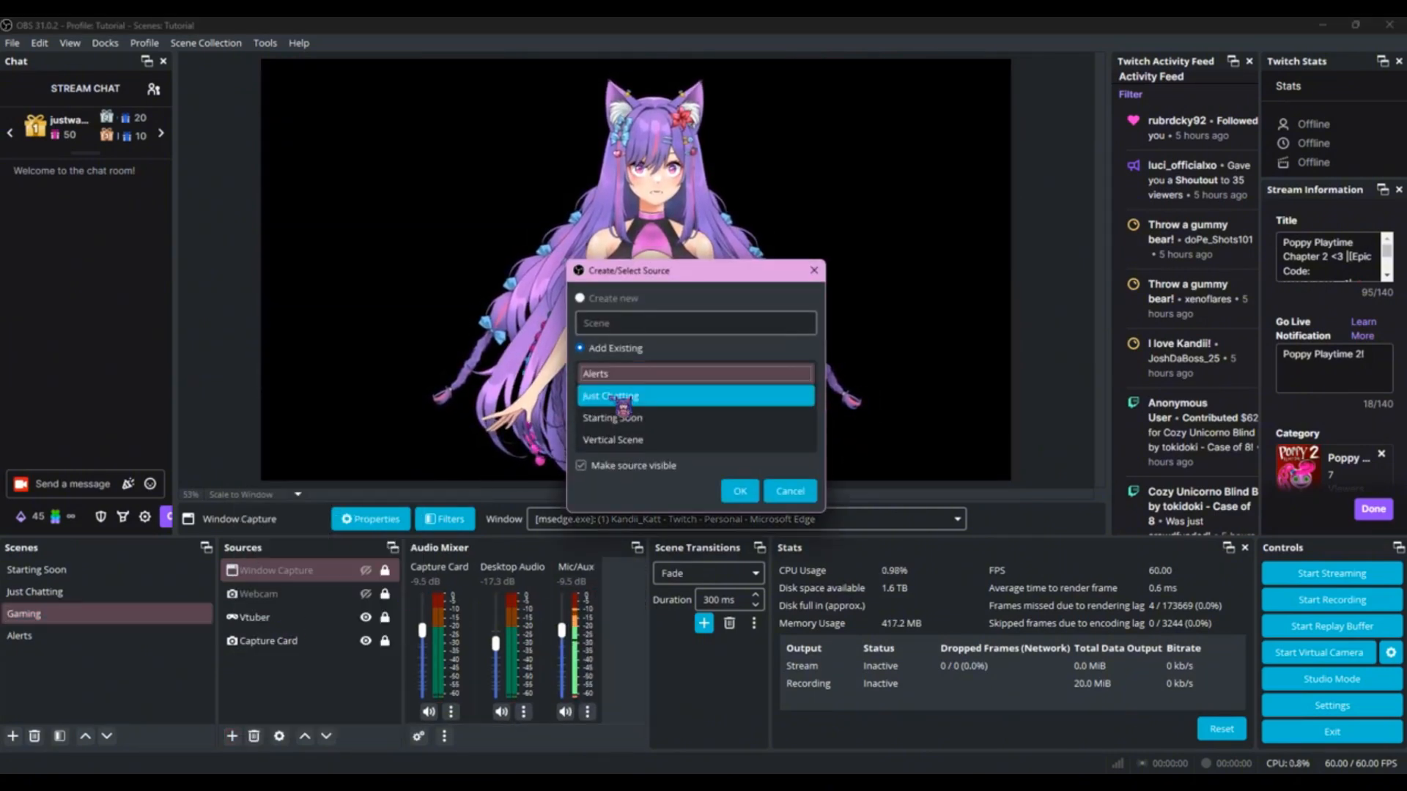
pyautogui.click(740, 490)
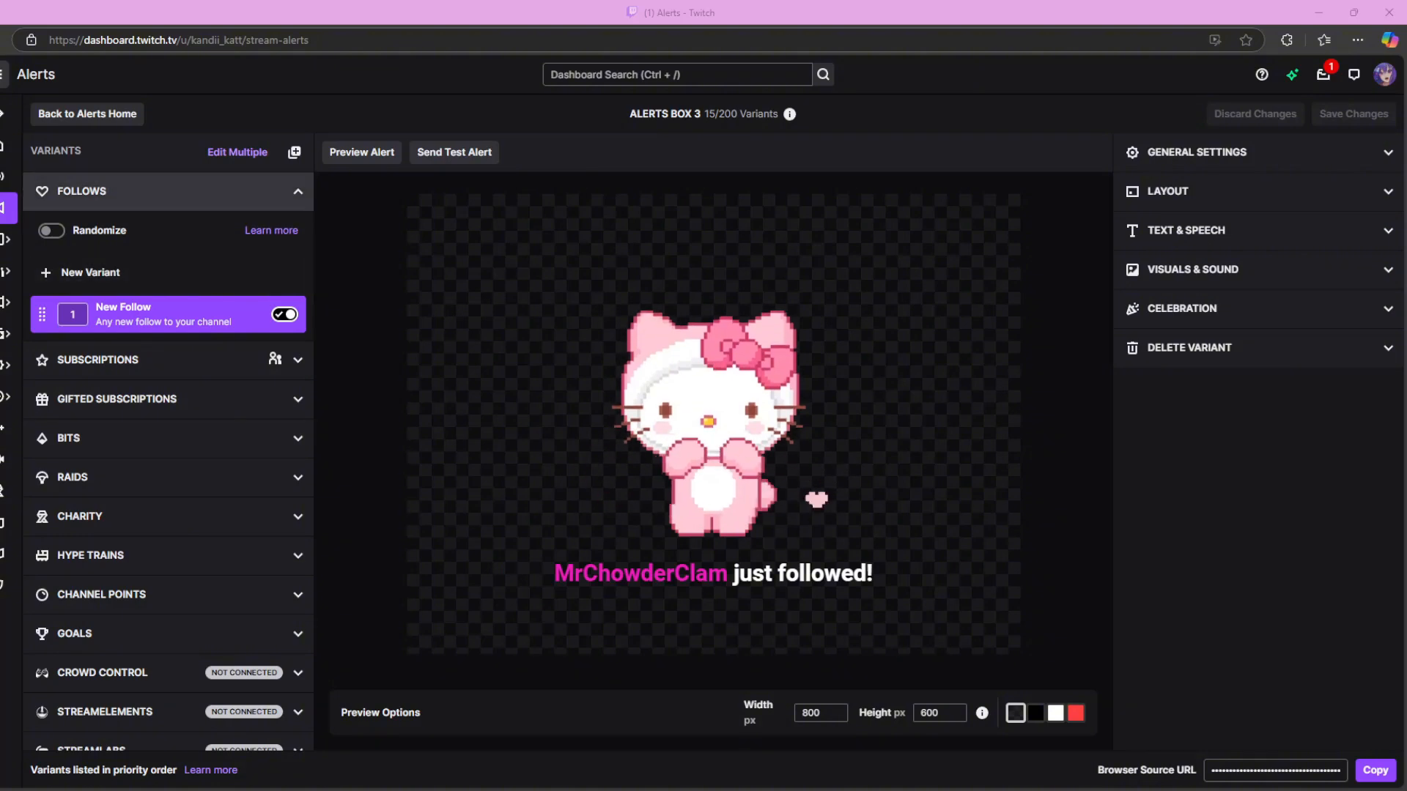
# Switch to the Twitch Alerts page and open the general settings of the New Subscriber variant for exactly 1 month.
pyautogui.click(297, 191)
pyautogui.click(219, 231)
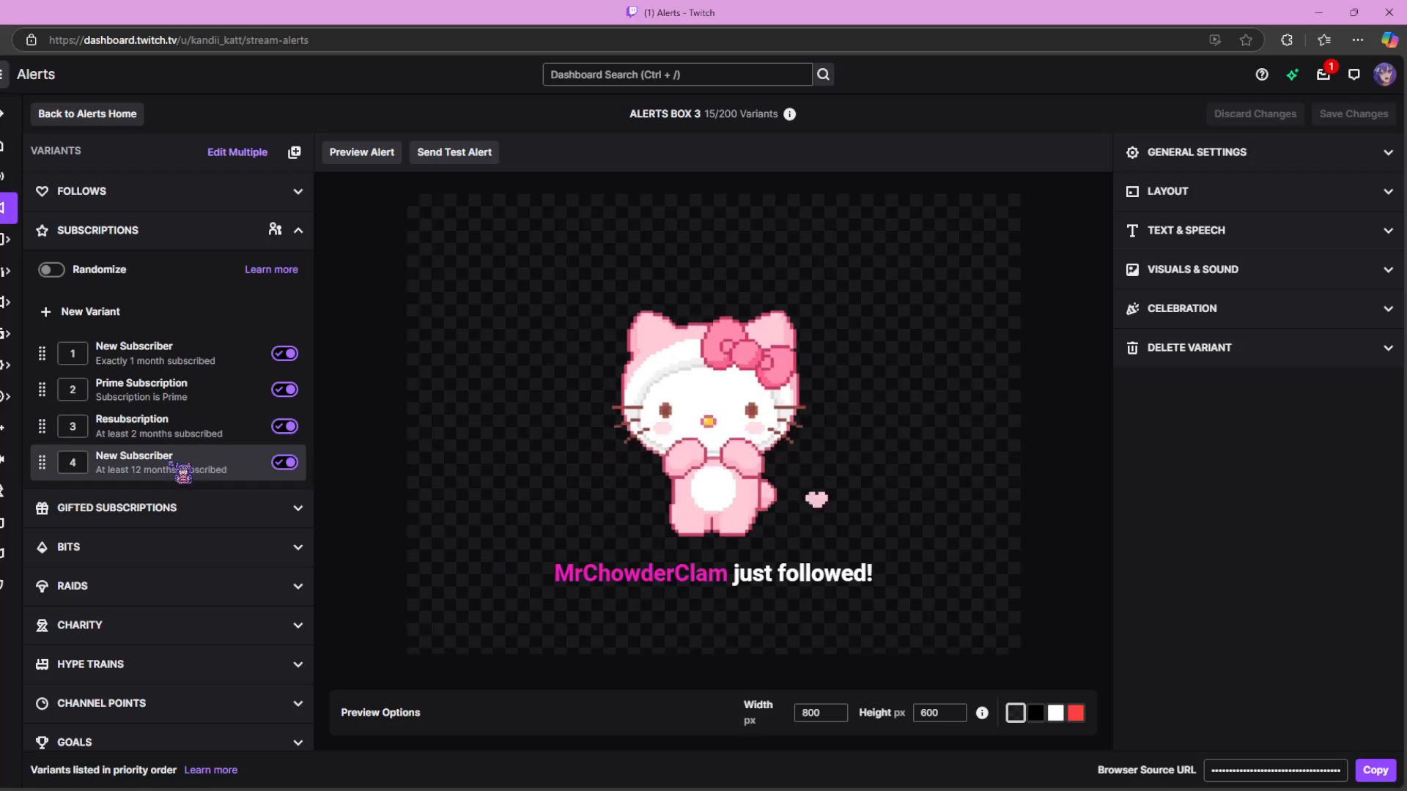
pyautogui.click(190, 366)
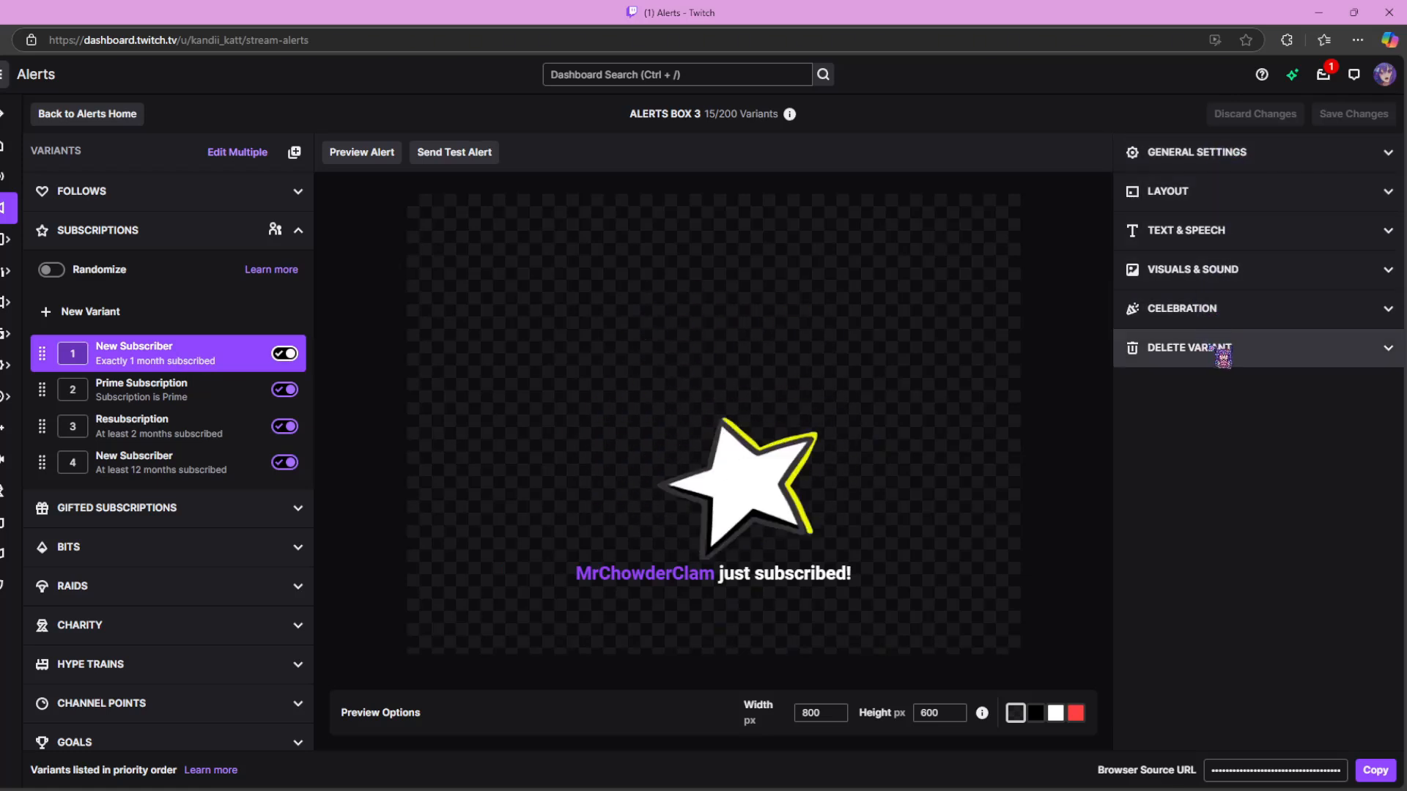
pyautogui.click(1270, 171)
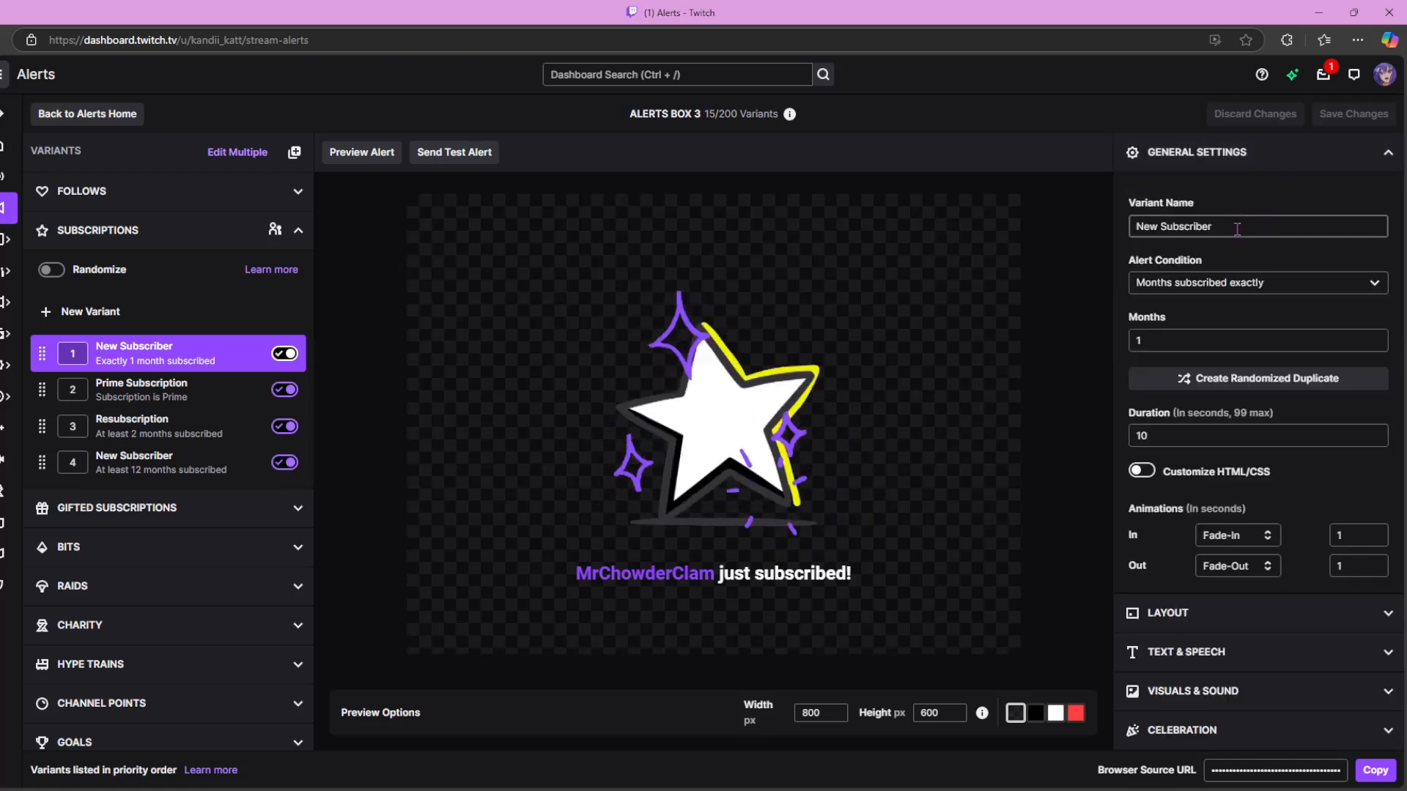
pyautogui.scroll(-1, 1250, 282)
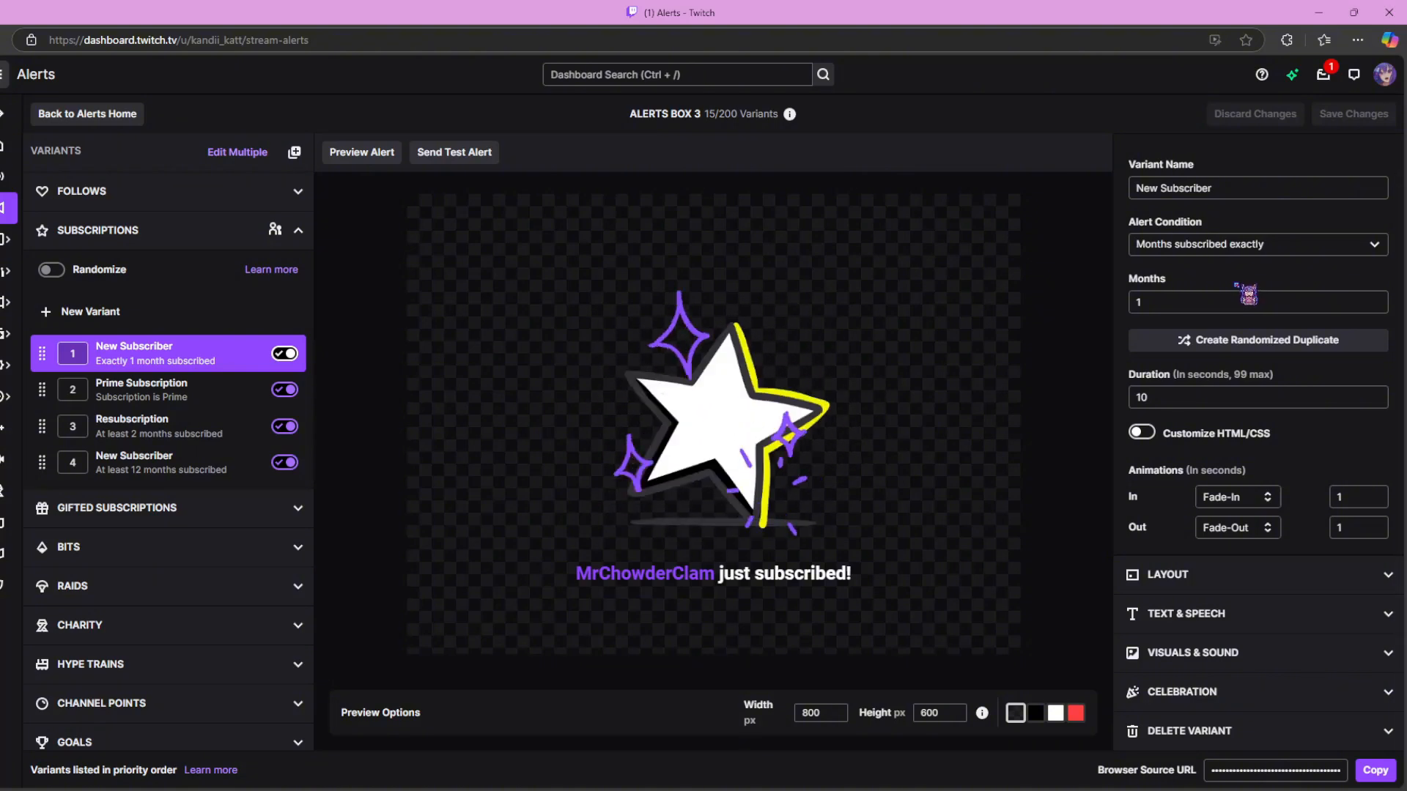
# Examine the New Subscriber variant's layout settings and its message, font, color and text-to-speech options.
pyautogui.click(1173, 575)
pyautogui.scroll(-3, 1222, 533)
pyautogui.scroll(-4, 1221, 533)
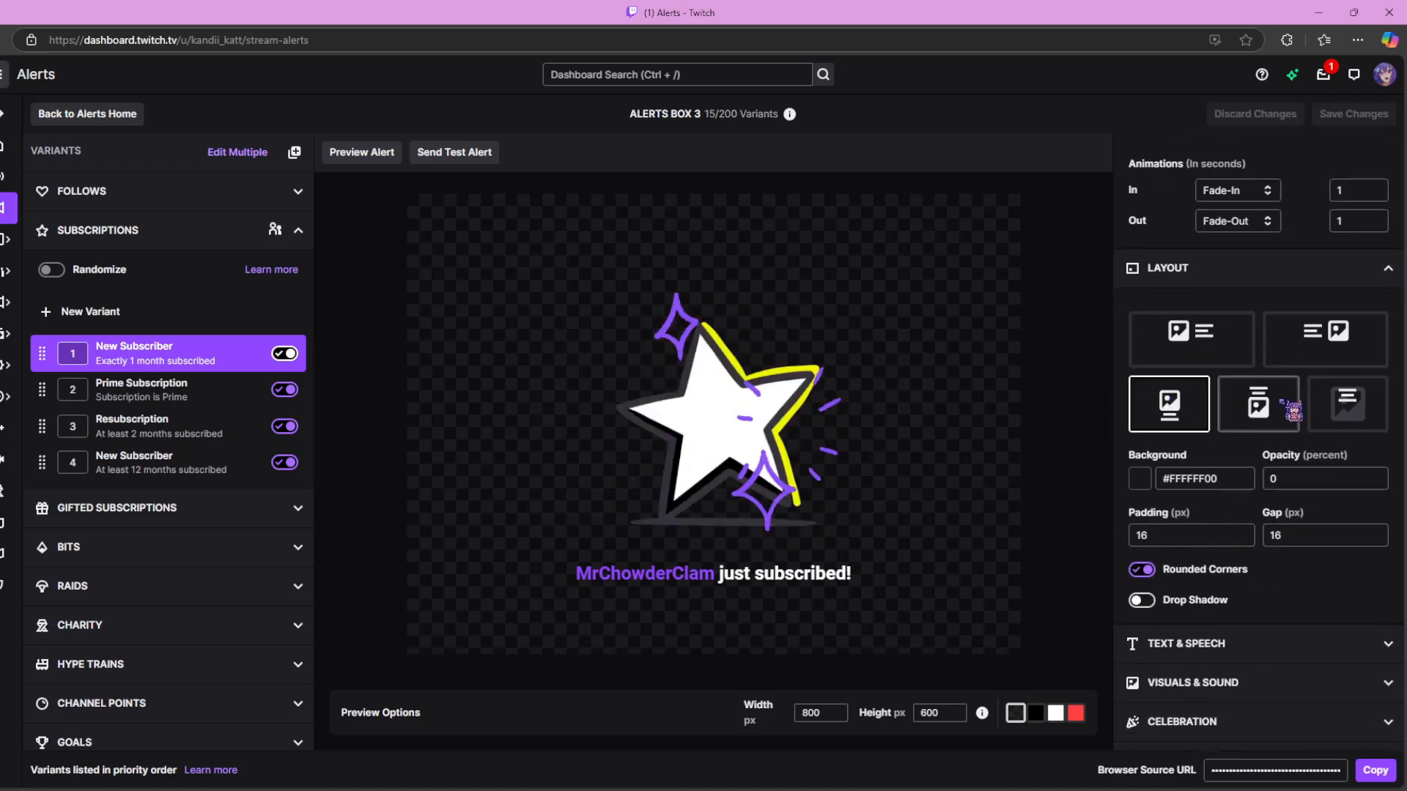
pyautogui.scroll(-1, 1250, 402)
pyautogui.click(1249, 614)
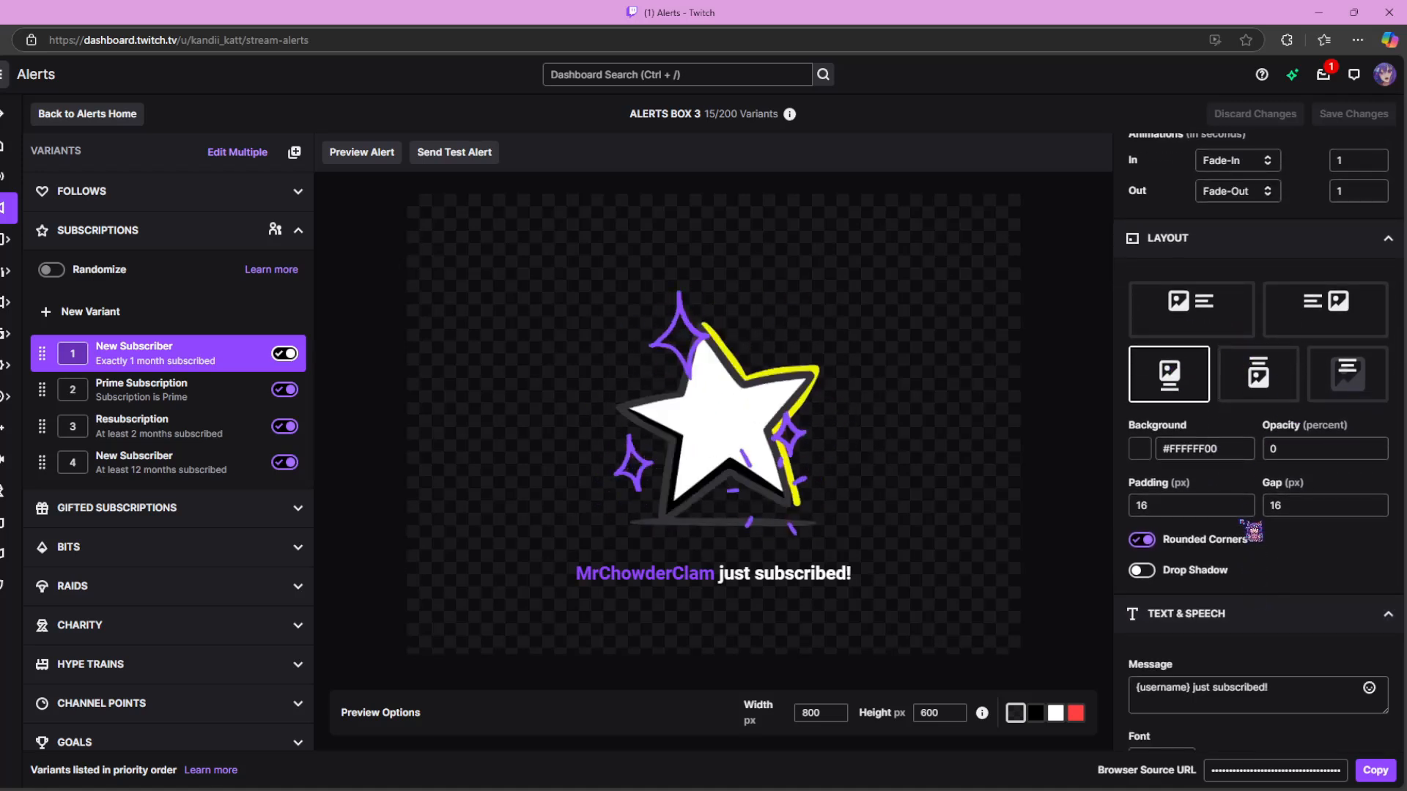
pyautogui.scroll(-5, 1243, 512)
pyautogui.scroll(-2, 1242, 506)
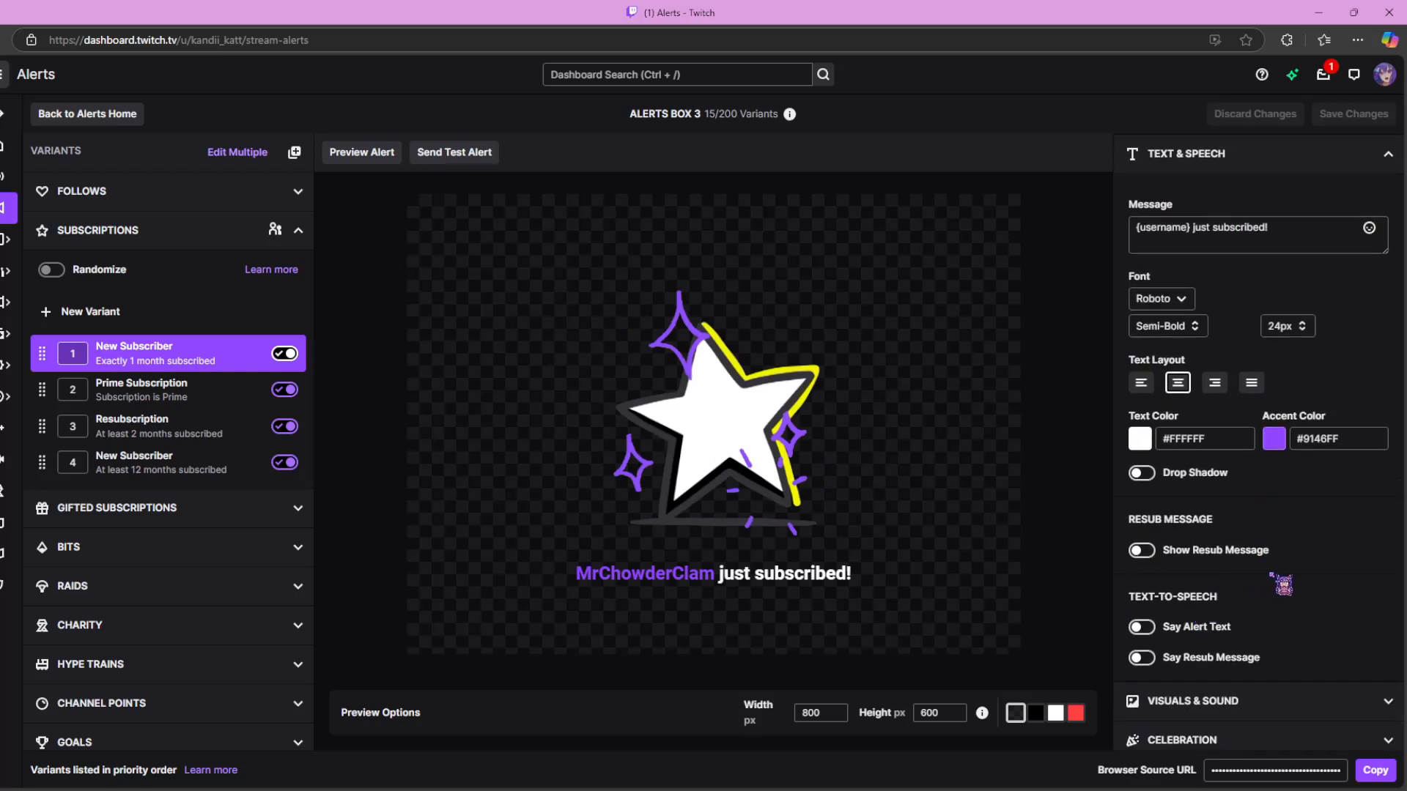
pyautogui.scroll(-1, 1268, 575)
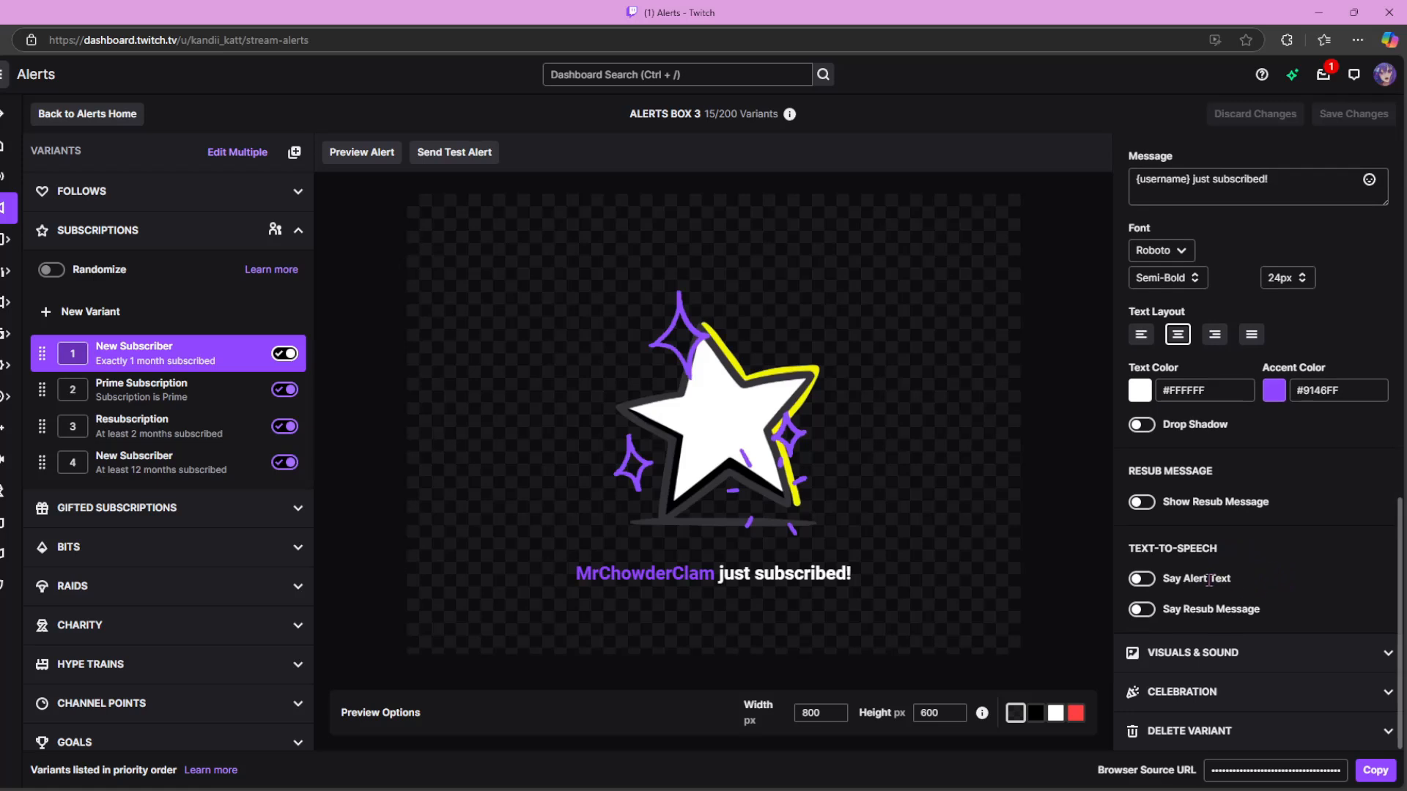
# Enable text-to-speech for both the alert text and the resub message, and preview the New Subscriber alert.
pyautogui.click(1144, 580)
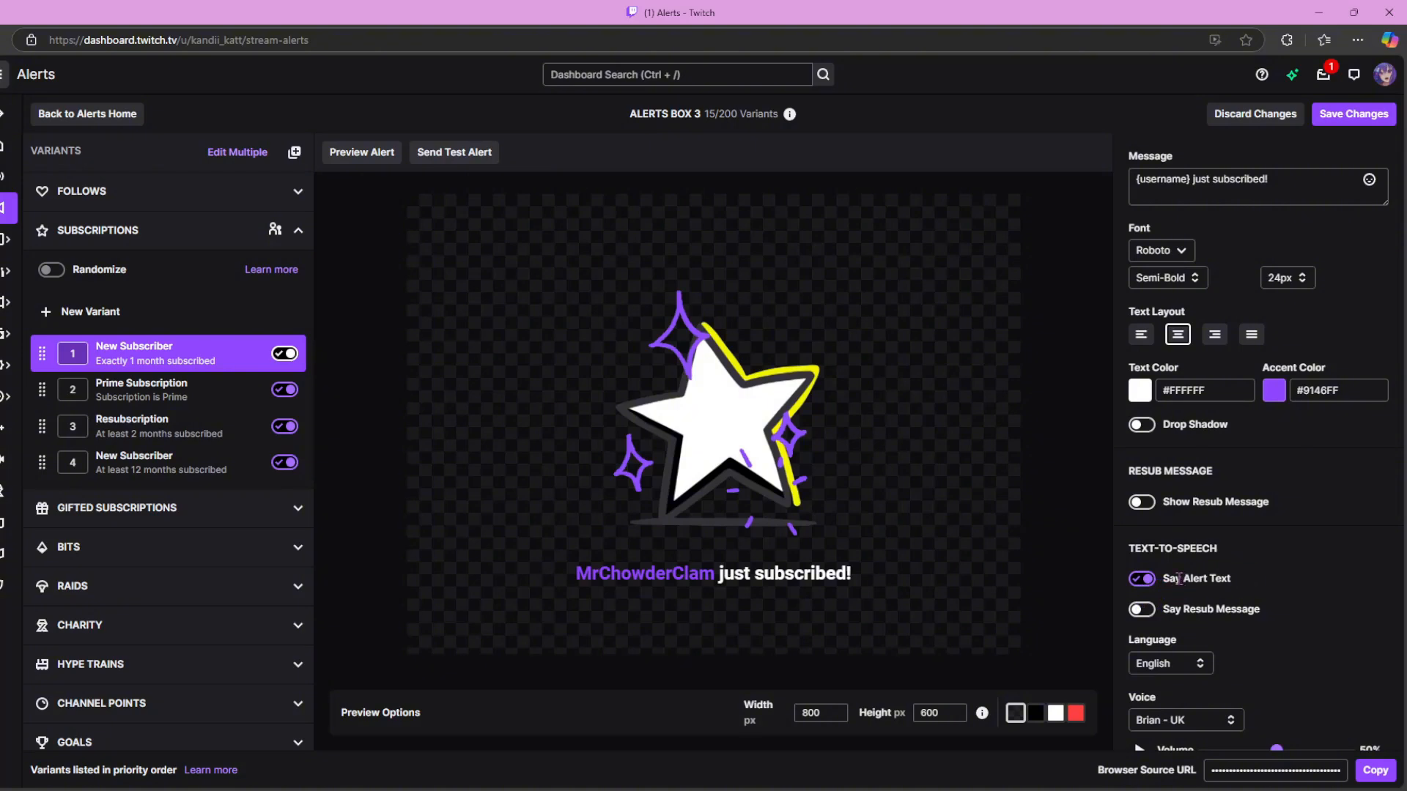
pyautogui.click(1145, 611)
pyautogui.scroll(-2, 1216, 564)
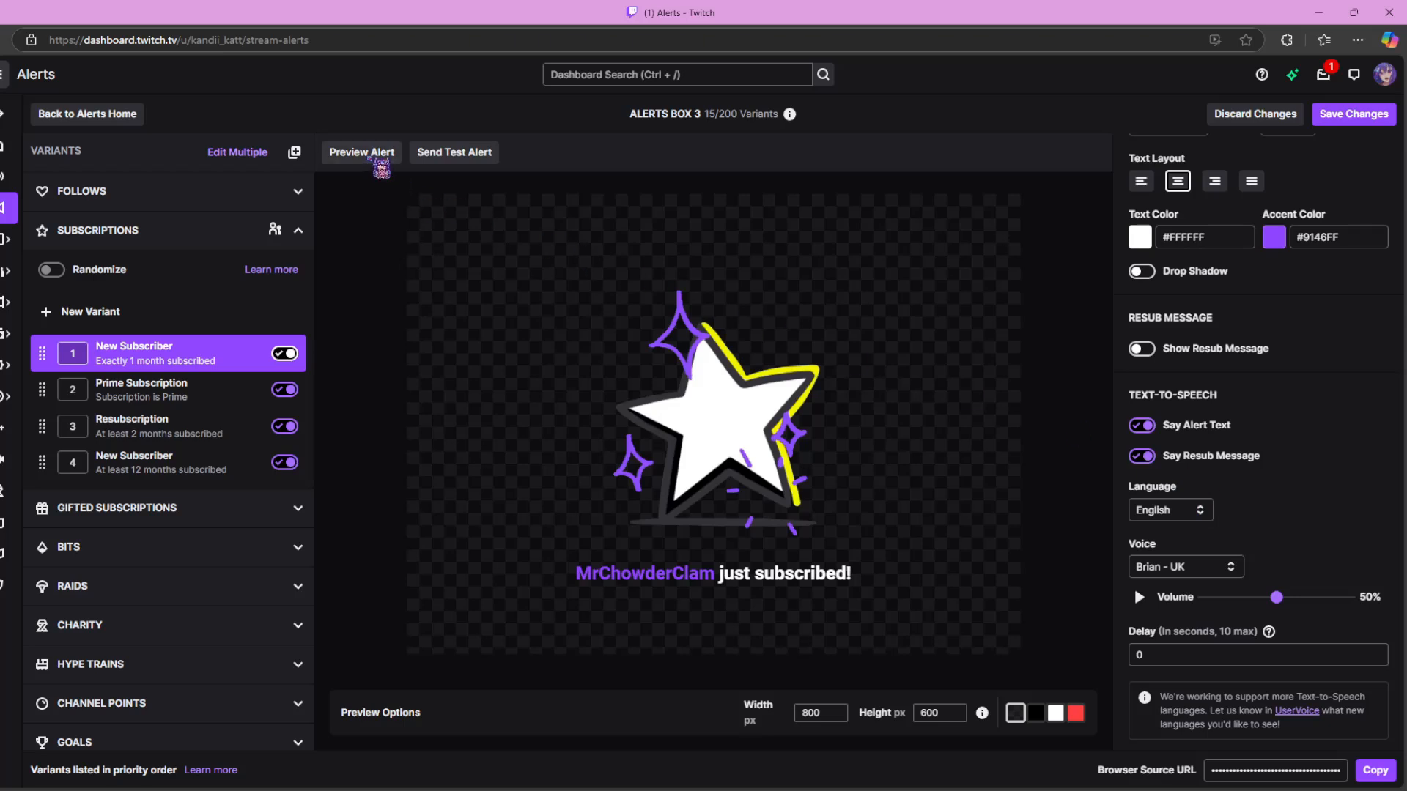
pyautogui.click(375, 158)
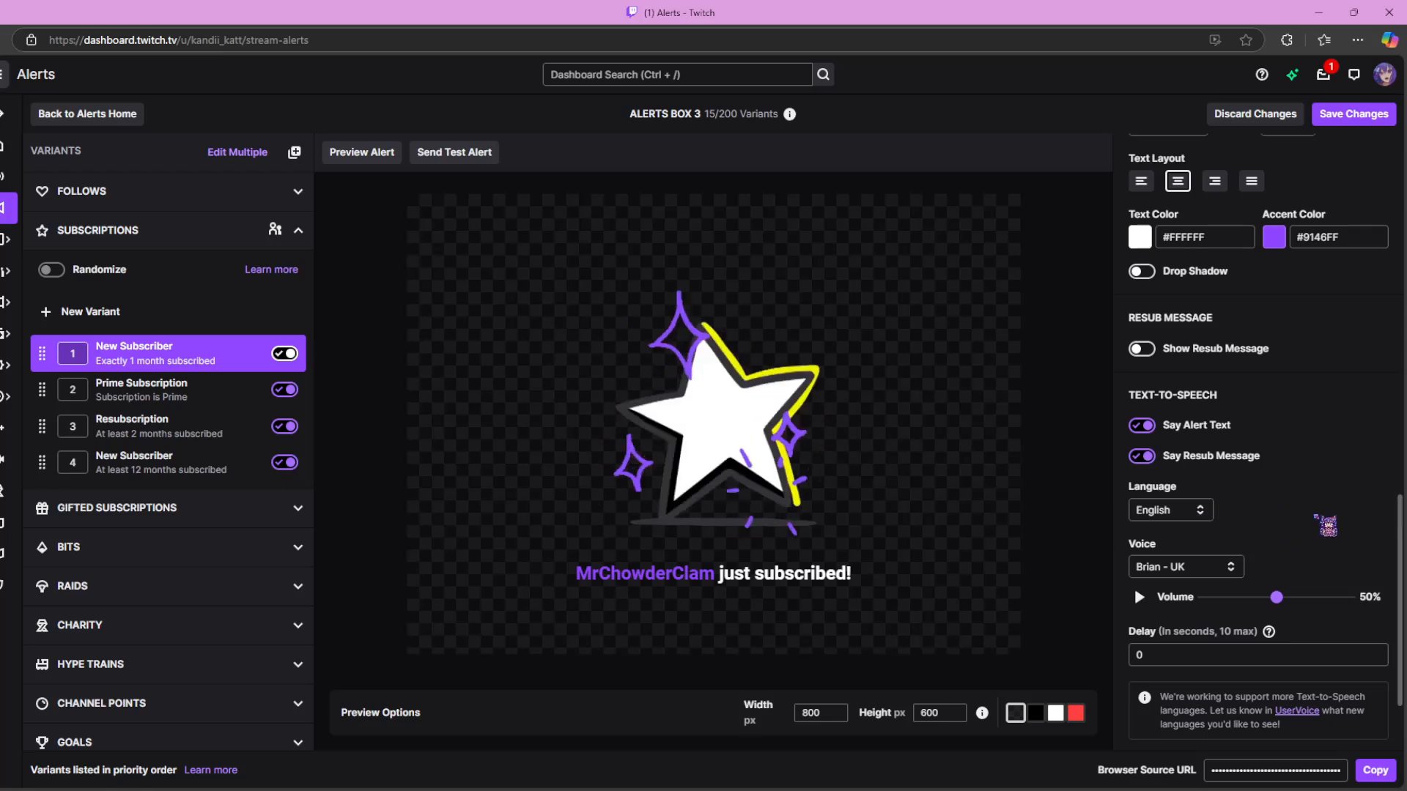
# Examine the New Subscriber variant's alert image, alert sound and celebration settings.
pyautogui.scroll(-2, 1334, 526)
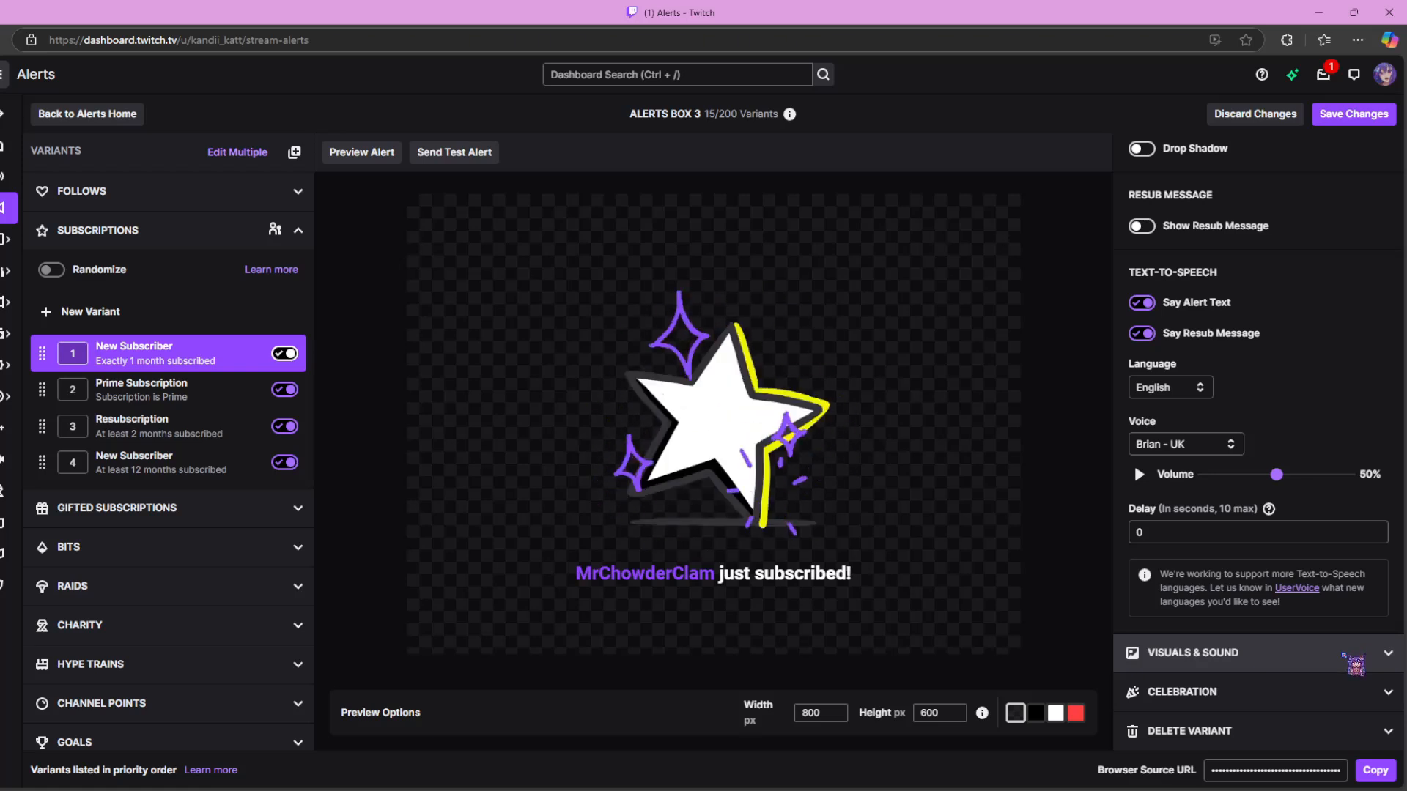
pyautogui.click(1352, 659)
pyautogui.scroll(-5, 1305, 540)
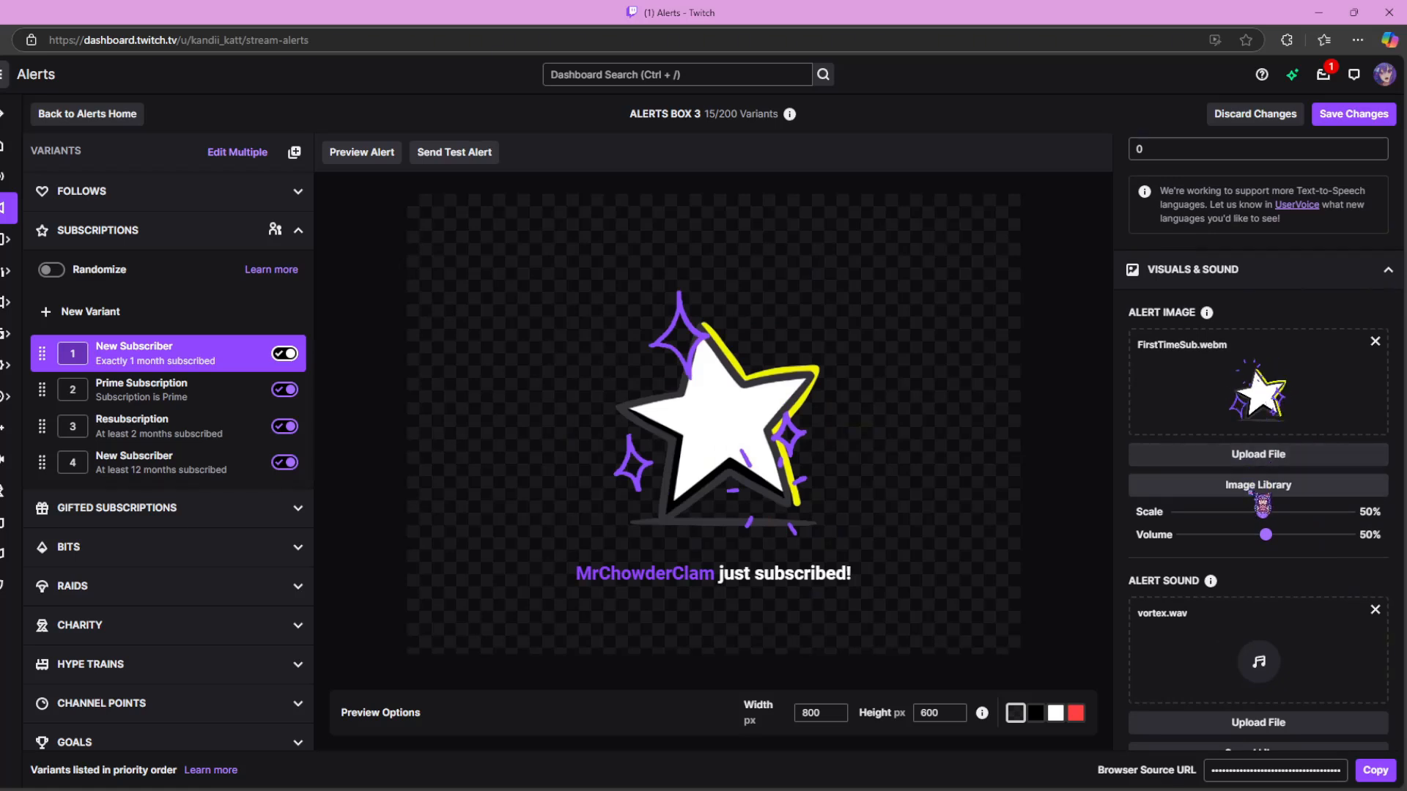
pyautogui.scroll(-3, 1266, 496)
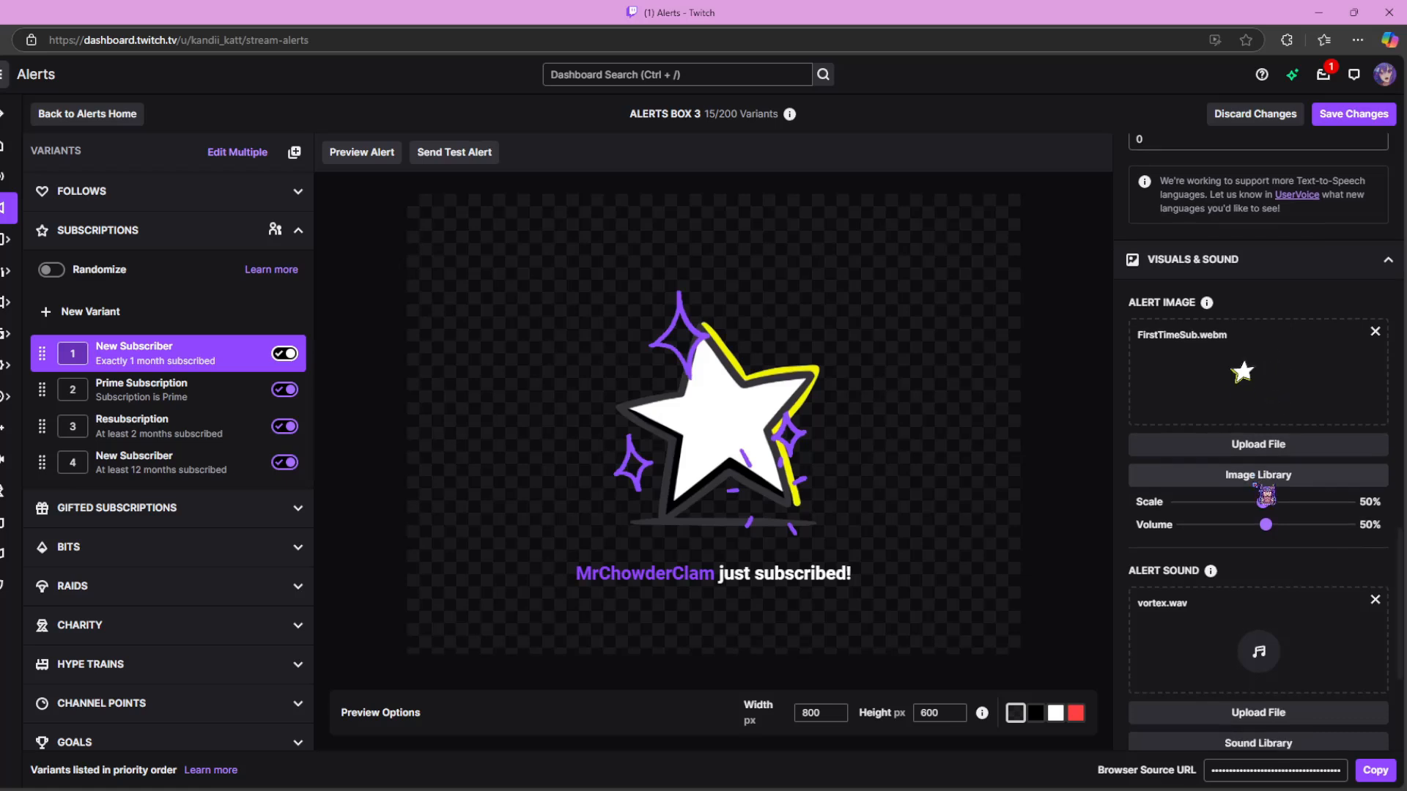
pyautogui.scroll(-1, 1264, 496)
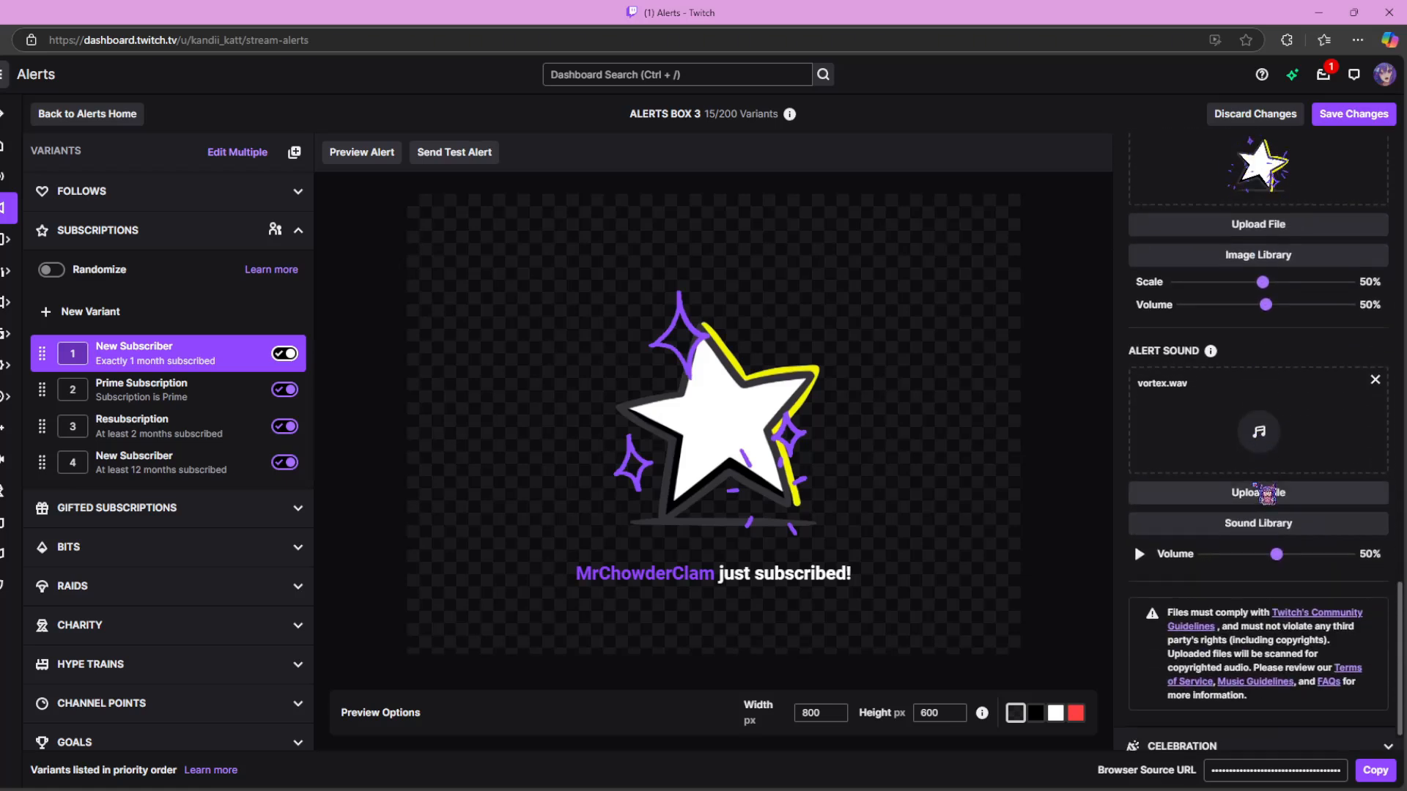
pyautogui.scroll(-1, 1267, 495)
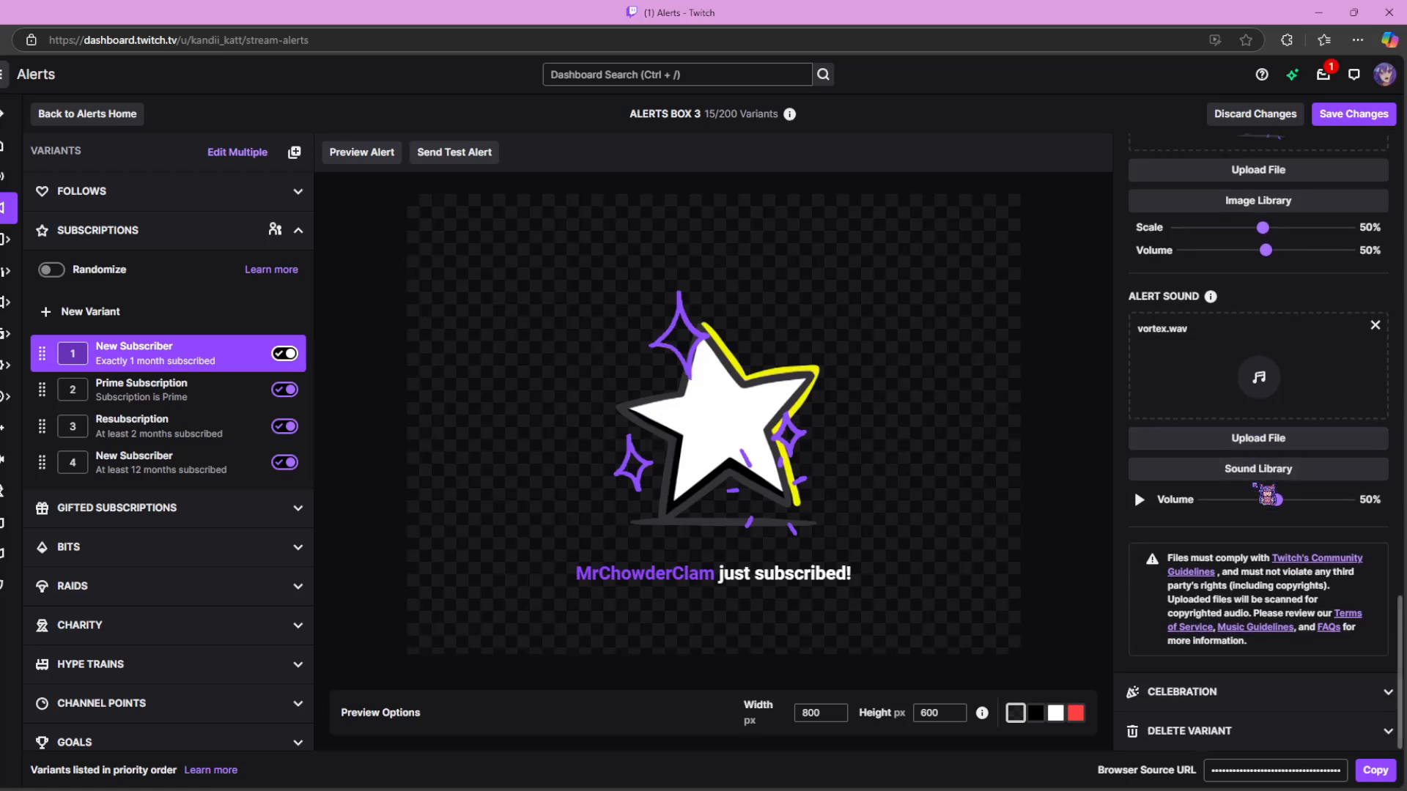
pyautogui.click(1319, 696)
pyautogui.scroll(-2, 1264, 662)
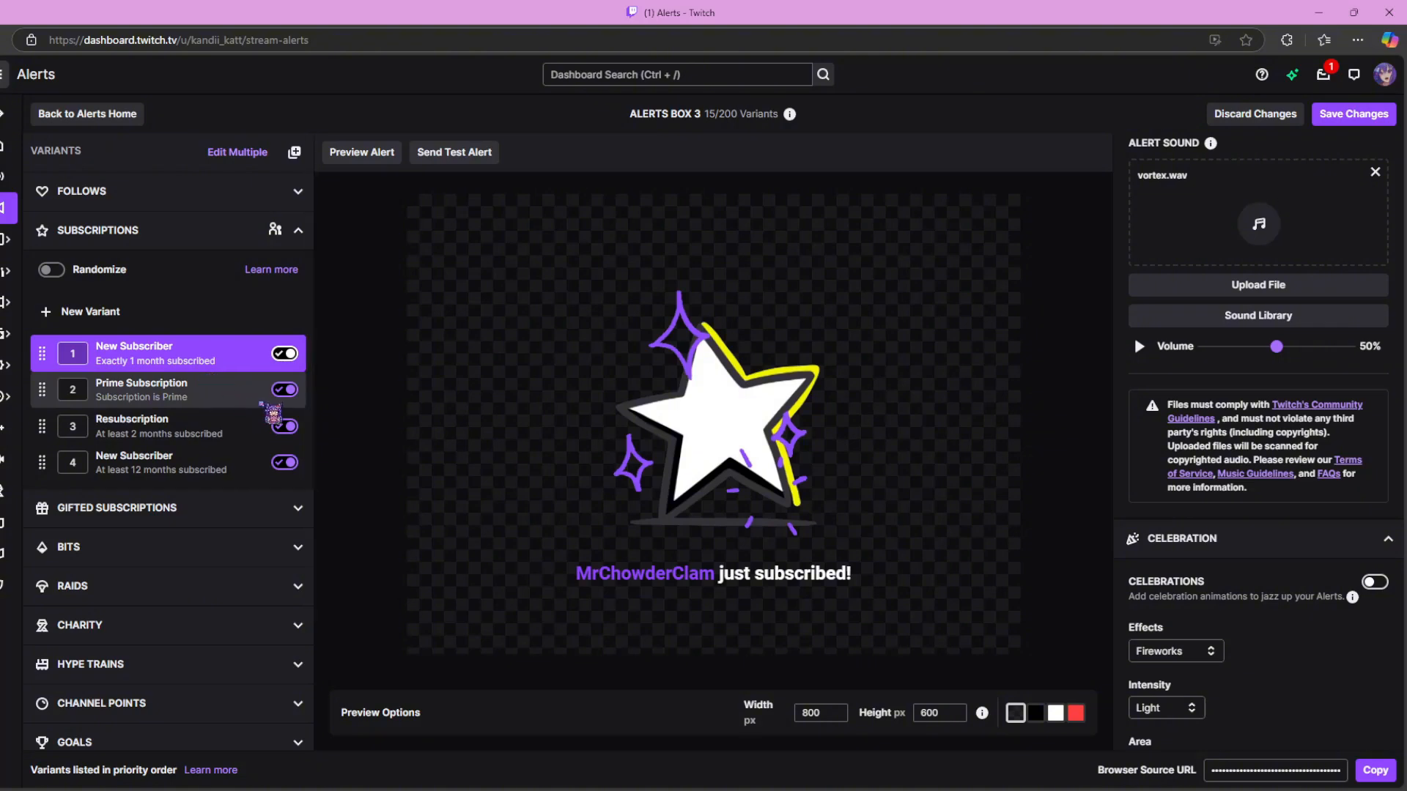
# Save the New Subscriber variant's changes while toggling the Prime Subscription variant off and back on.
pyautogui.click(283, 396)
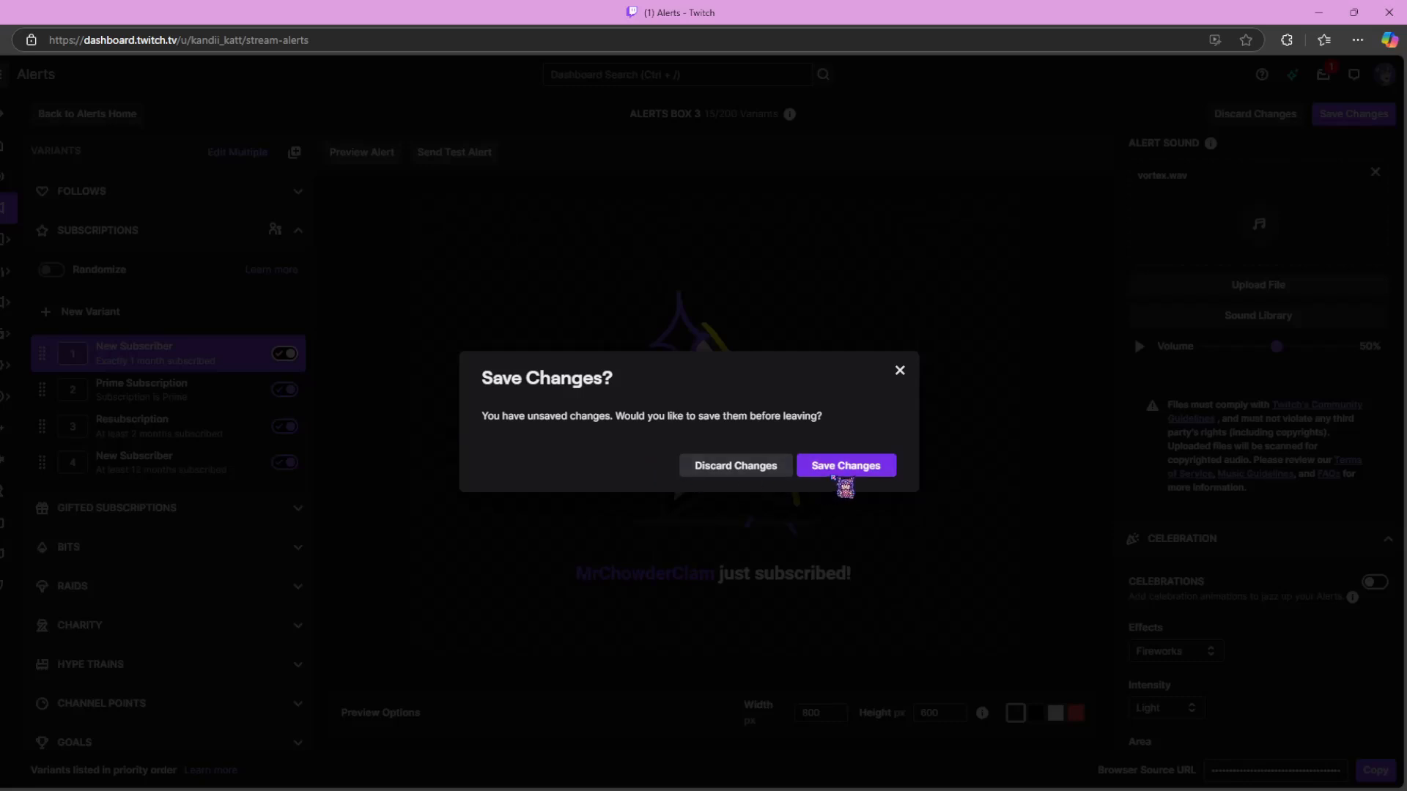
pyautogui.click(841, 469)
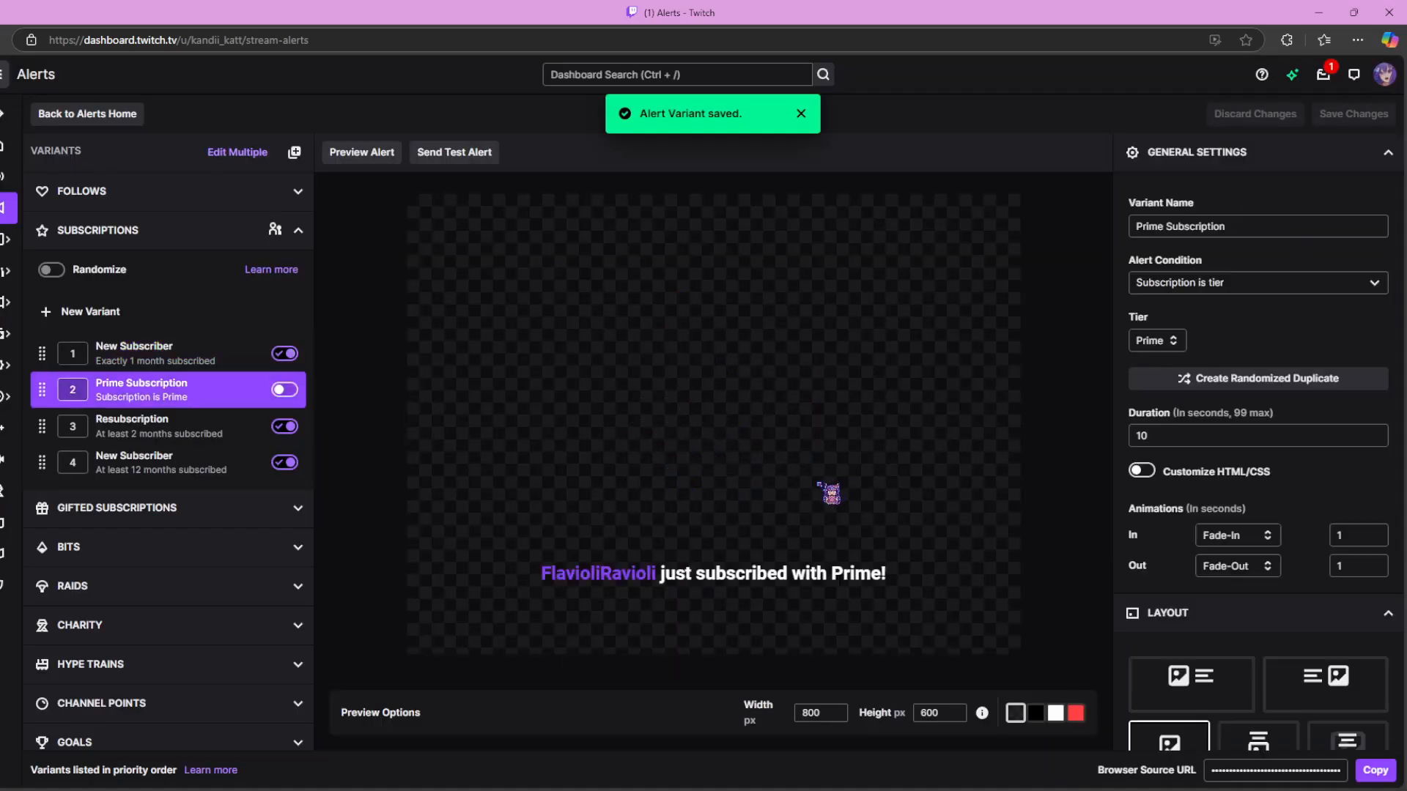
pyautogui.click(293, 391)
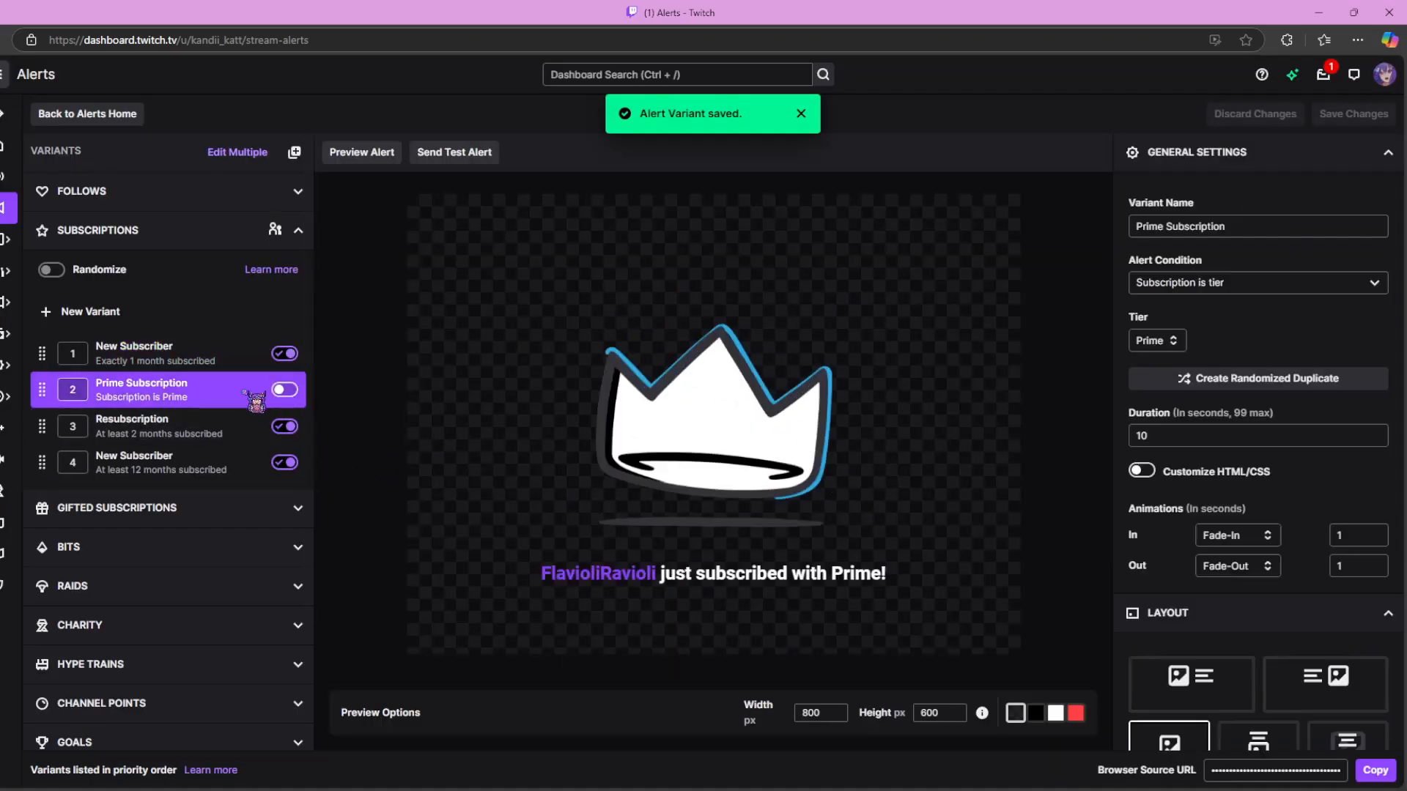
pyautogui.click(285, 390)
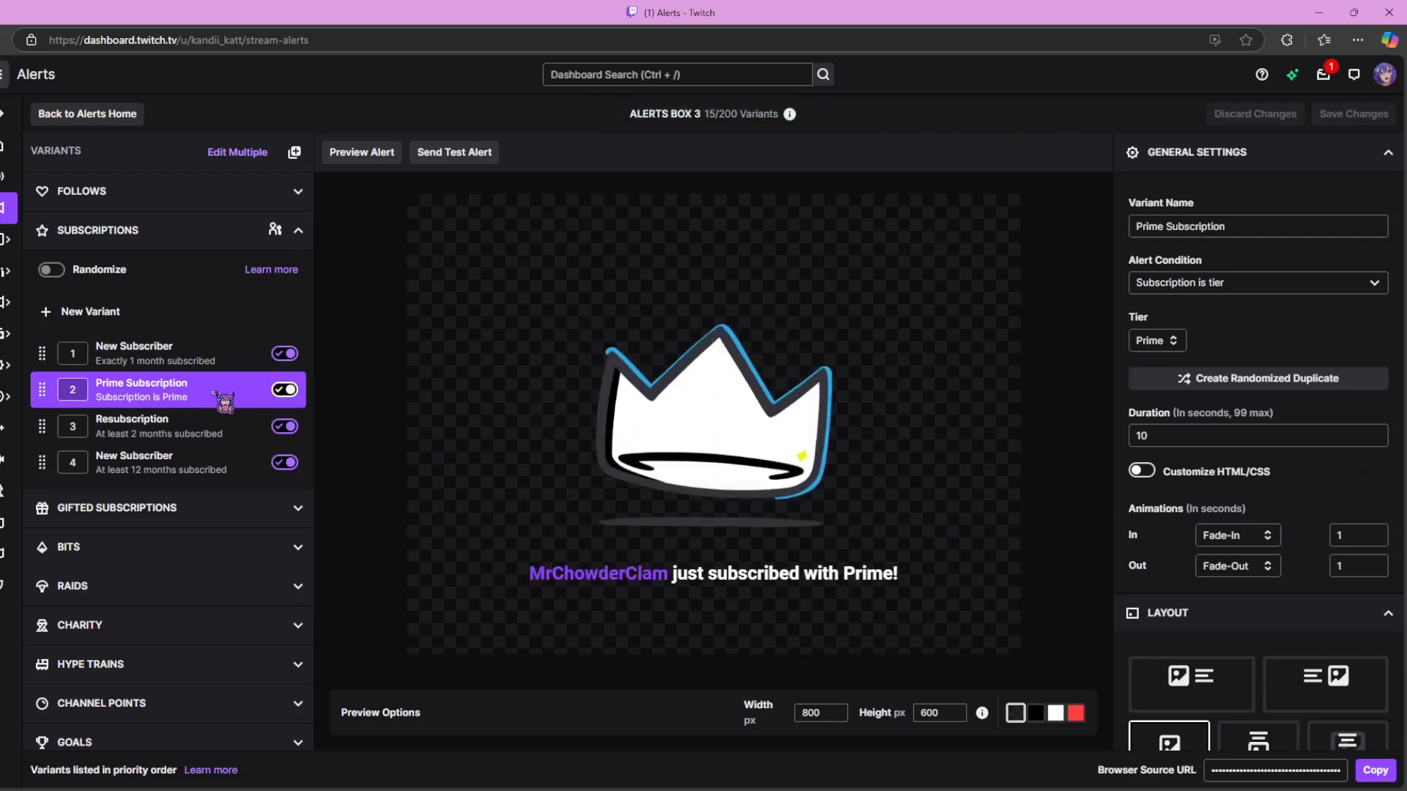
# Review the 1-month New Subscriber, Prime Subscription, Resubscription and 12-month New Subscriber variants one after another.
pyautogui.click(195, 364)
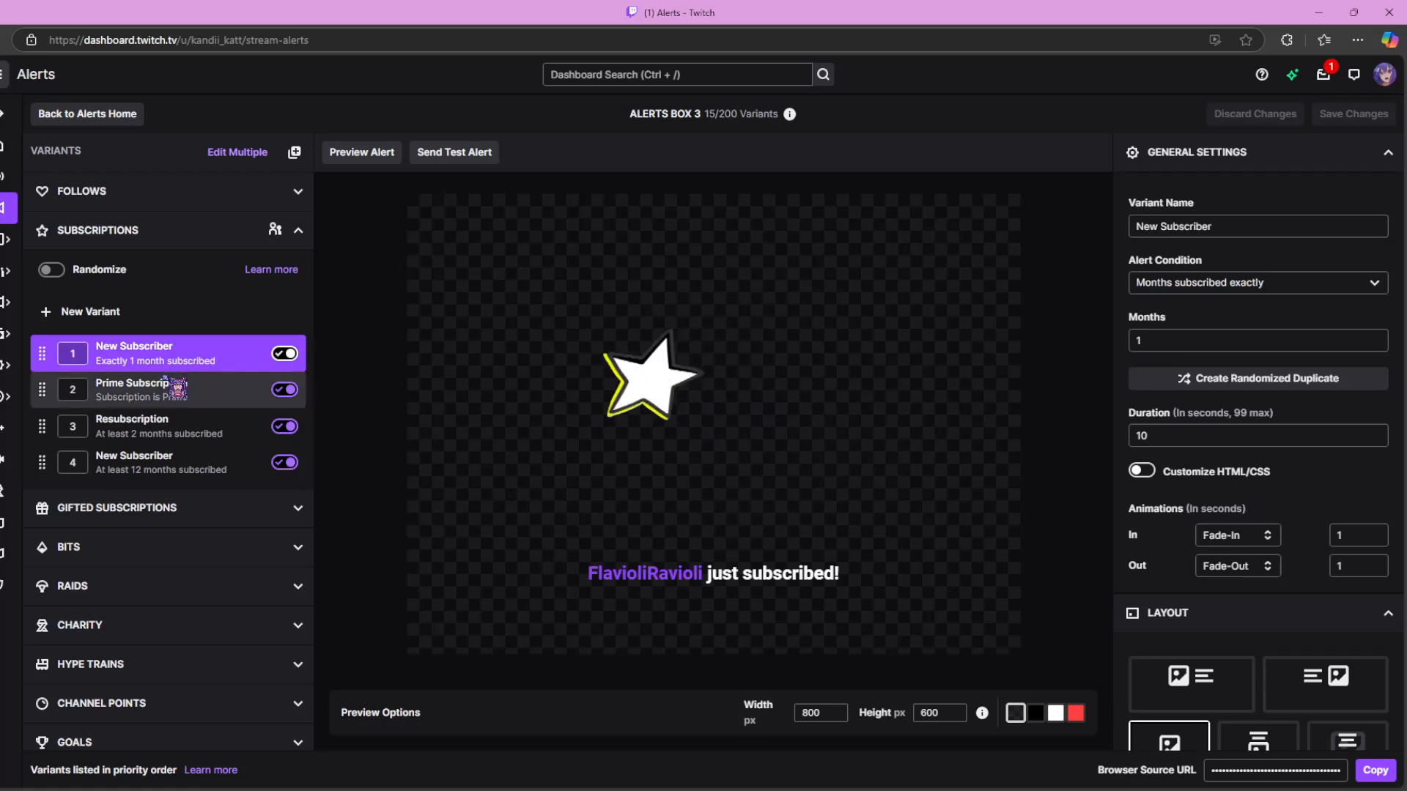
pyautogui.click(210, 404)
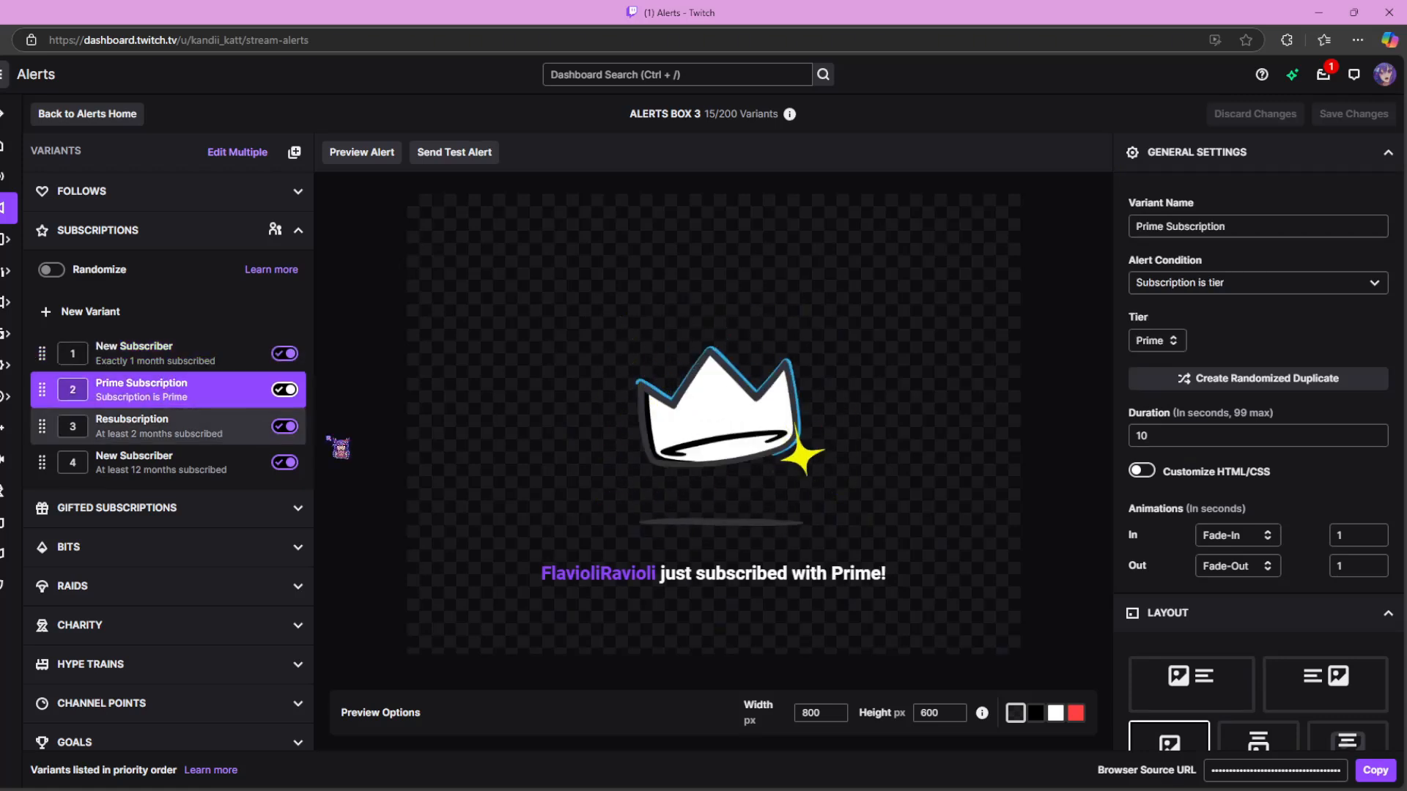
pyautogui.click(199, 428)
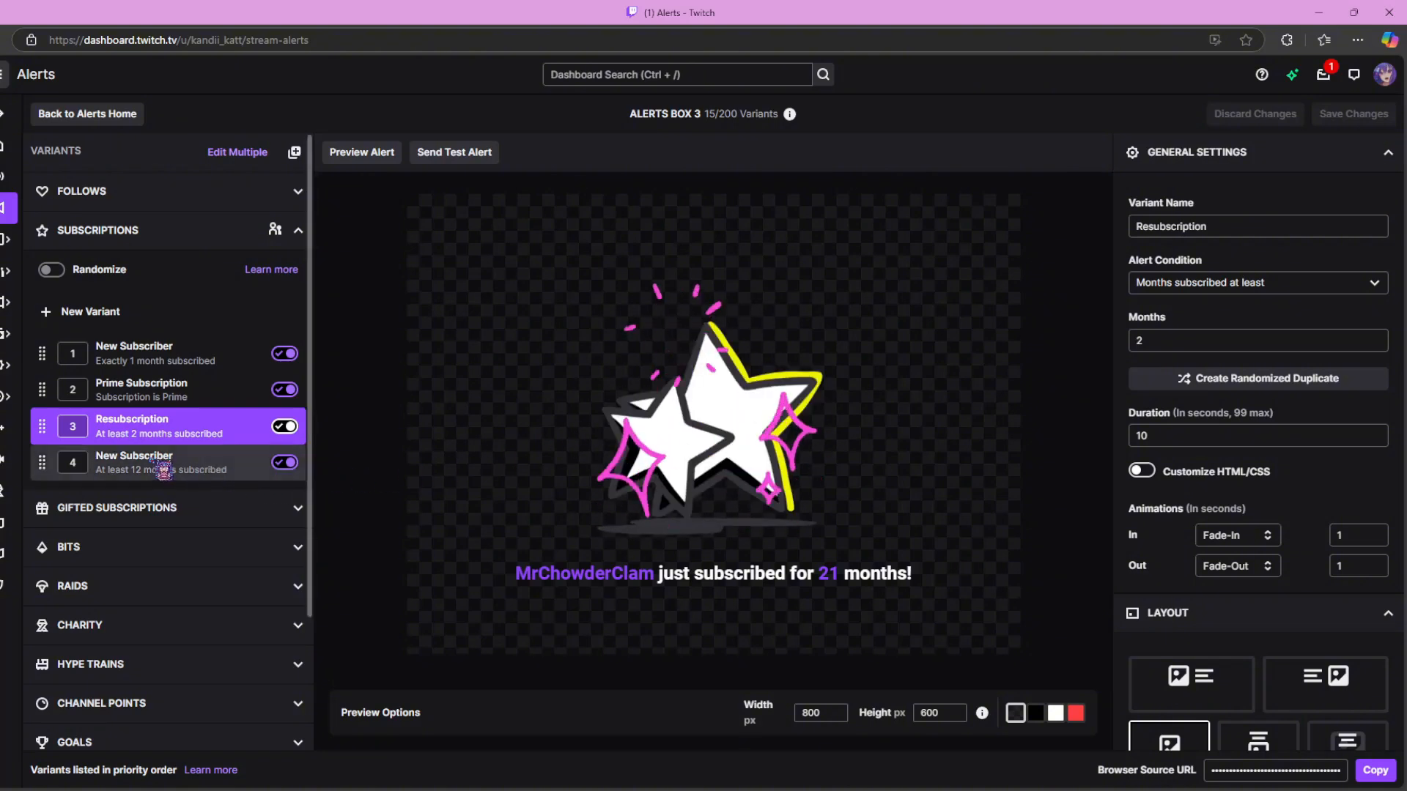
pyautogui.click(161, 469)
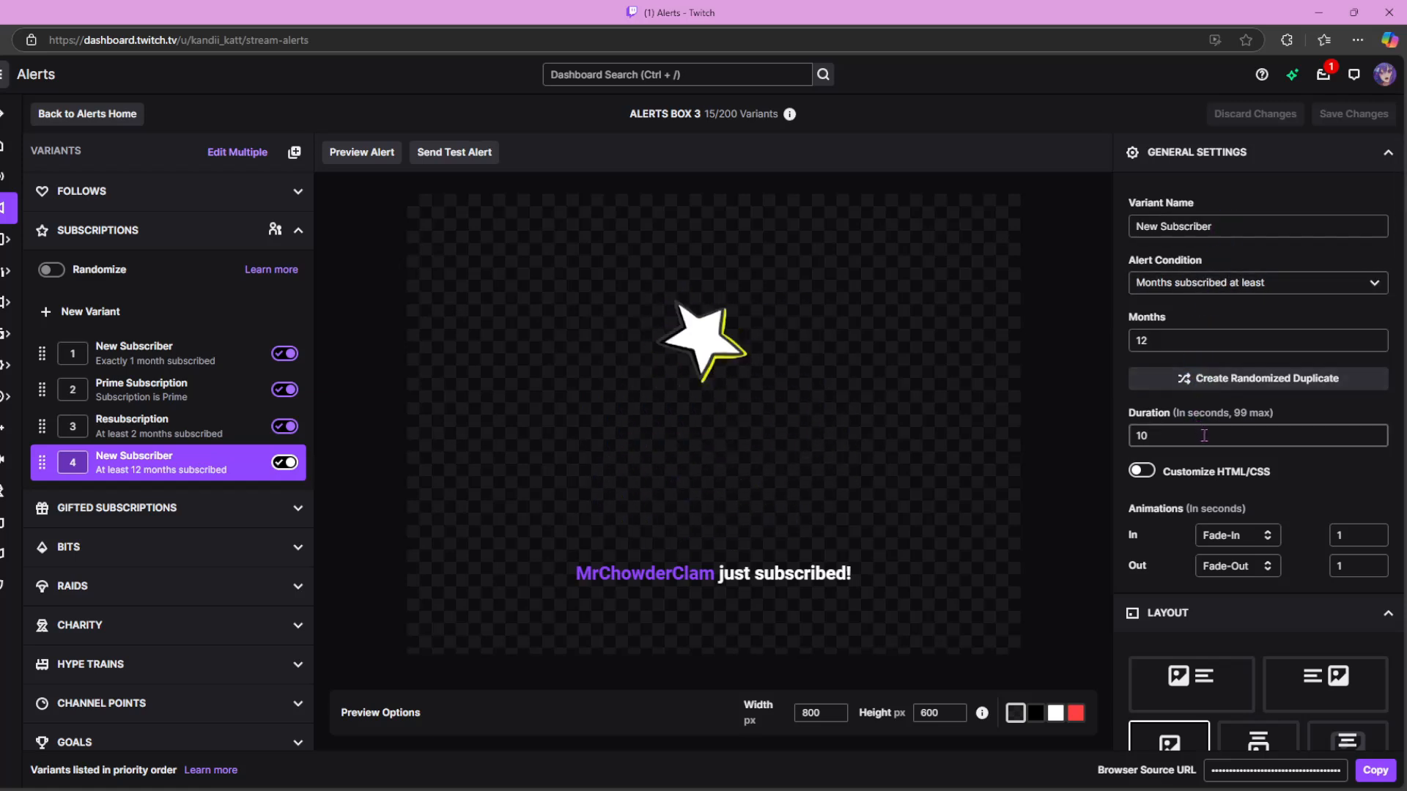
pyautogui.scroll(-2, 1203, 436)
pyautogui.scroll(-1, 145, 377)
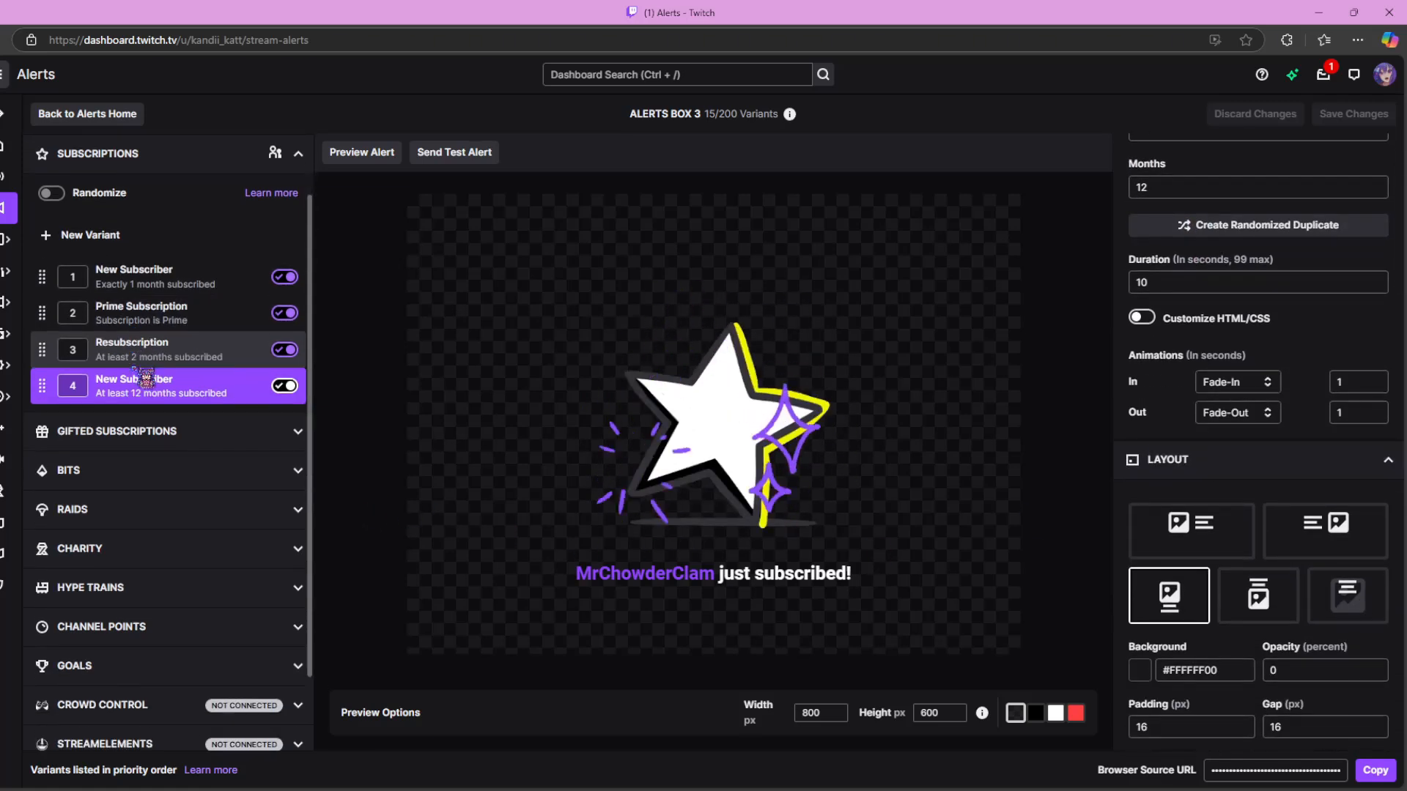
pyautogui.scroll(1, 153, 323)
# Add a new variant to Gifted Subscriptions and set its alert condition to Community gift sub exactly.
pyautogui.click(170, 230)
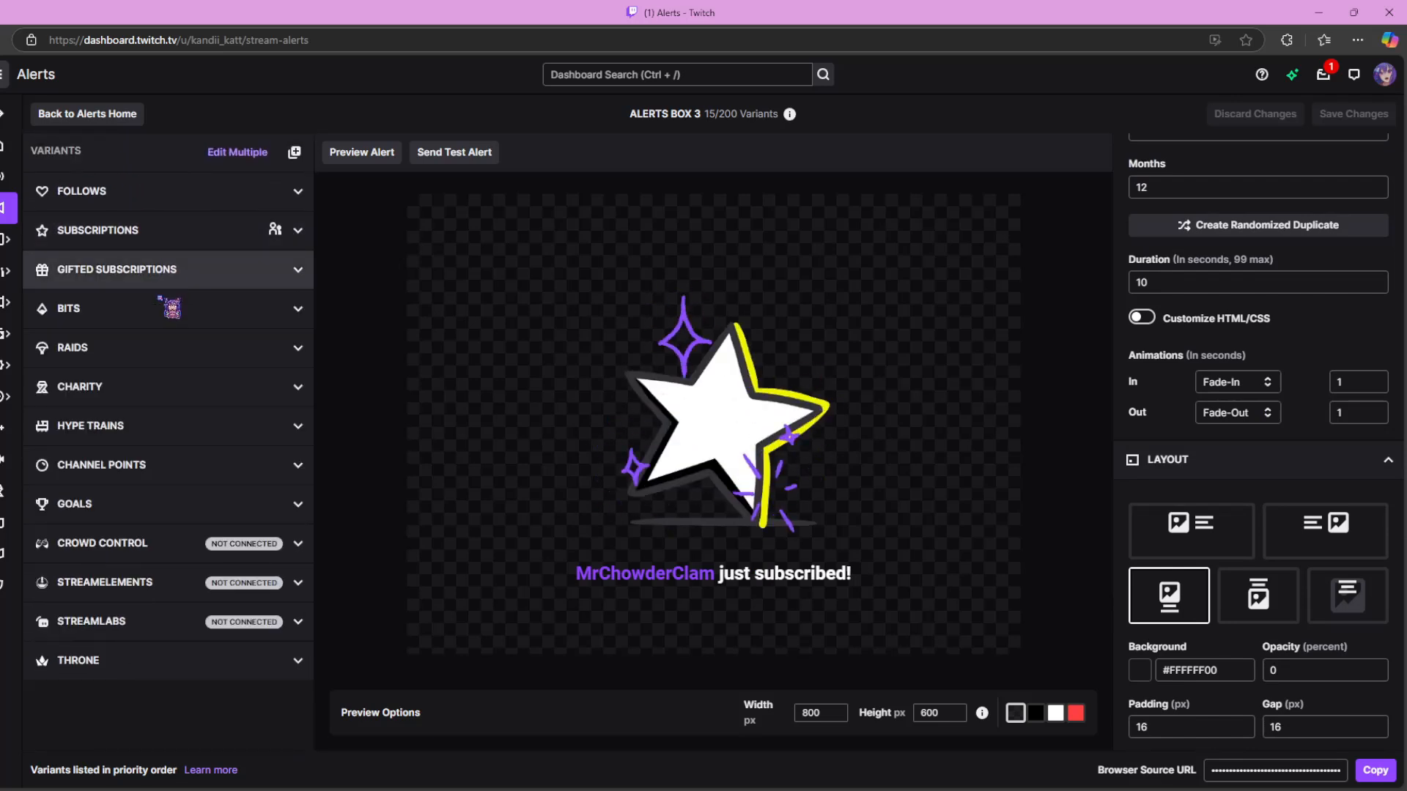
pyautogui.click(158, 283)
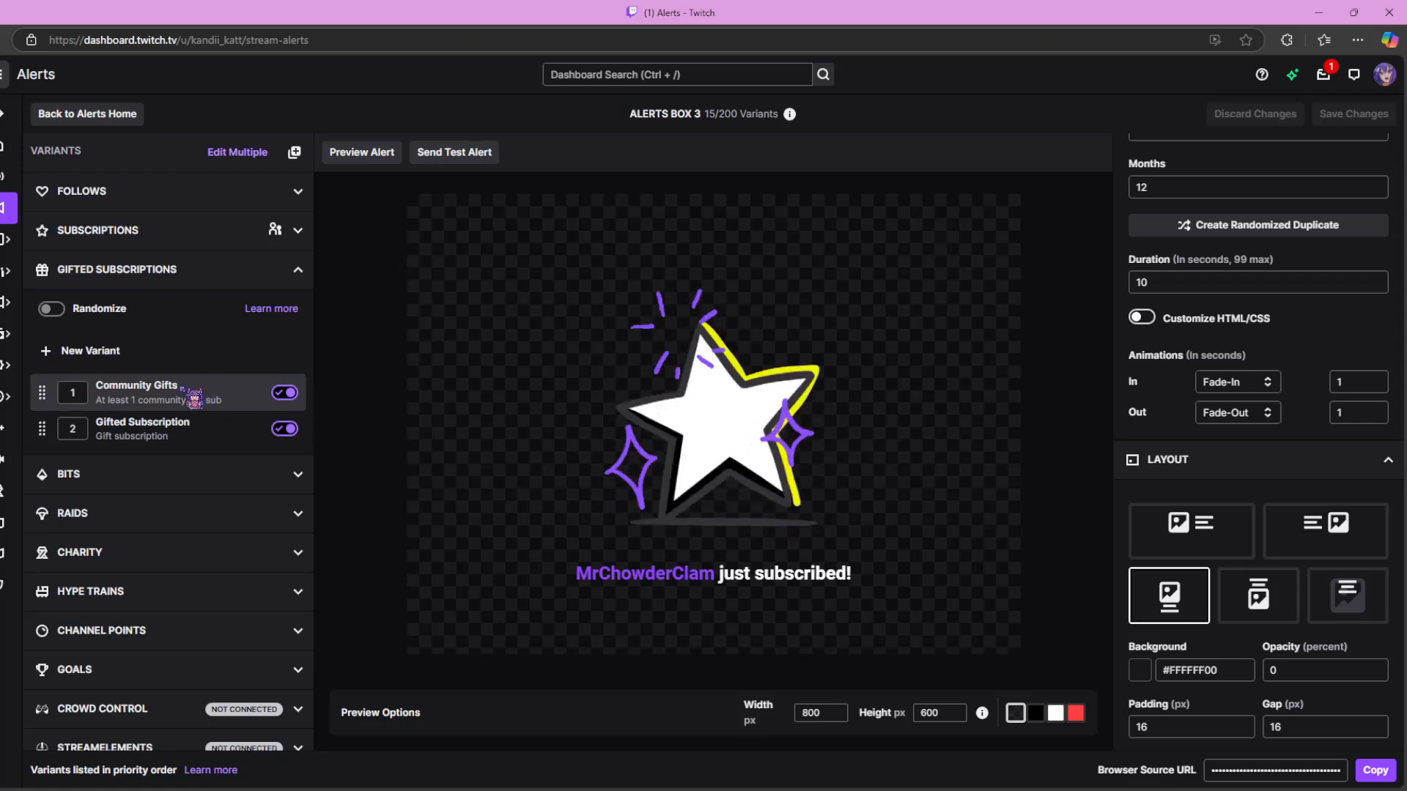
pyautogui.click(108, 354)
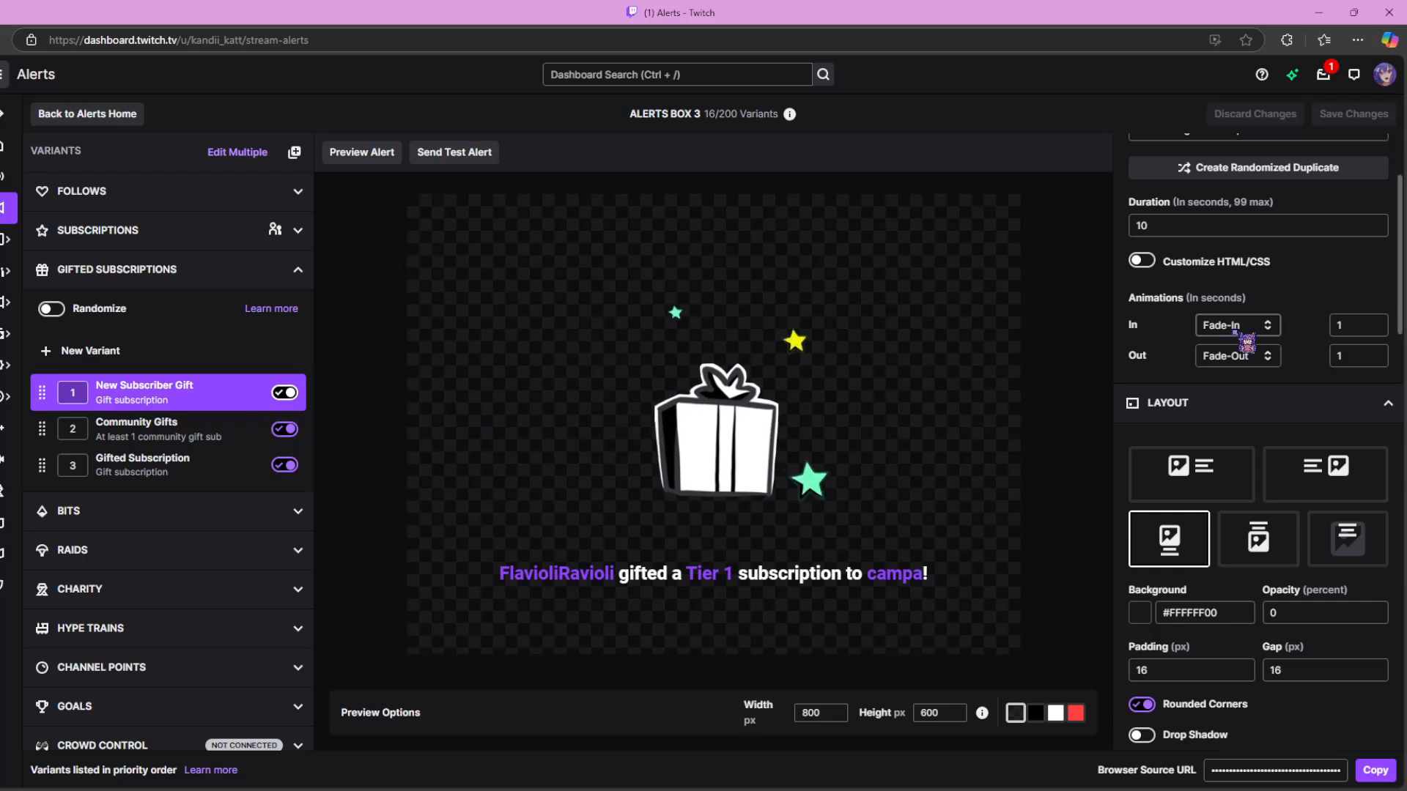
pyautogui.scroll(2, 1256, 327)
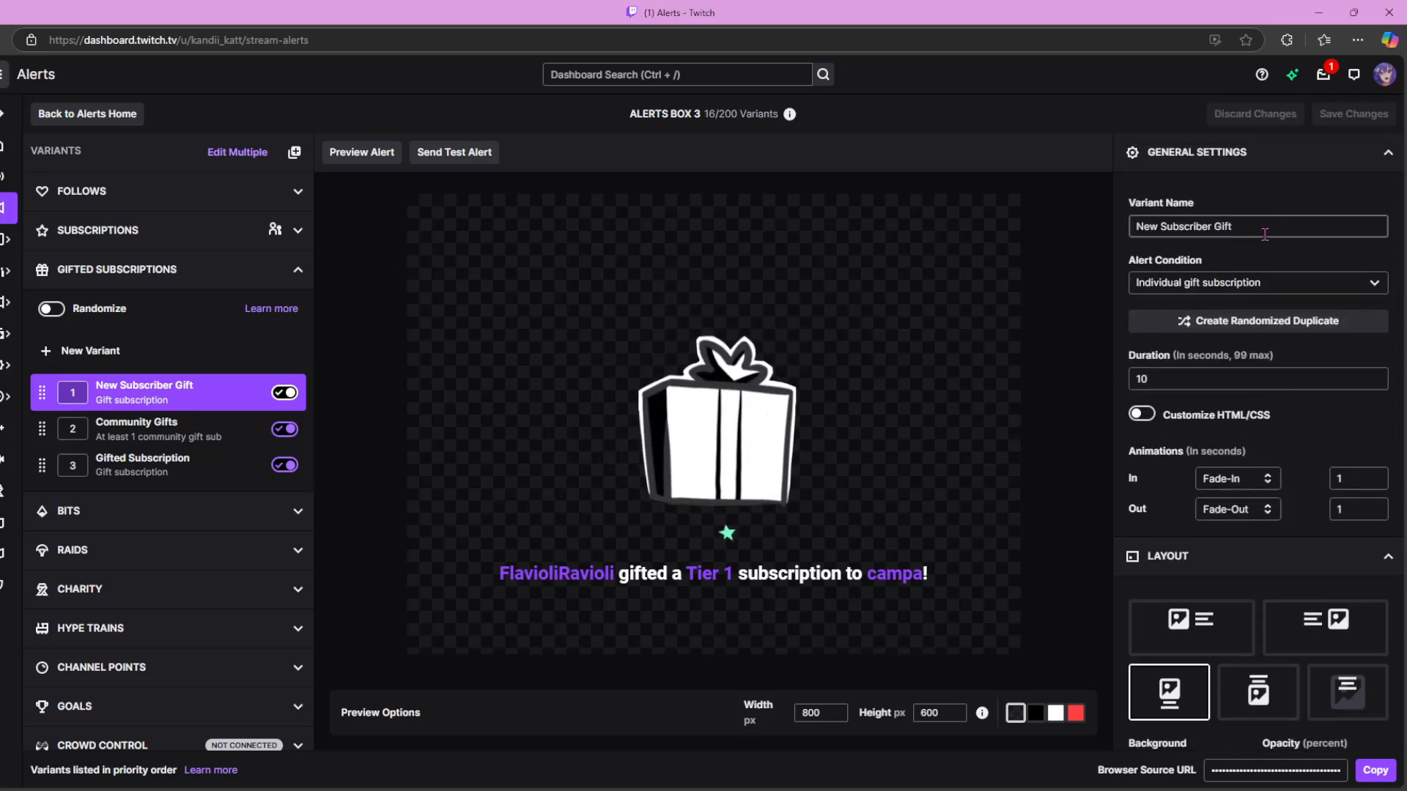
pyautogui.click(1258, 283)
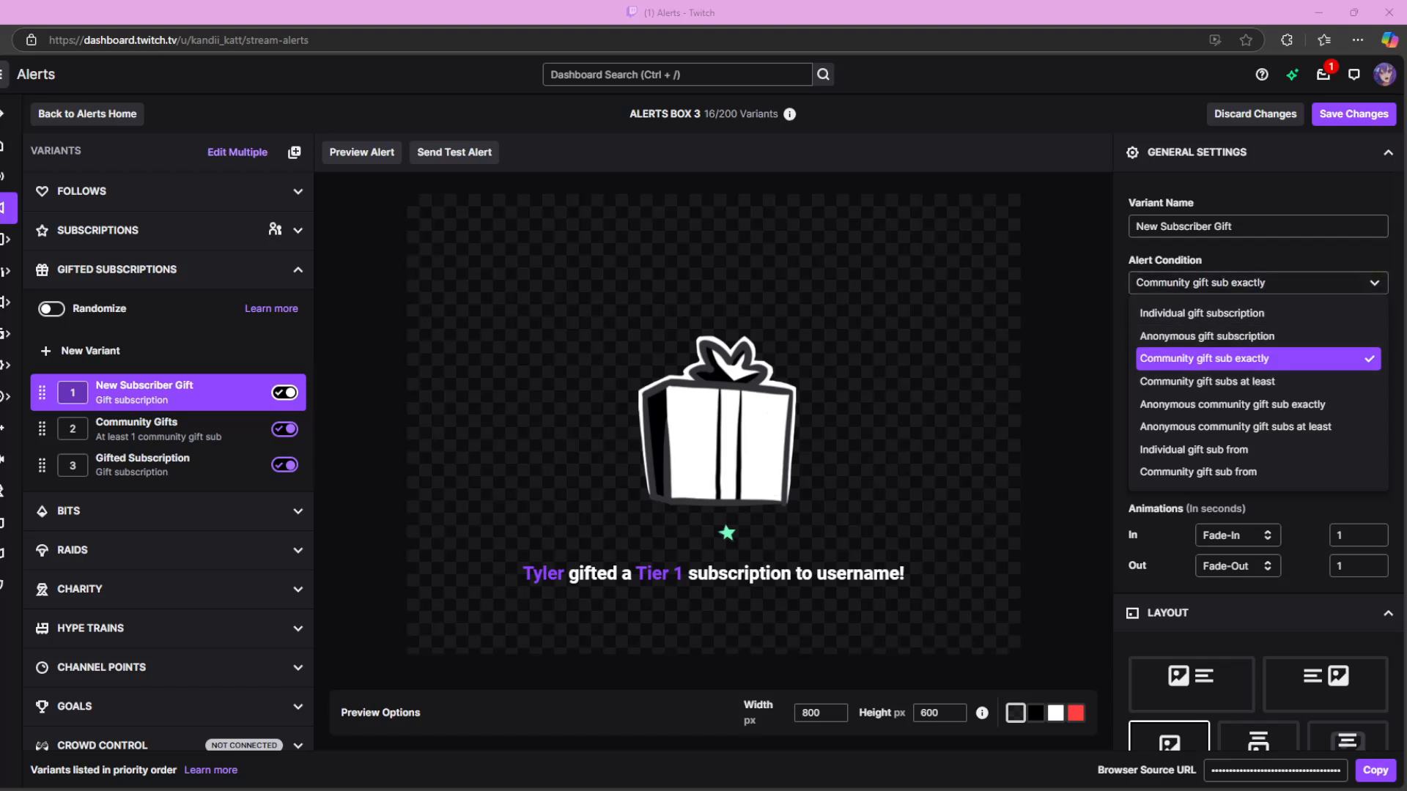
pyautogui.click(1289, 359)
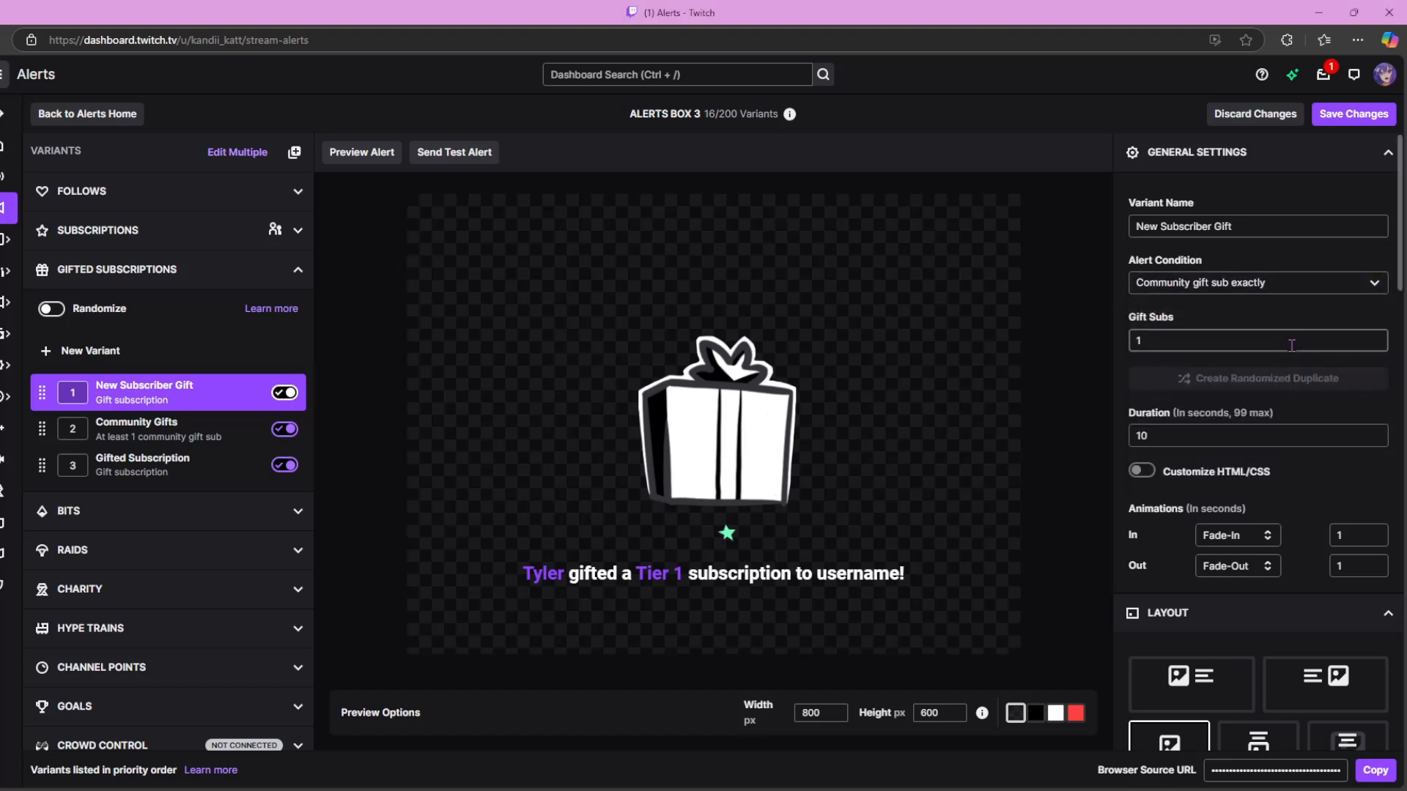
# Set the new gifted subscription variant's gift subs to 5 and check the available alert conditions.
pyautogui.click(1203, 343)
pyautogui.press('BackSpace')
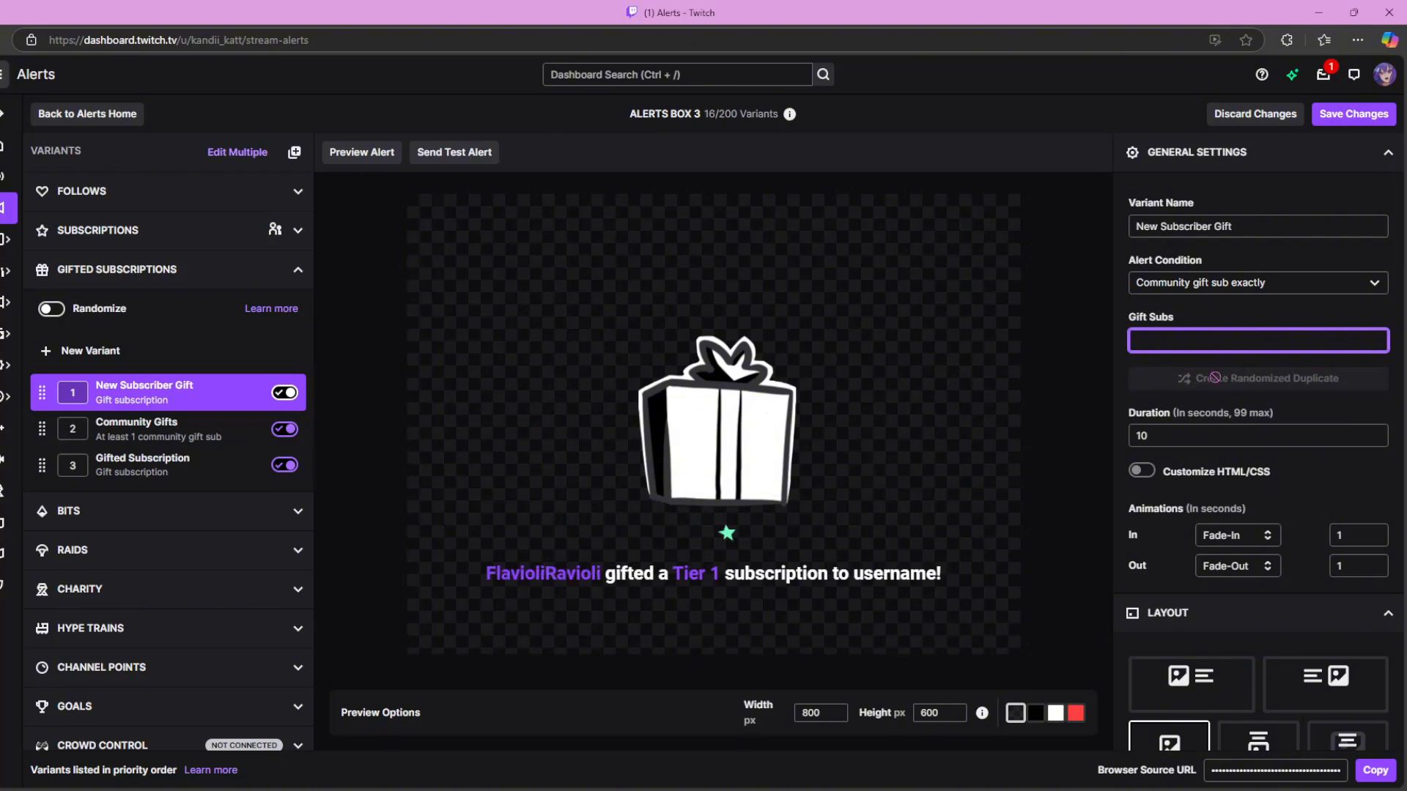
pyautogui.click(1233, 326)
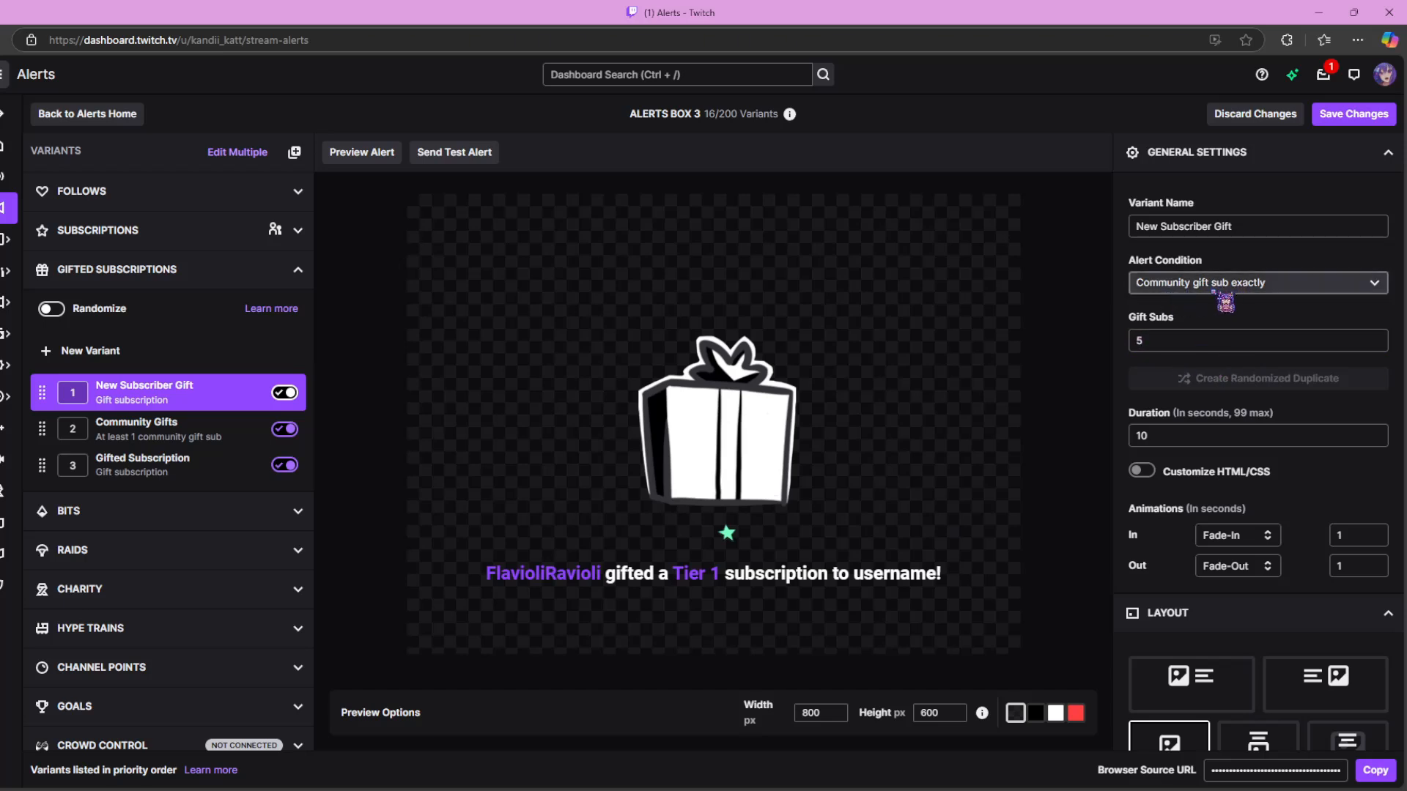
pyautogui.click(1256, 289)
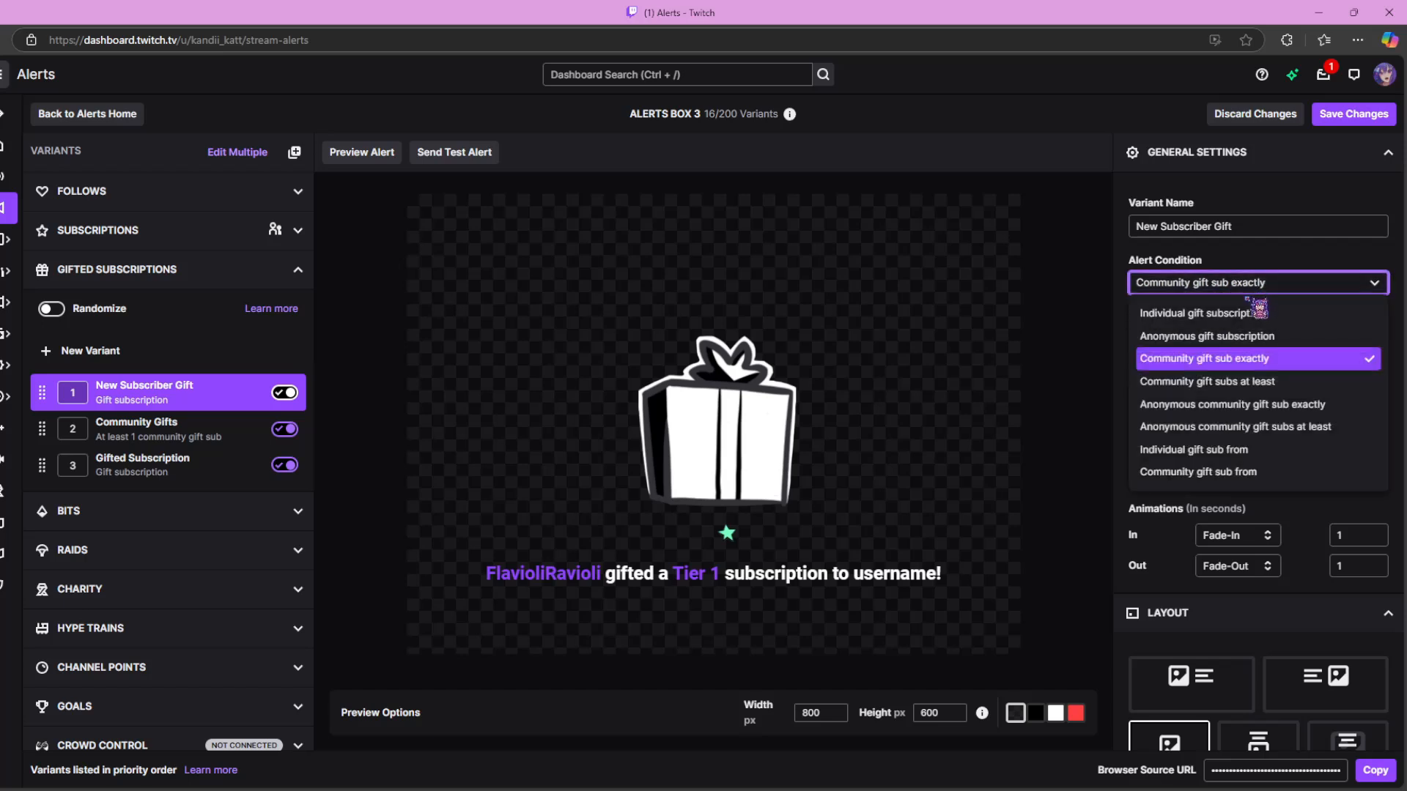
pyautogui.click(1271, 270)
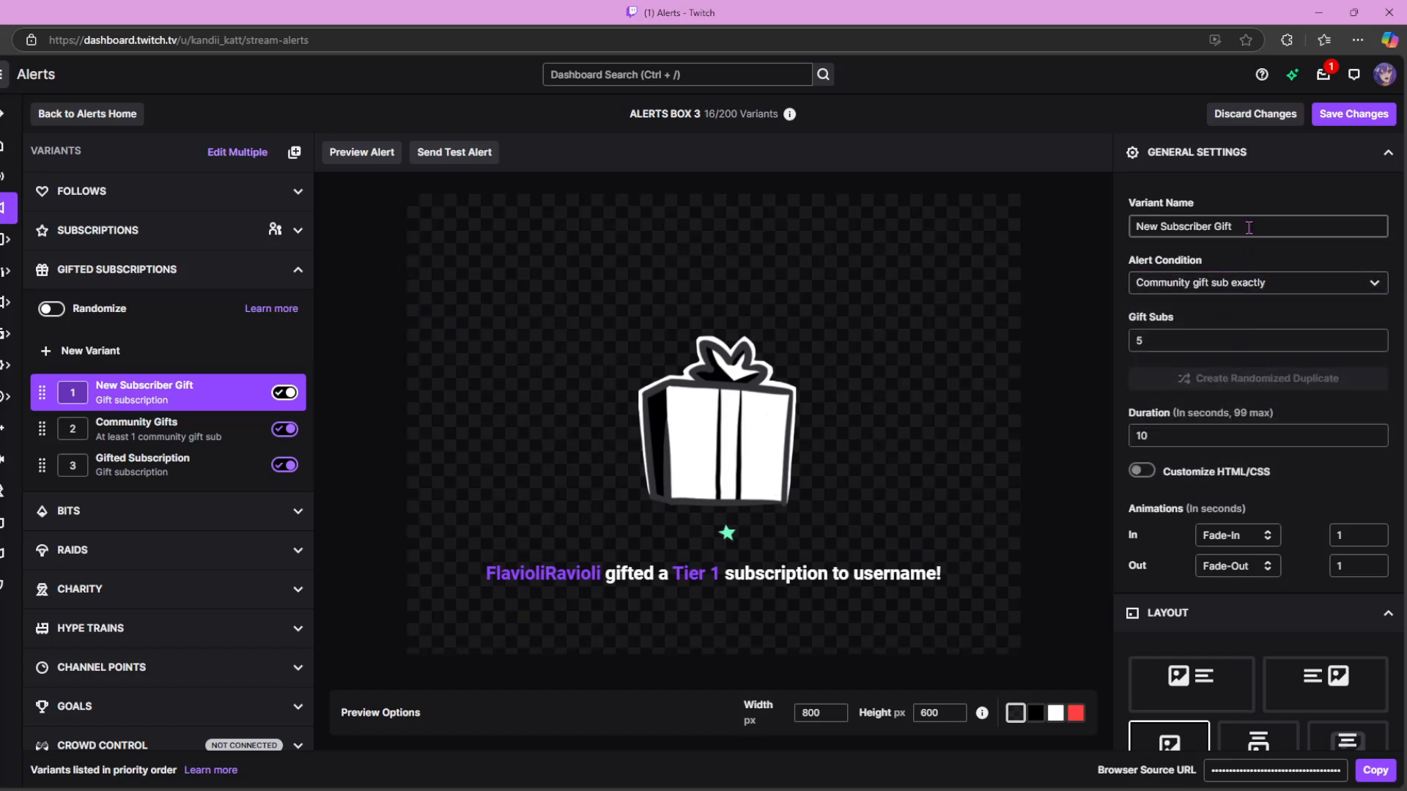
# Rename the variant to "5 Gifted Subs" and save the changes.
pyautogui.moveTo(1248, 228); pyautogui.dragTo(1156, 227)
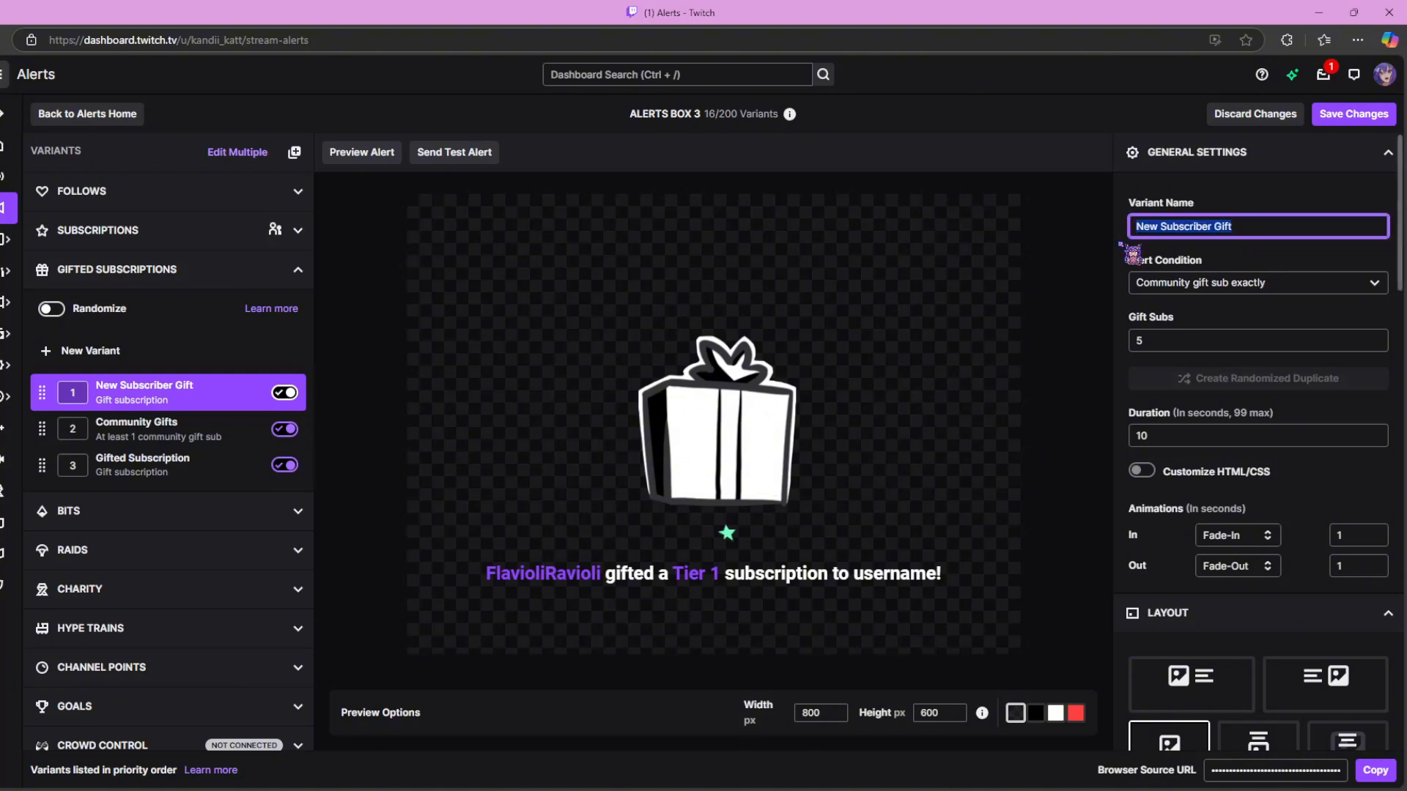
pyautogui.press('BackSpace')
pyautogui.write('5 Gifted Subs')
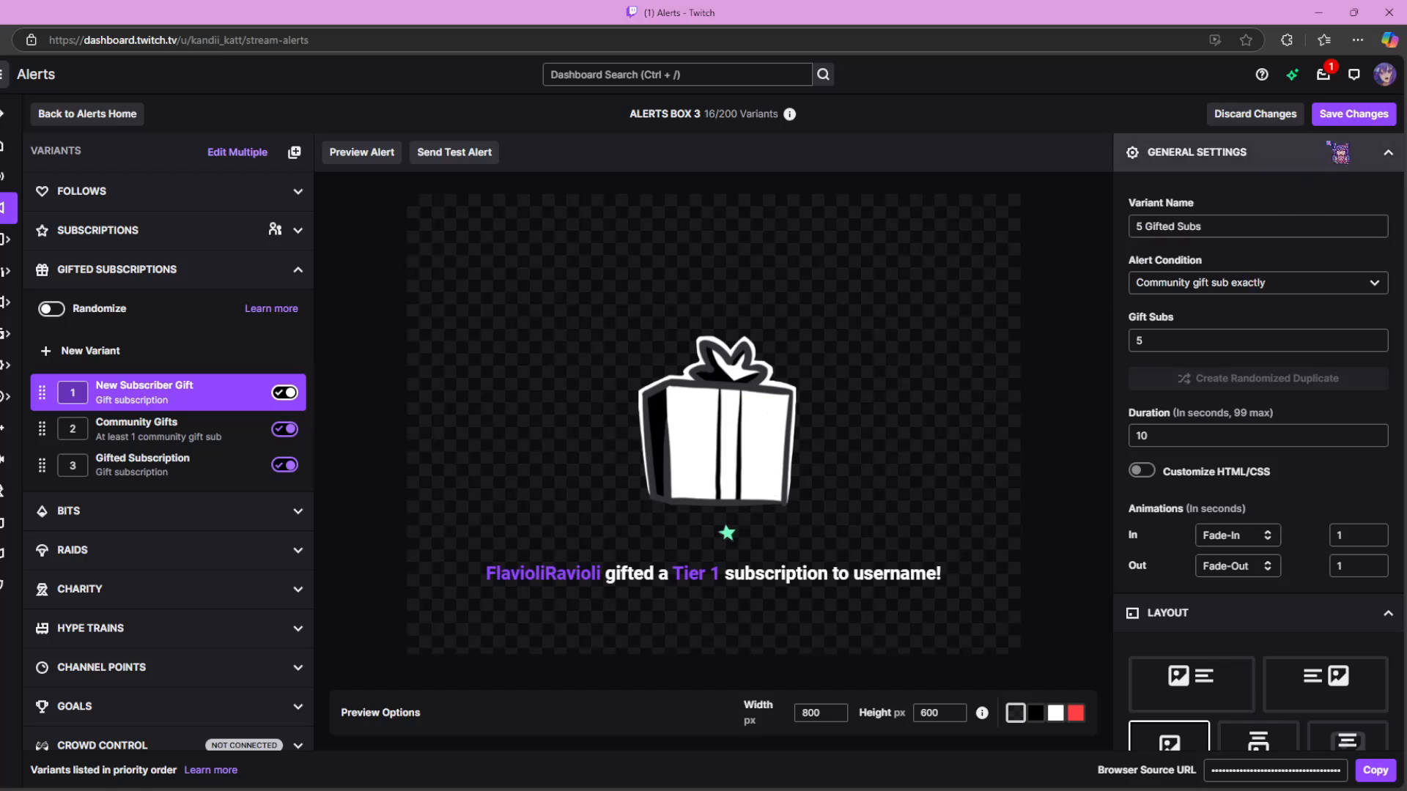
pyautogui.click(1353, 114)
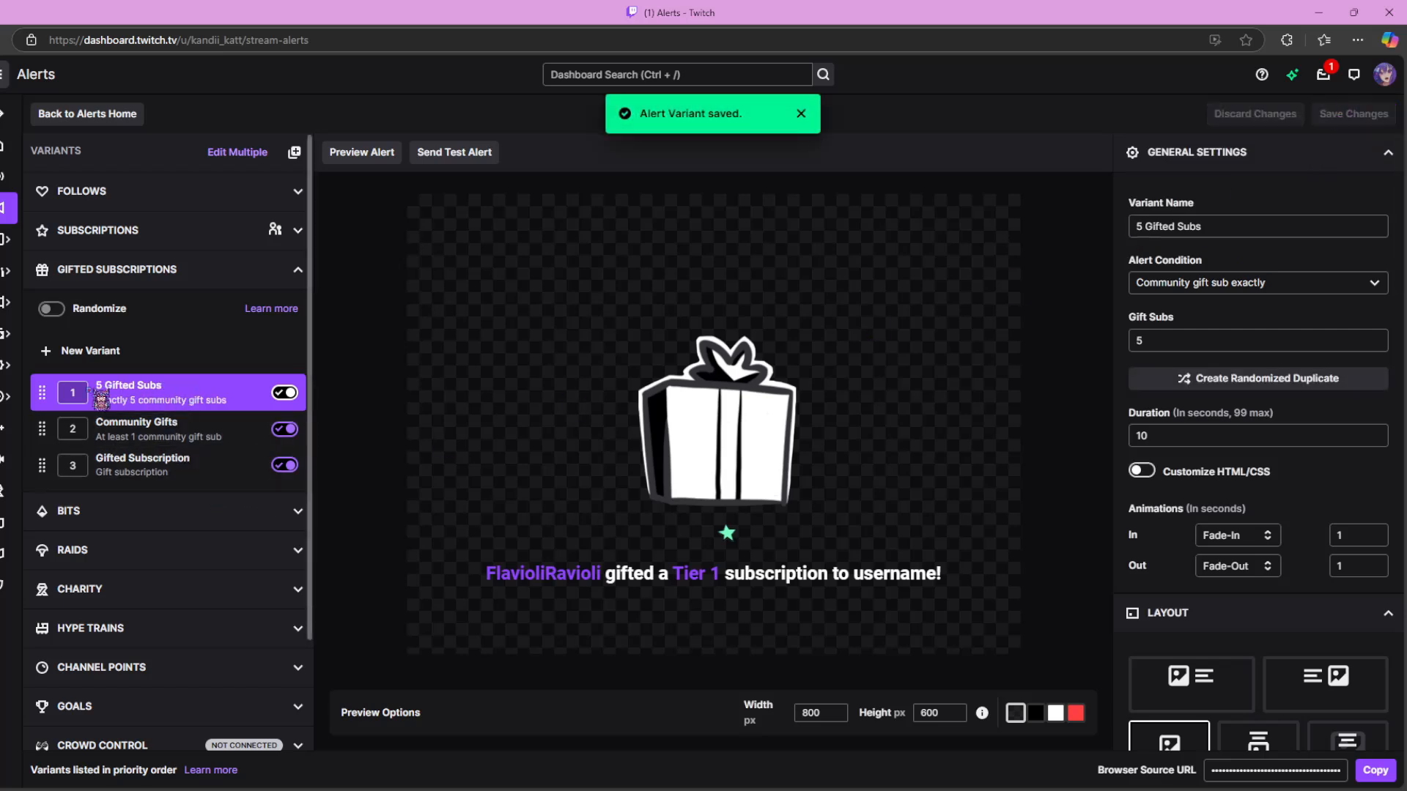
# Move the 5 Gifted Subs variant to the end of the Gifted Subscriptions list and look over its general settings.
pyautogui.moveTo(55, 401); pyautogui.dragTo(43, 477)
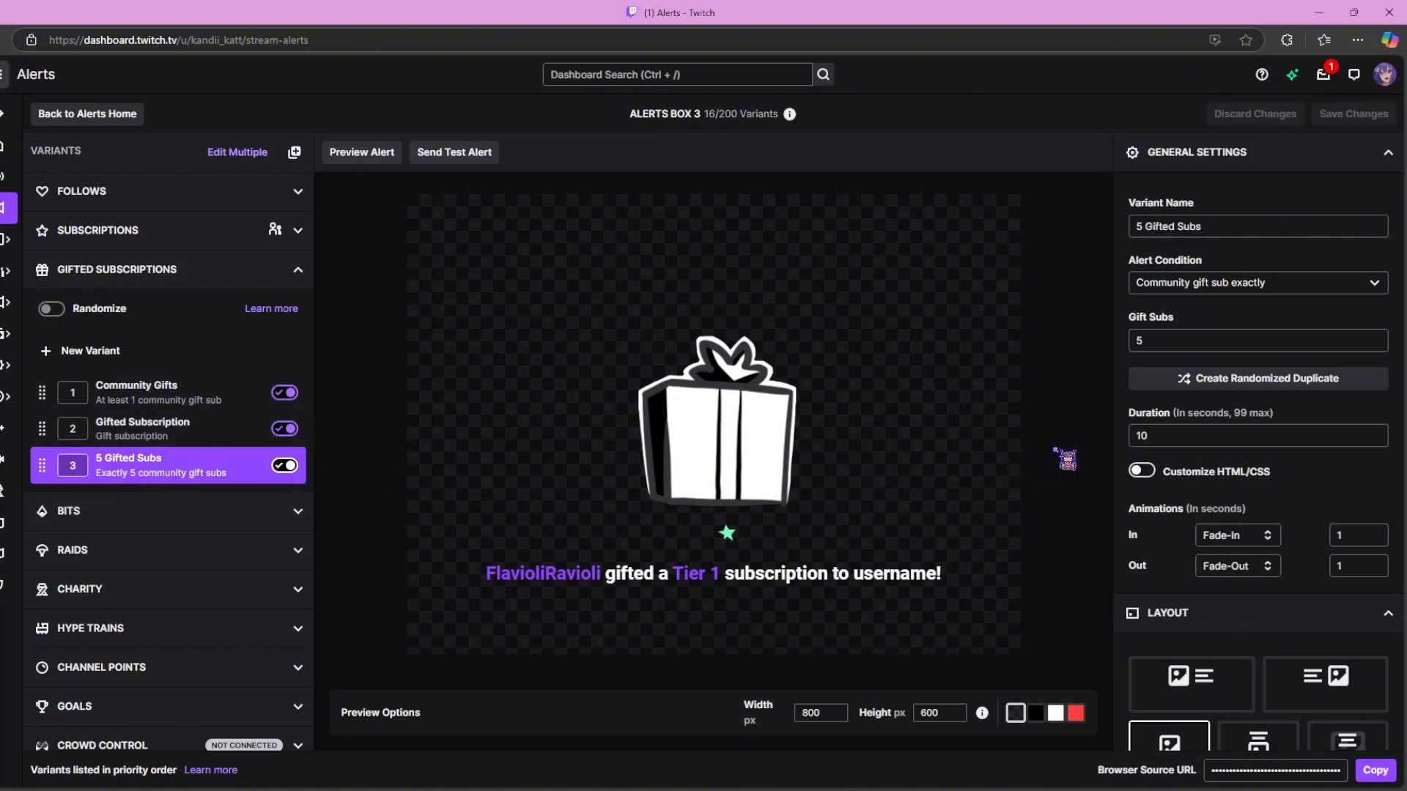
pyautogui.scroll(-1, 1245, 425)
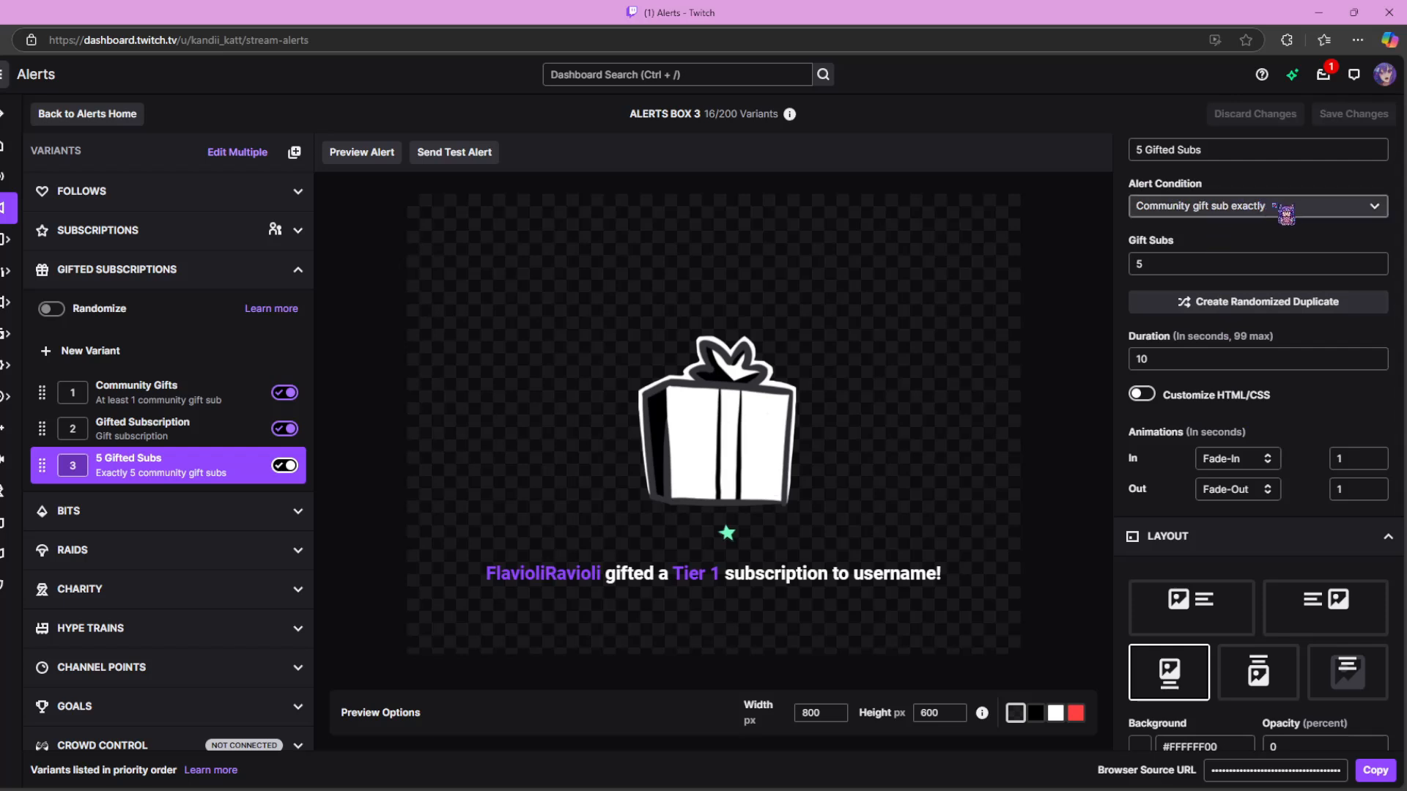
pyautogui.scroll(-1, 1273, 205)
pyautogui.scroll(1, 1273, 205)
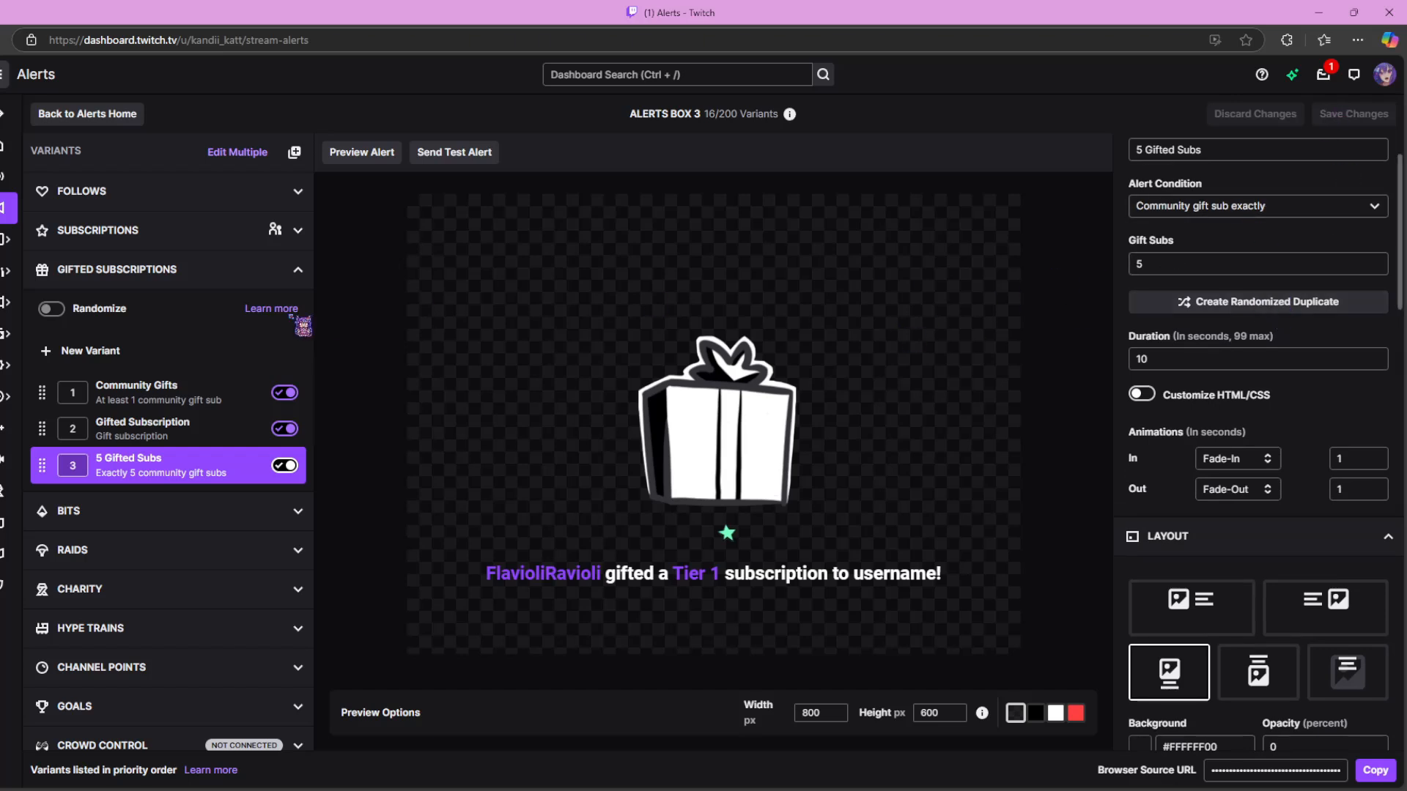
# Add another gifted subscription variant with the condition Community gift sub exactly and gift subs set to 10.
pyautogui.click(131, 354)
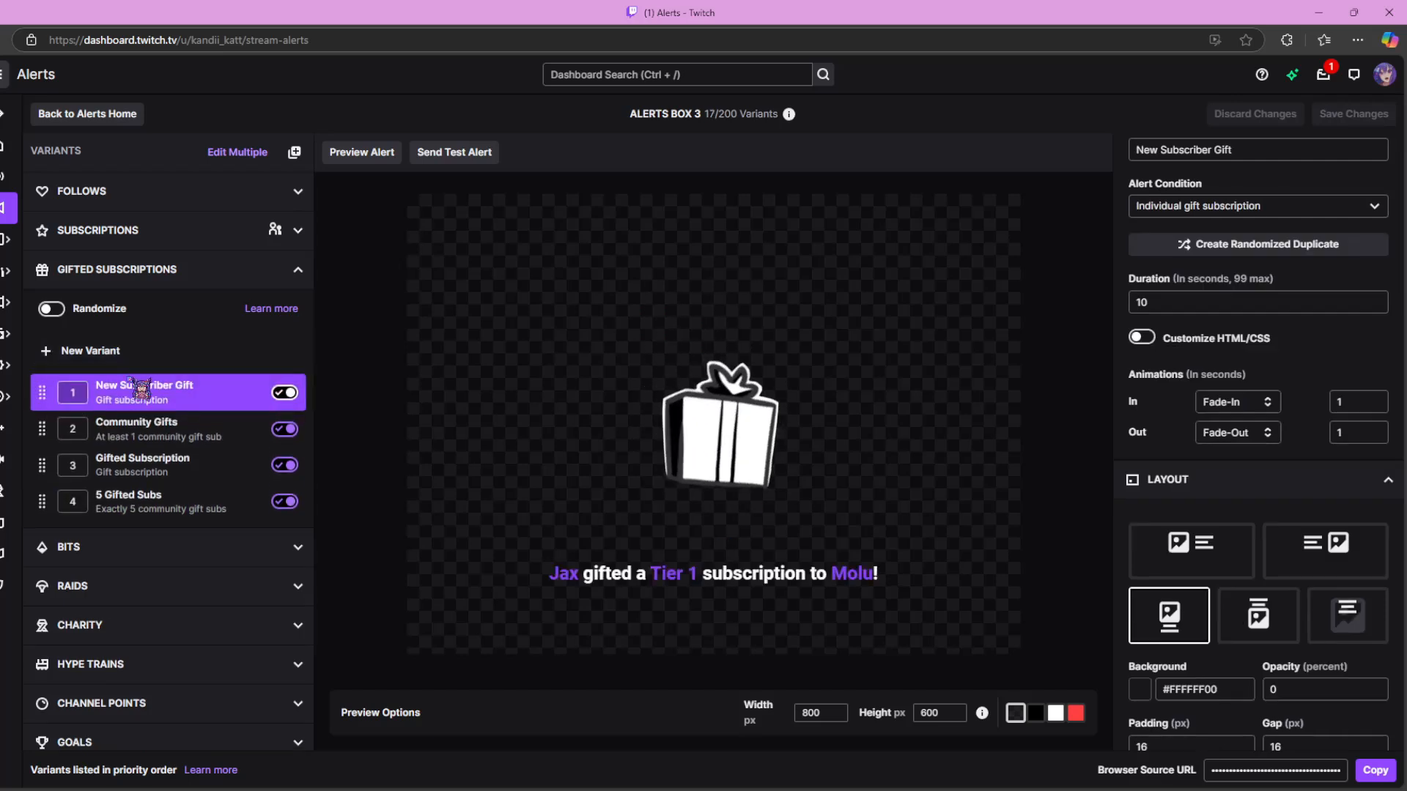
pyautogui.click(1247, 208)
pyautogui.click(1257, 213)
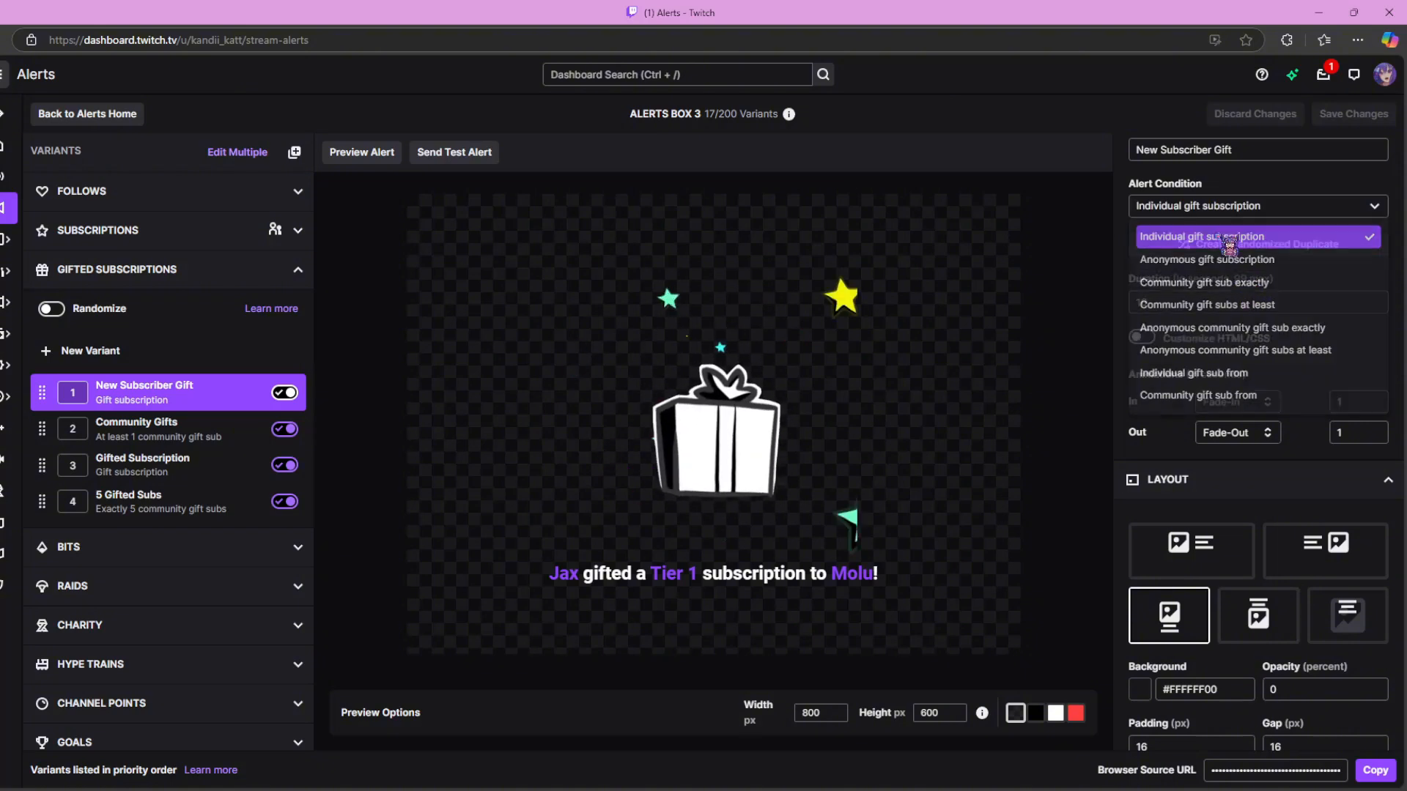
pyautogui.click(1265, 240)
pyautogui.click(1253, 214)
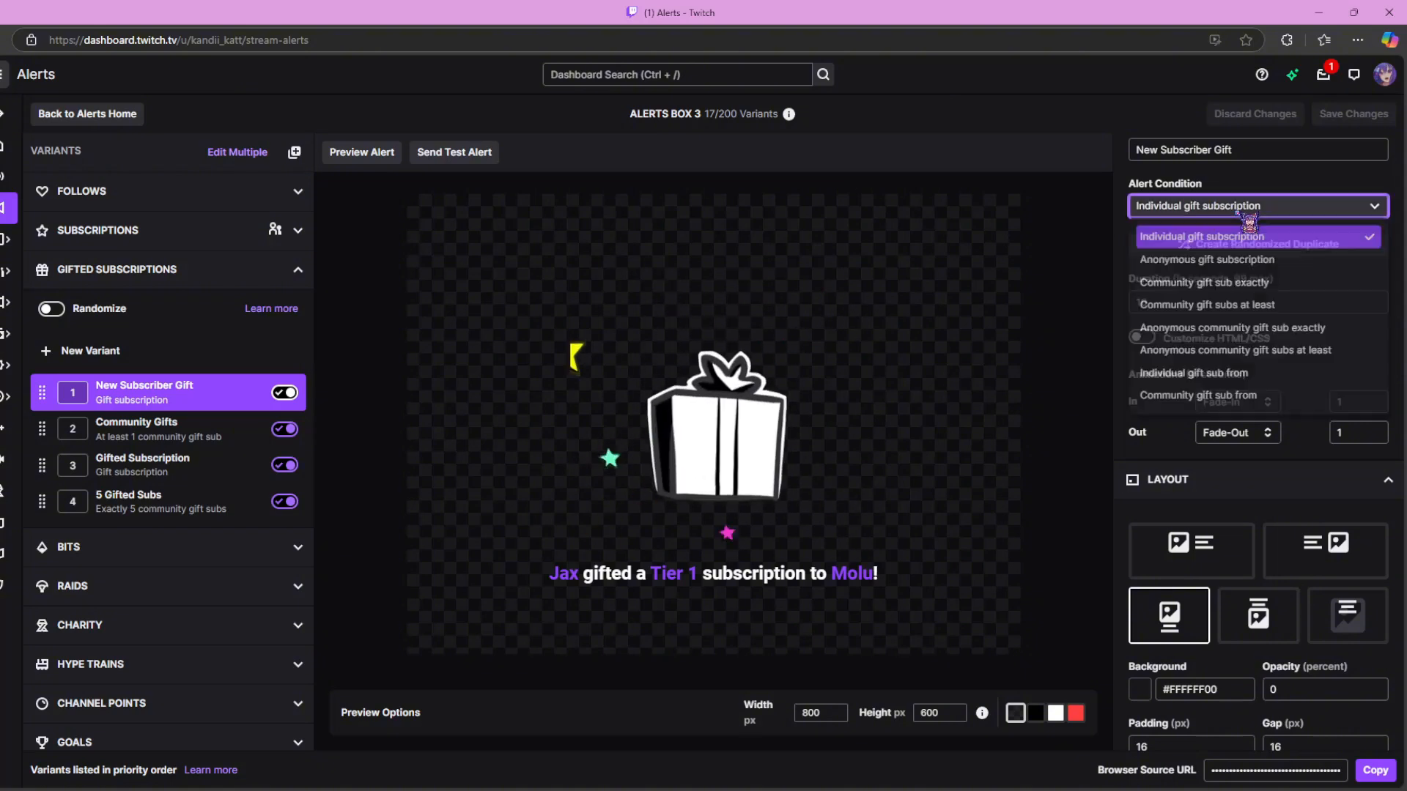
pyautogui.click(1216, 287)
pyautogui.click(1195, 266)
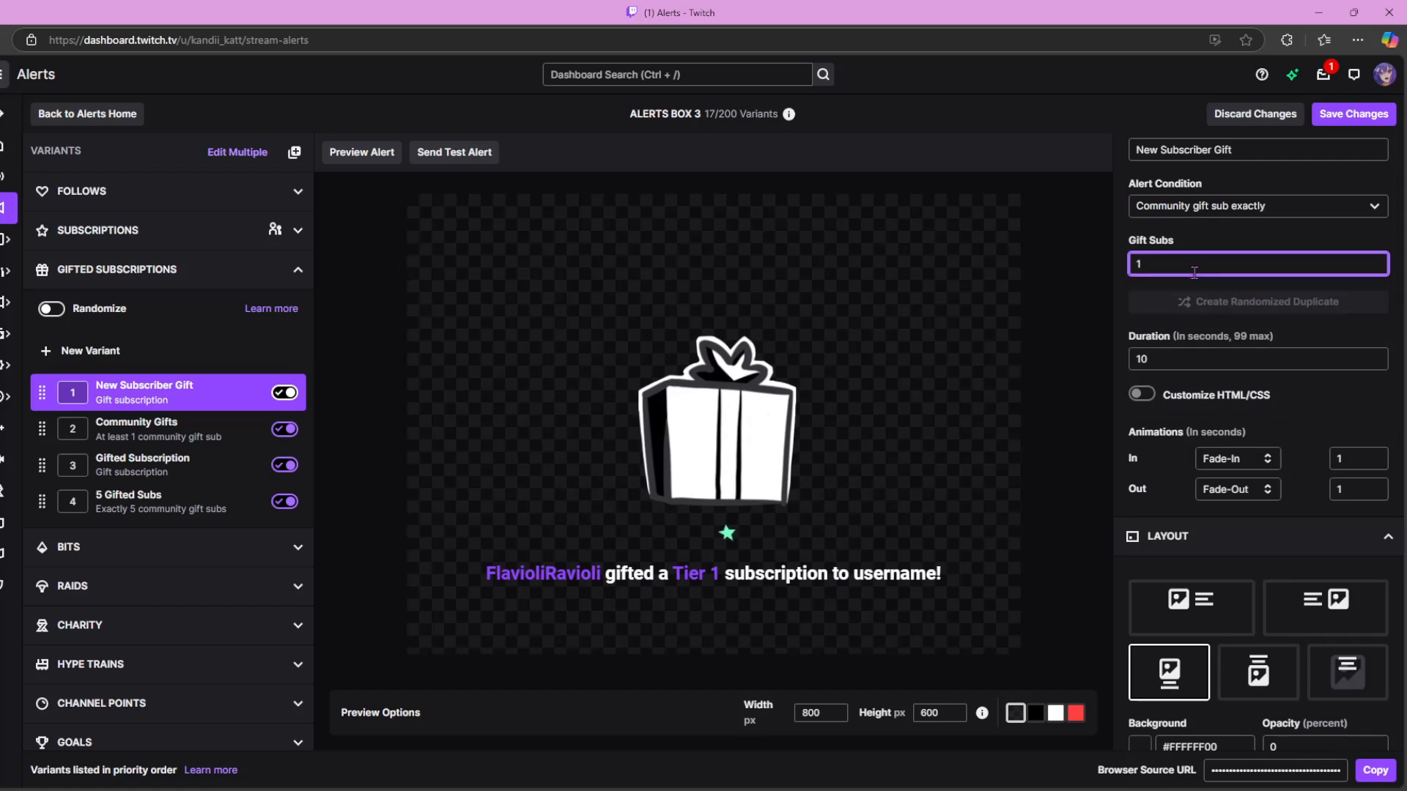
pyautogui.press('BackSpace')
pyautogui.write('10')
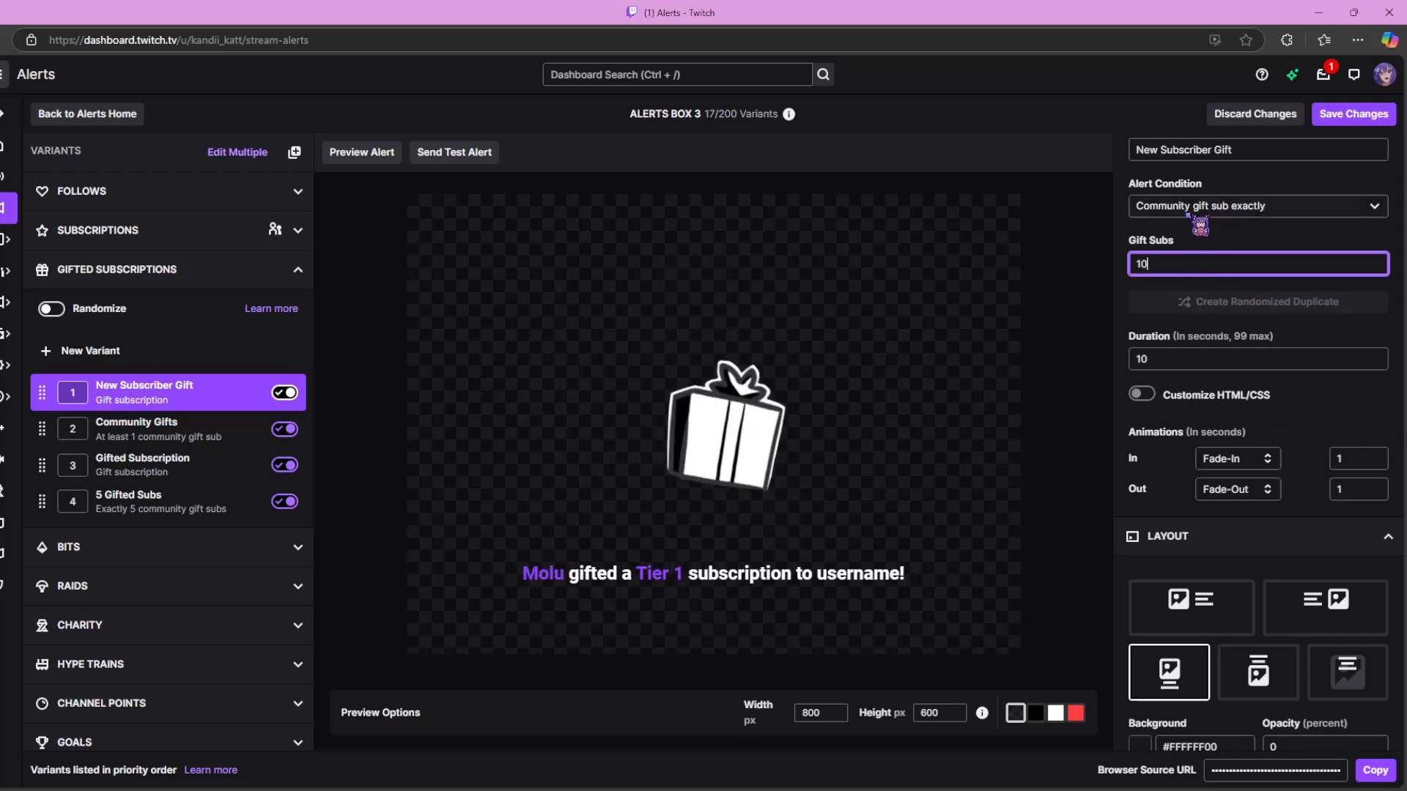
# Save the variant under the name "10 gifted" and place it last among the gifted subscription variants.
pyautogui.hotkey('shift', 'Tab')
pyautogui.hotkey('shift', 'Tab')
pyautogui.scroll(1, 1129, 168)
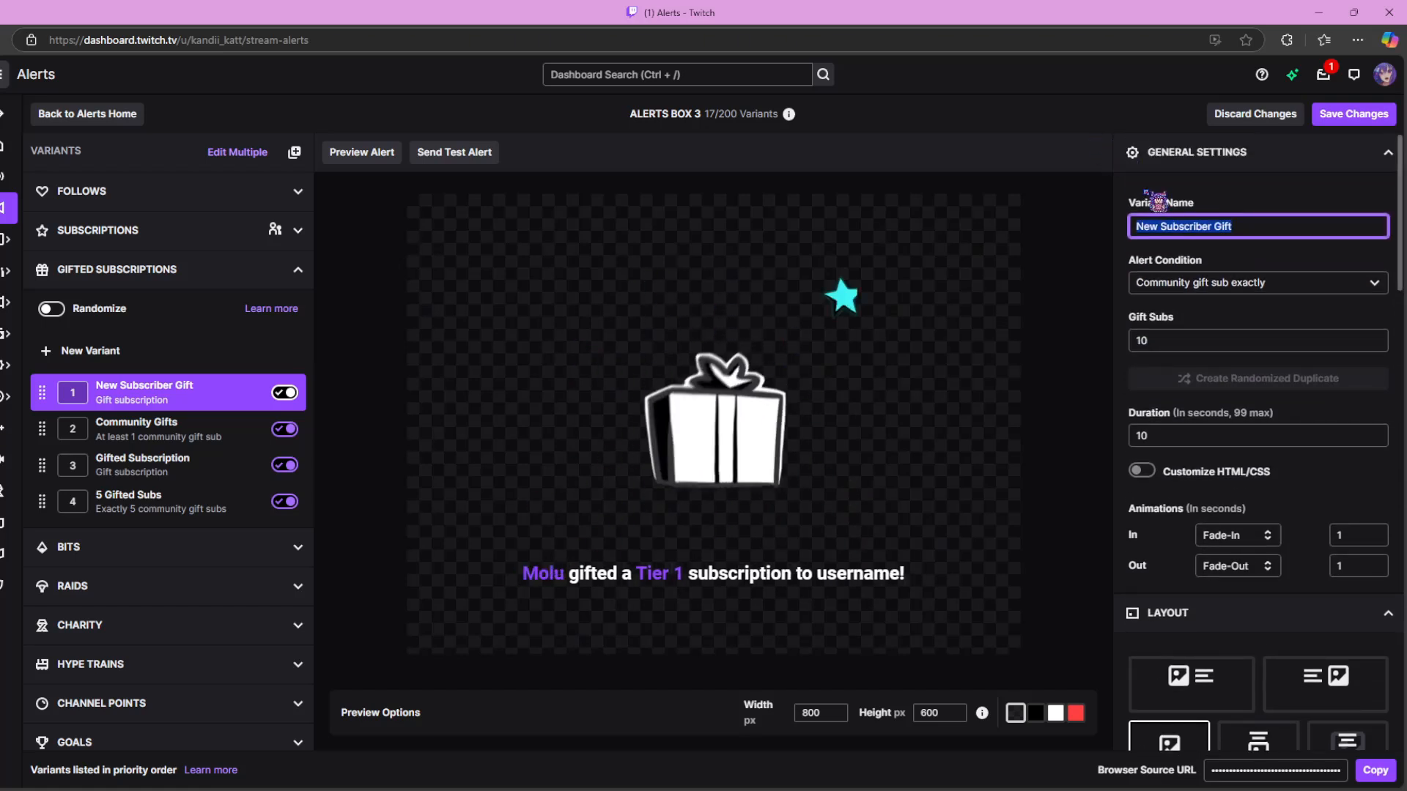
pyautogui.press('BackSpace')
pyautogui.write('10 gifted')
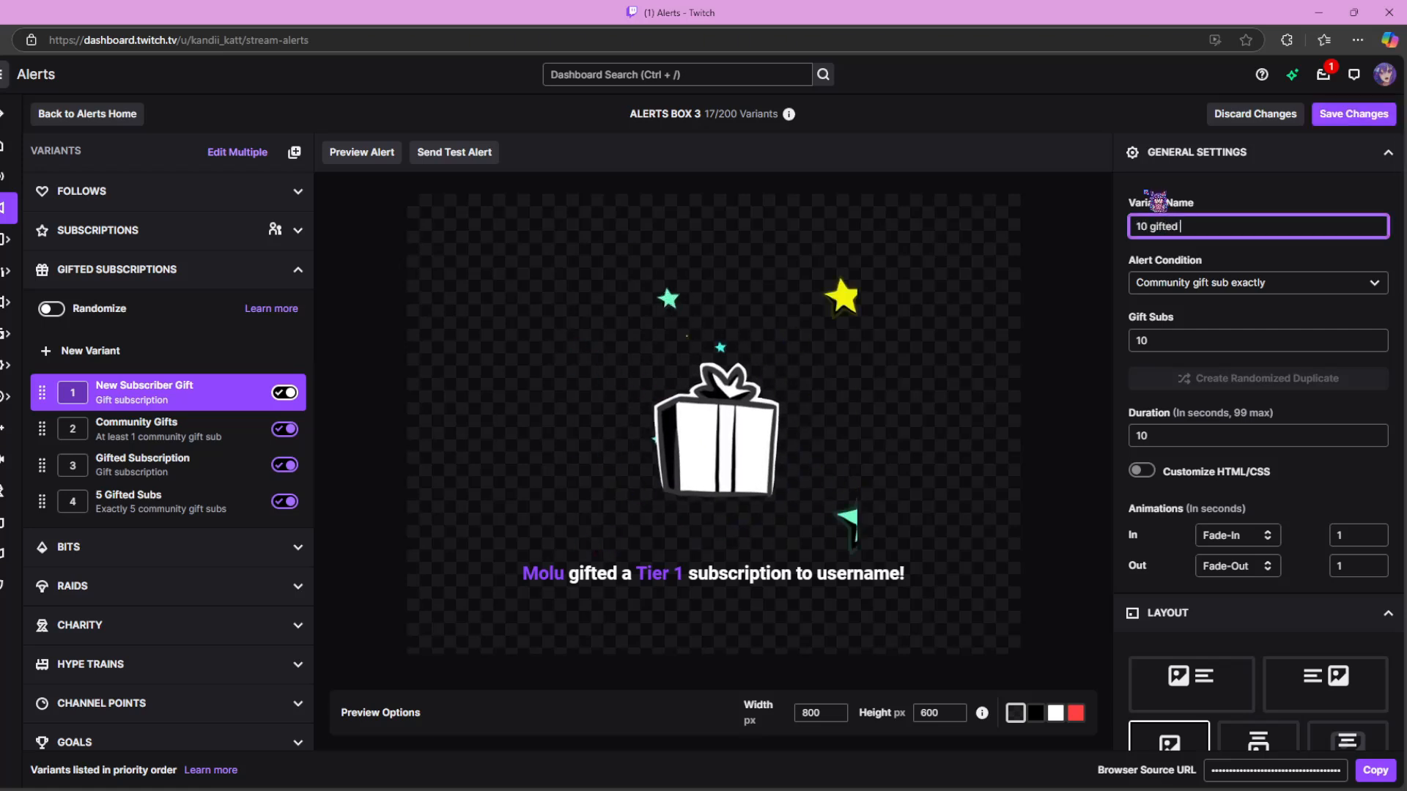
pyautogui.click(1335, 114)
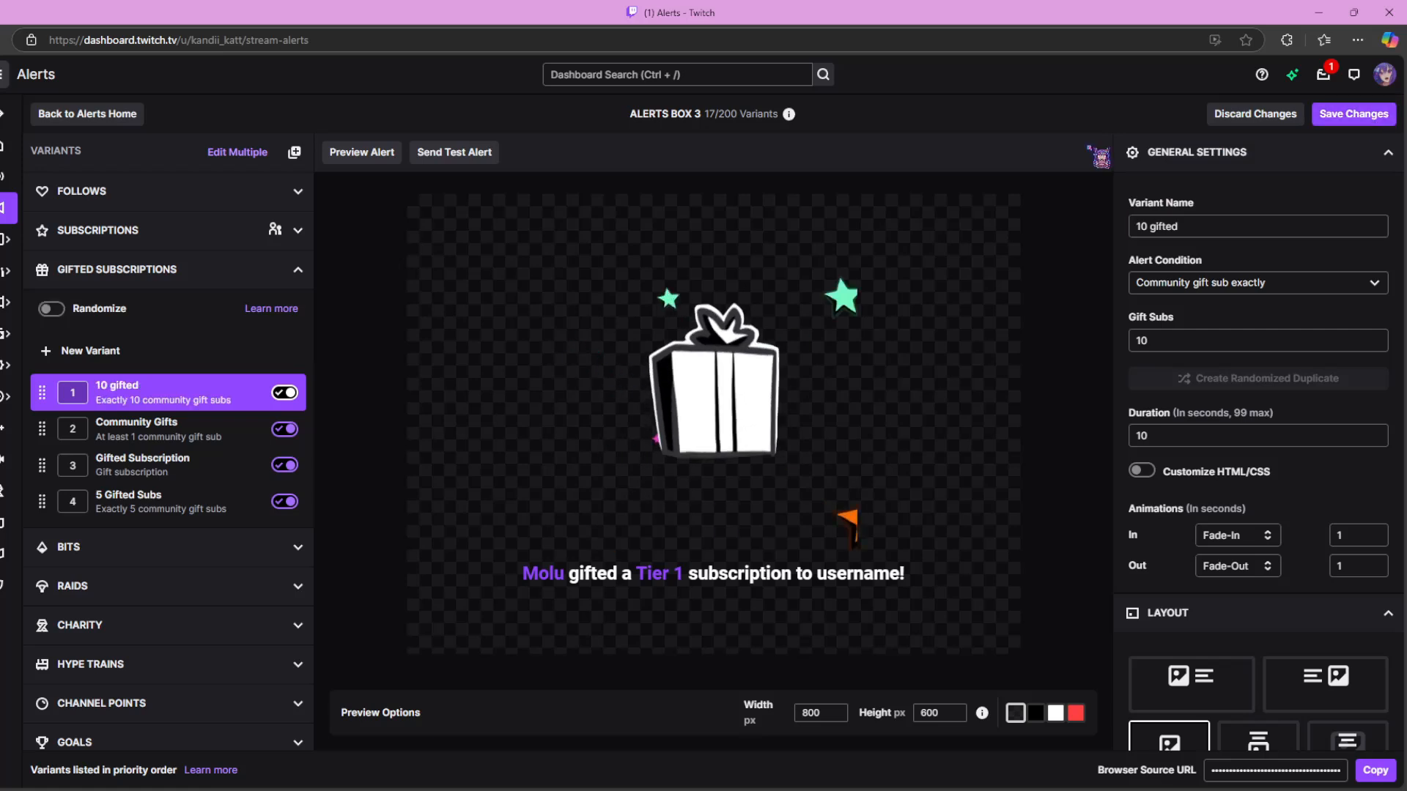
pyautogui.moveTo(41, 392); pyautogui.dragTo(46, 506)
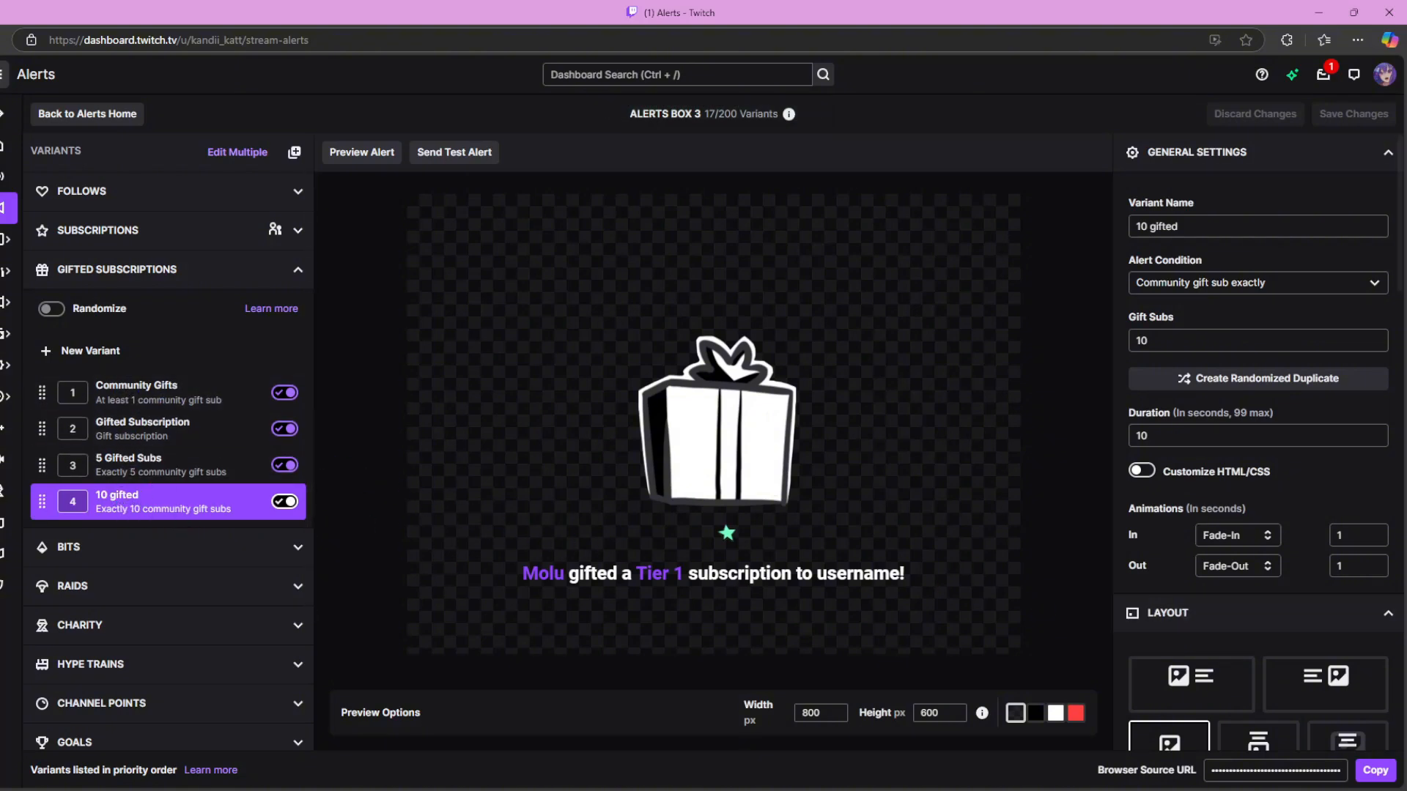
# Save the 10 gifted variant with gift subs set to 1, and move Community Gifts to the end of the list.
pyautogui.press('BackSpace')
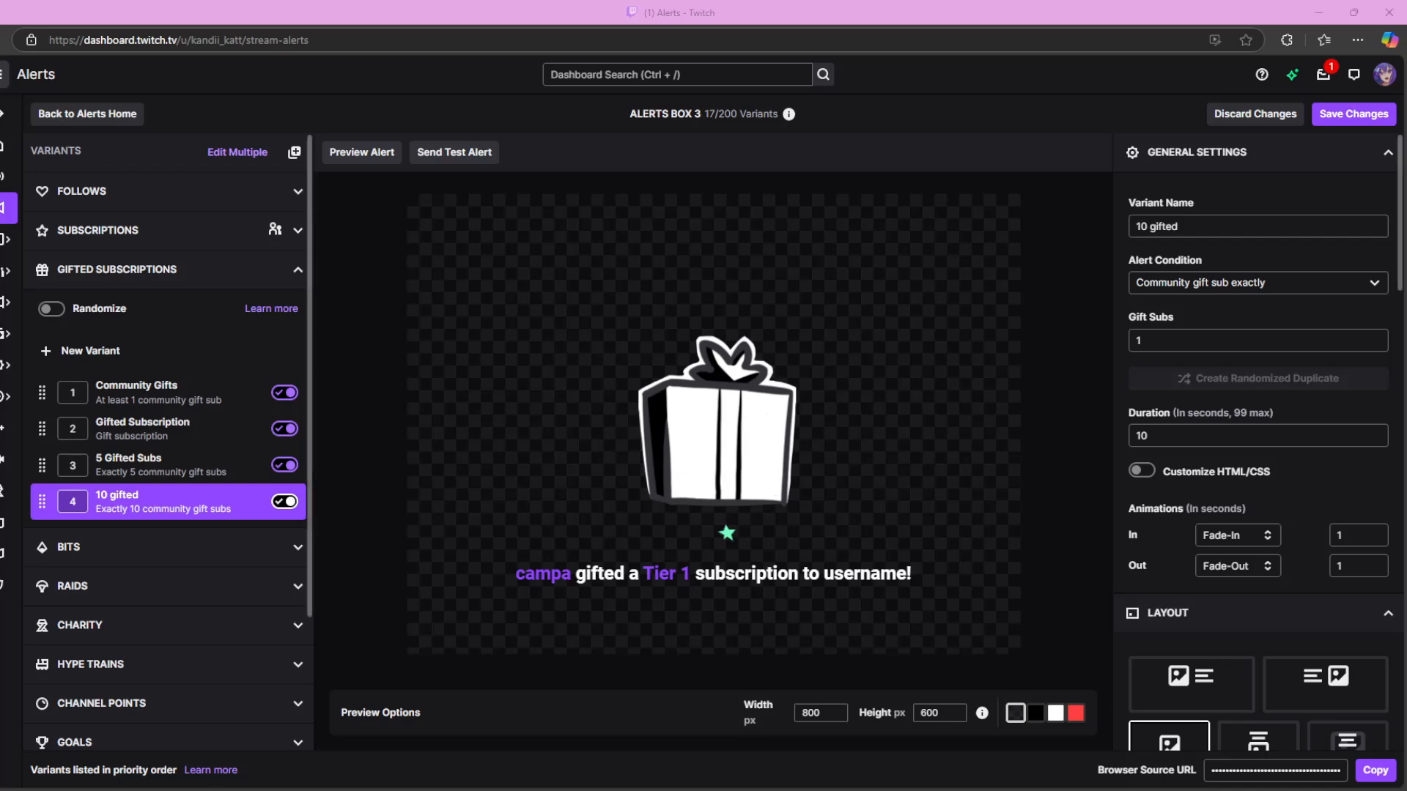
pyautogui.click(158, 392)
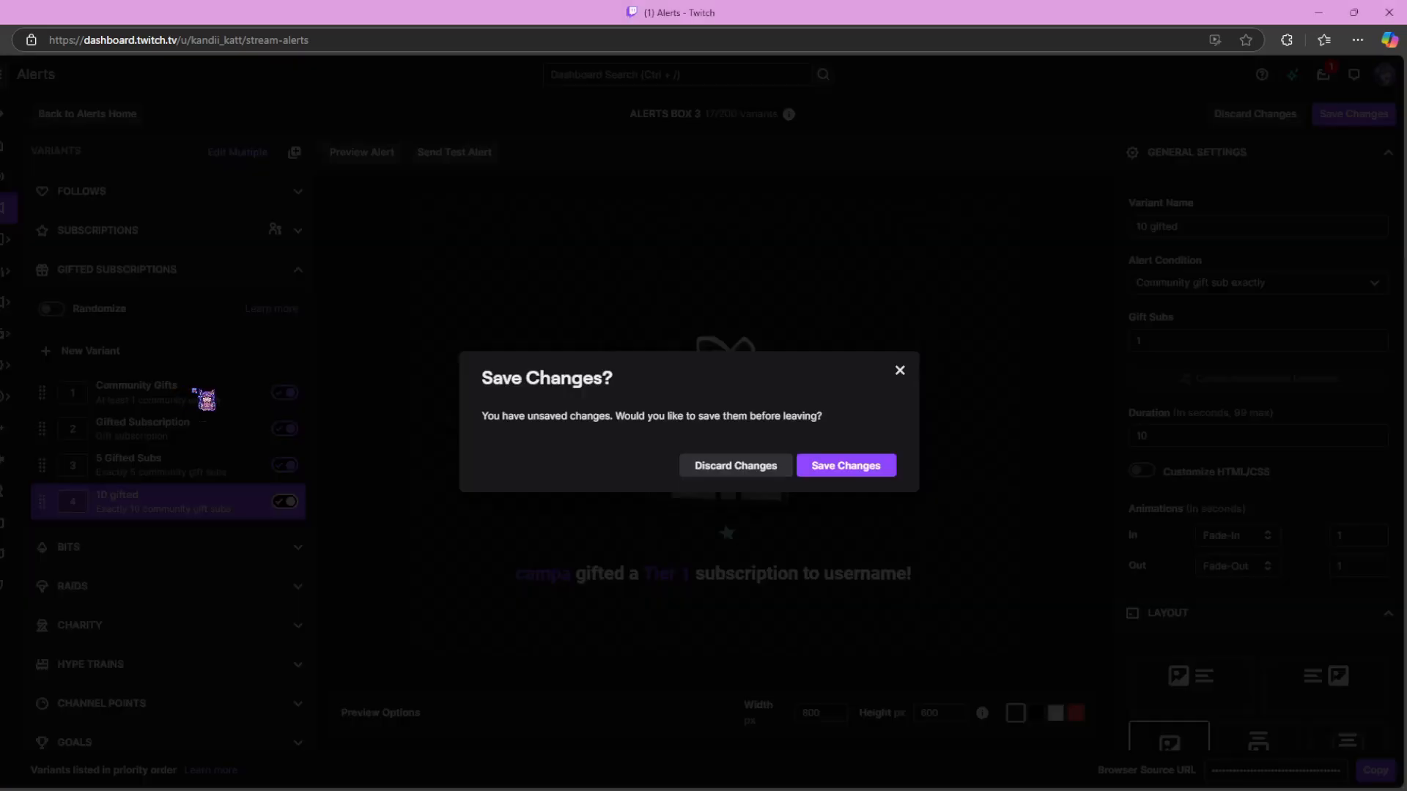
pyautogui.click(846, 469)
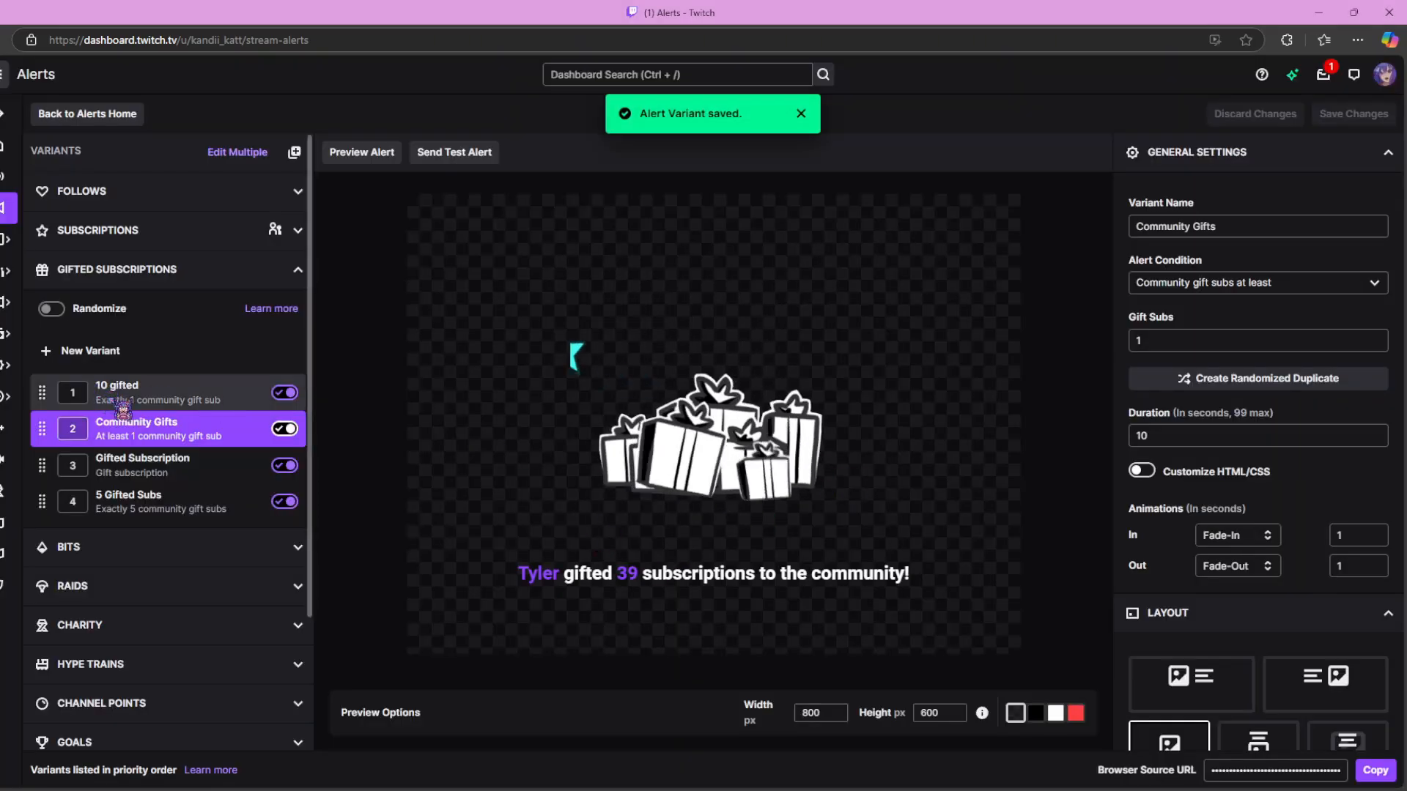
pyautogui.click(53, 400)
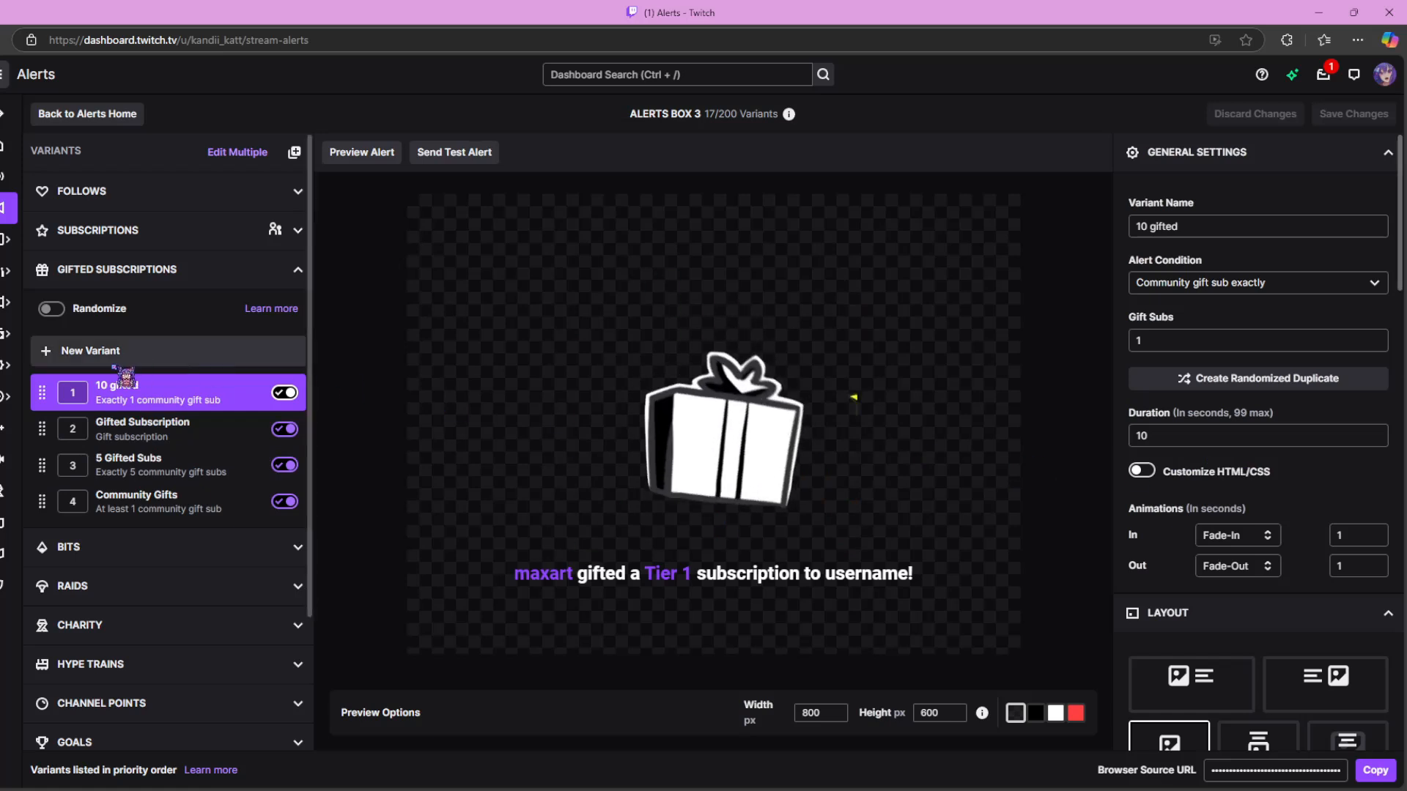
# Add a new Bits variant for the Cheering feature with the minimum set to 100 bits.
pyautogui.click(132, 557)
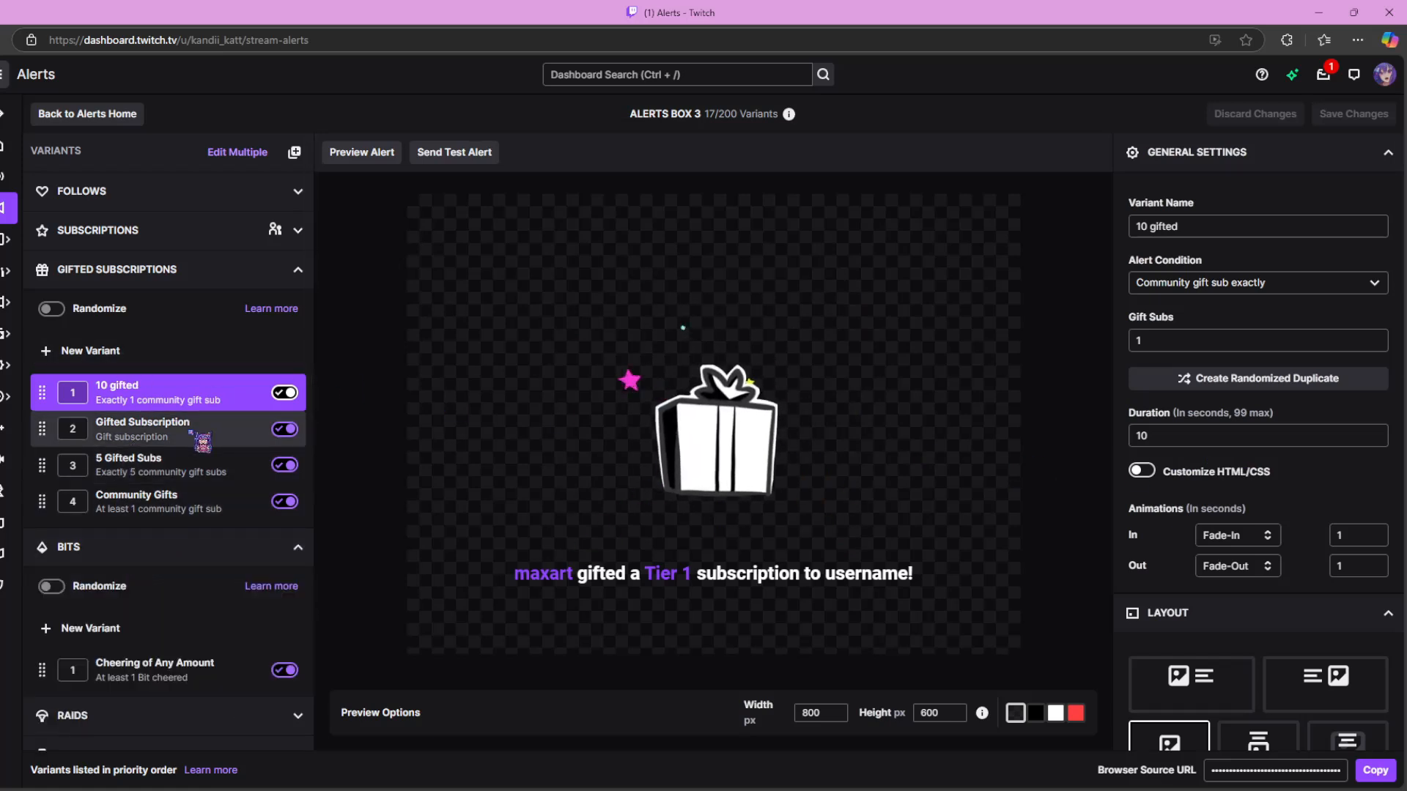
pyautogui.click(308, 272)
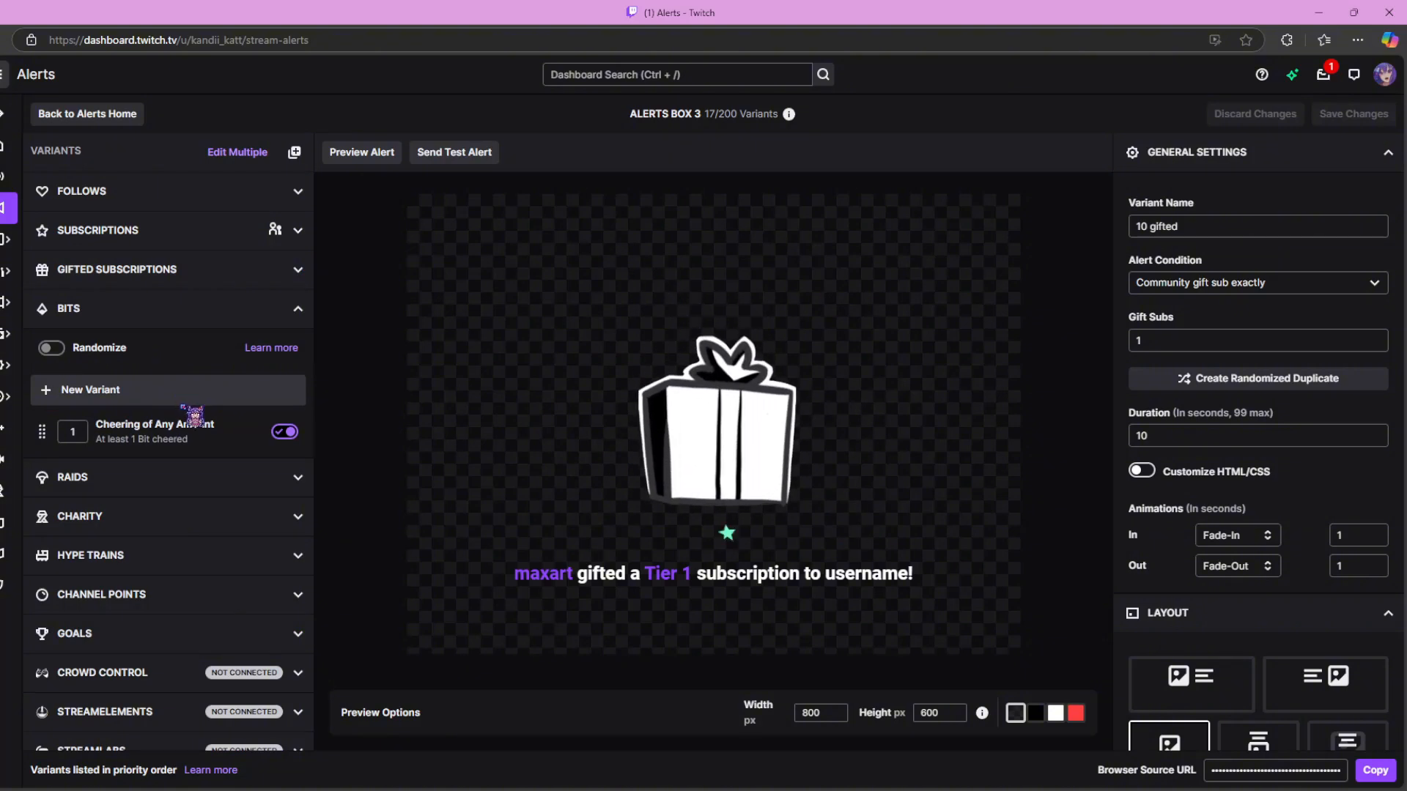
pyautogui.click(132, 392)
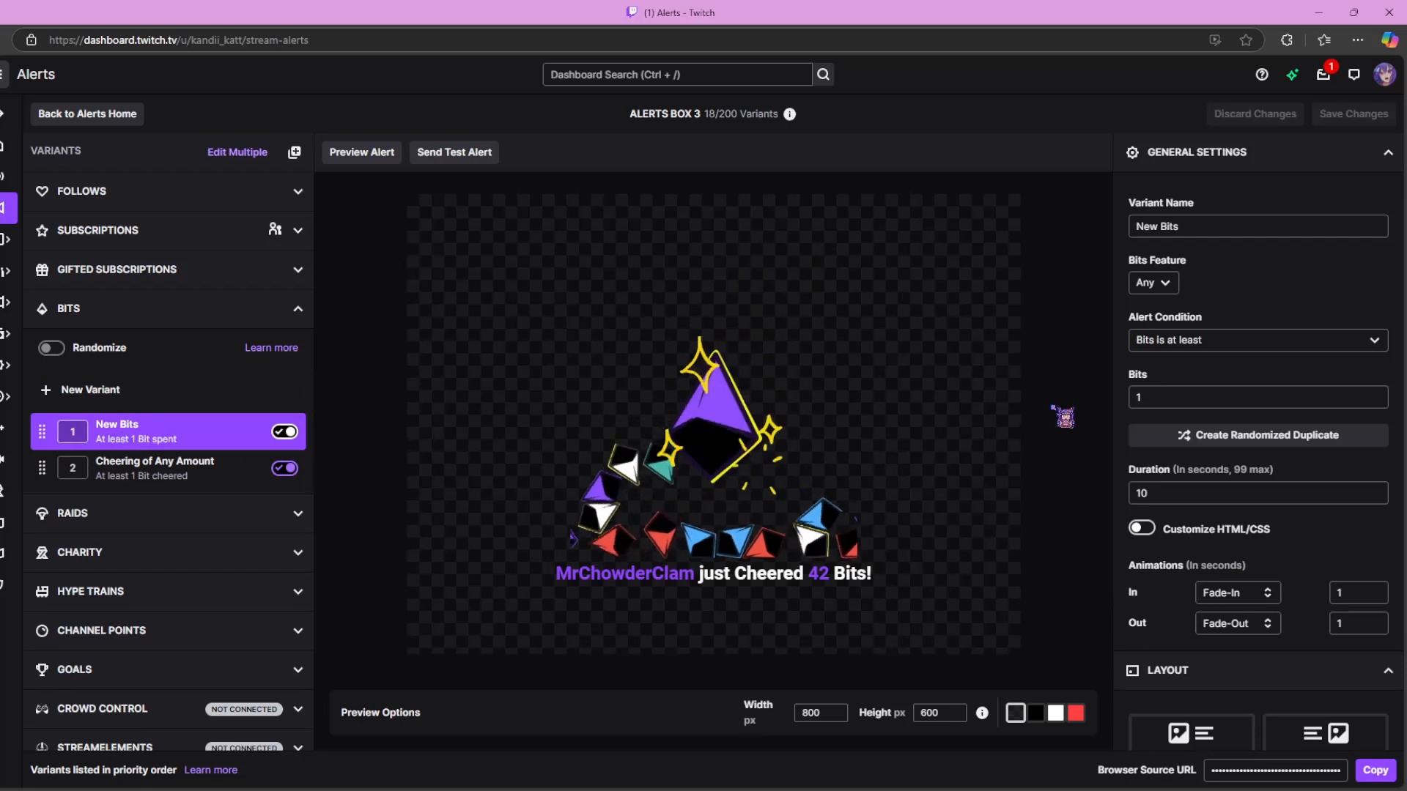
pyautogui.click(1165, 286)
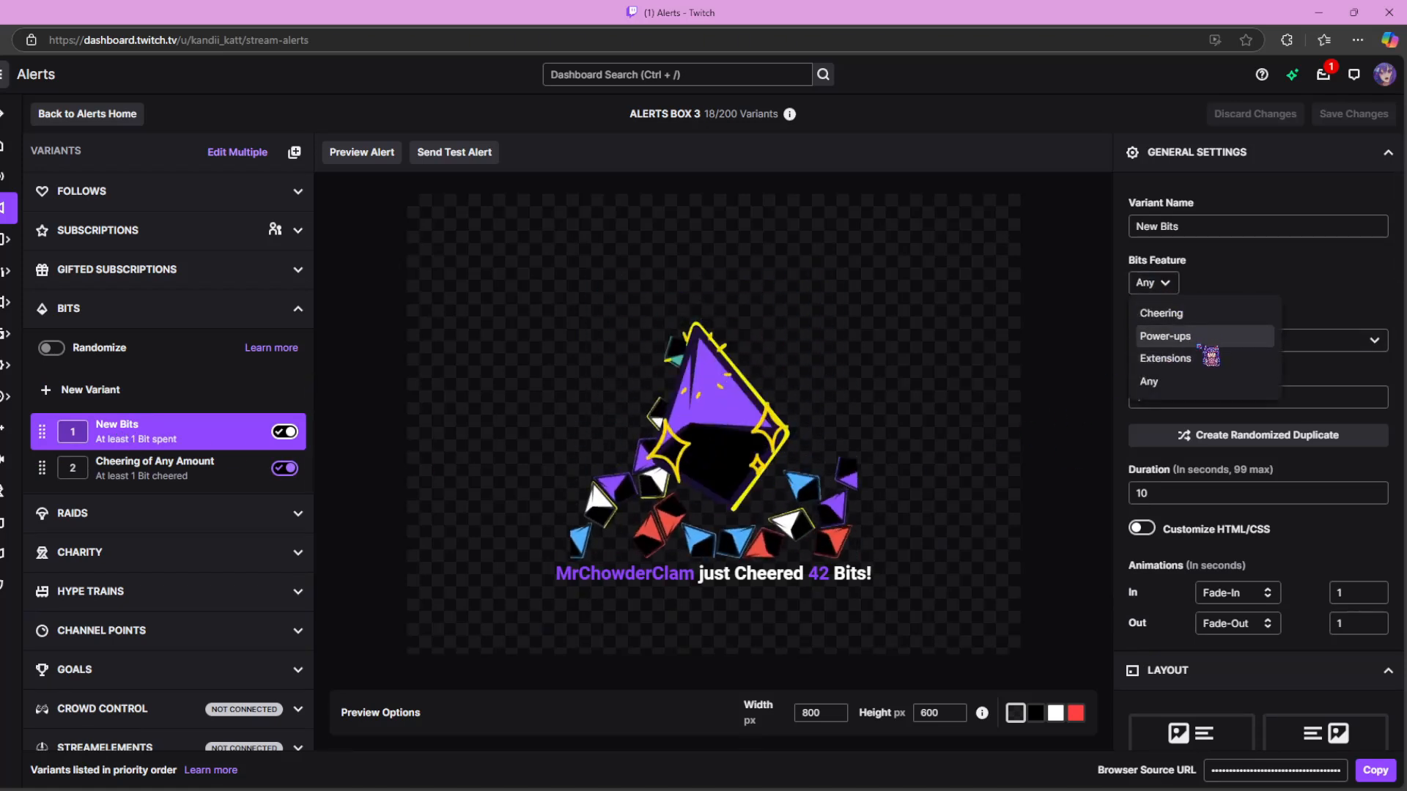
pyautogui.click(1186, 315)
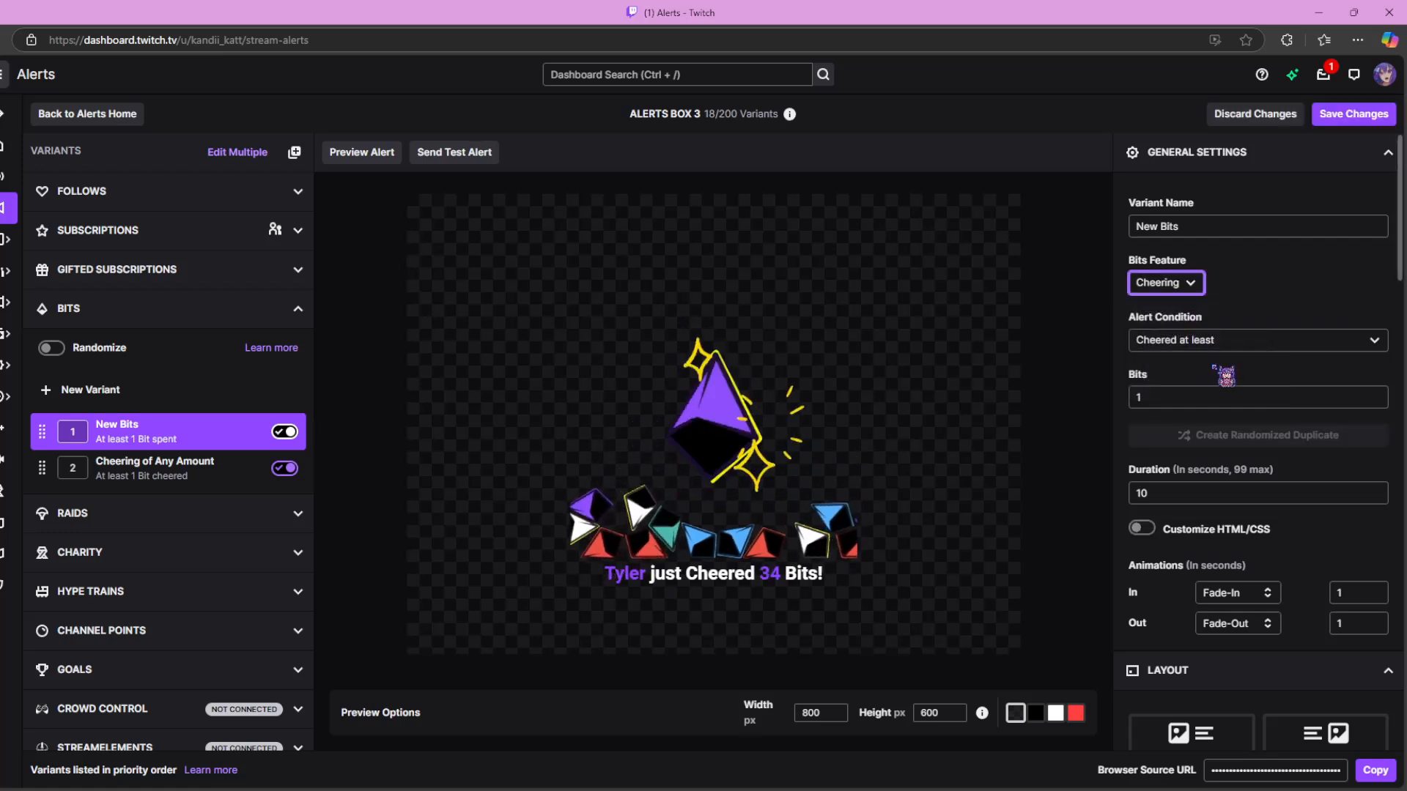
pyautogui.click(1185, 391)
pyautogui.write('00')
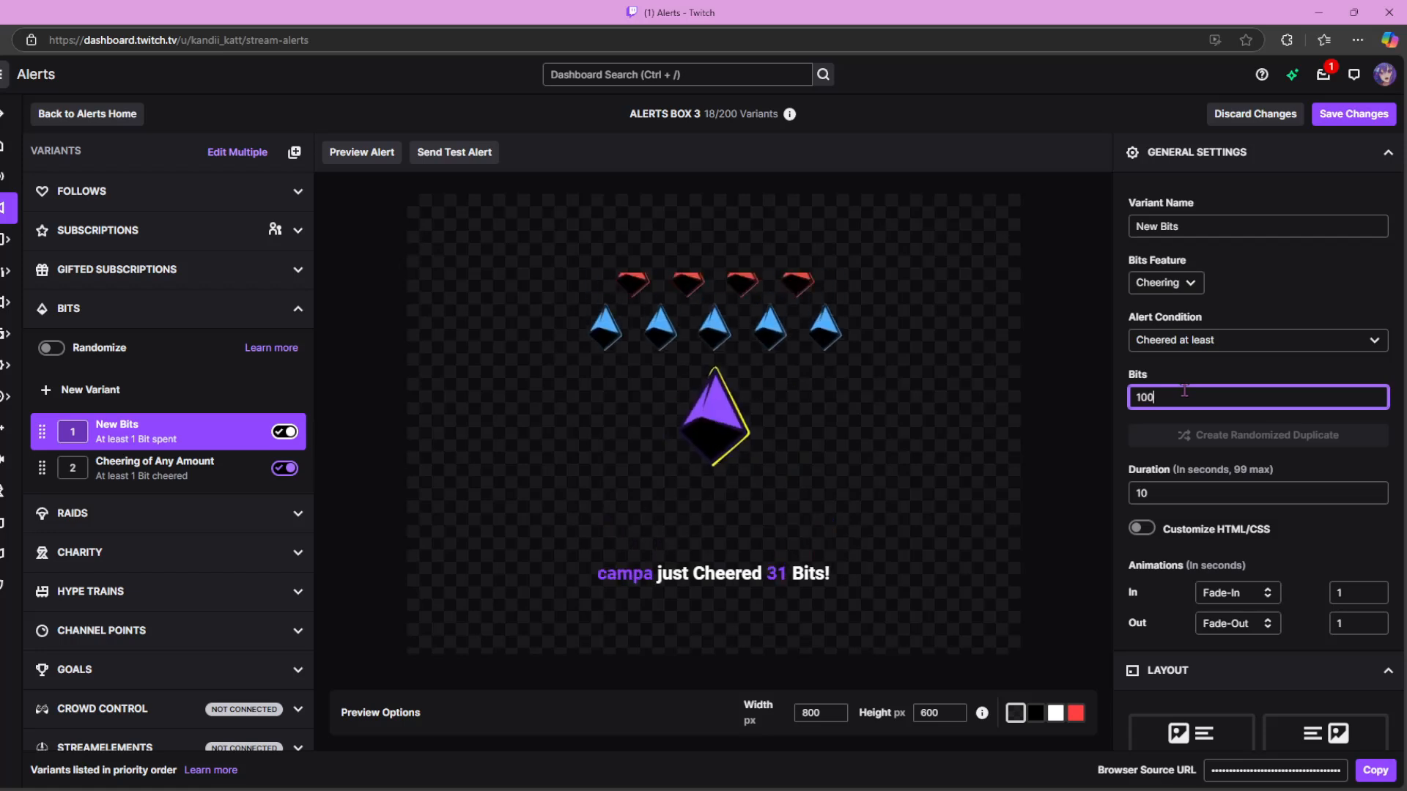
# Rename the new bits variant to "New Bits 100" and save its changes.
pyautogui.click(1211, 432)
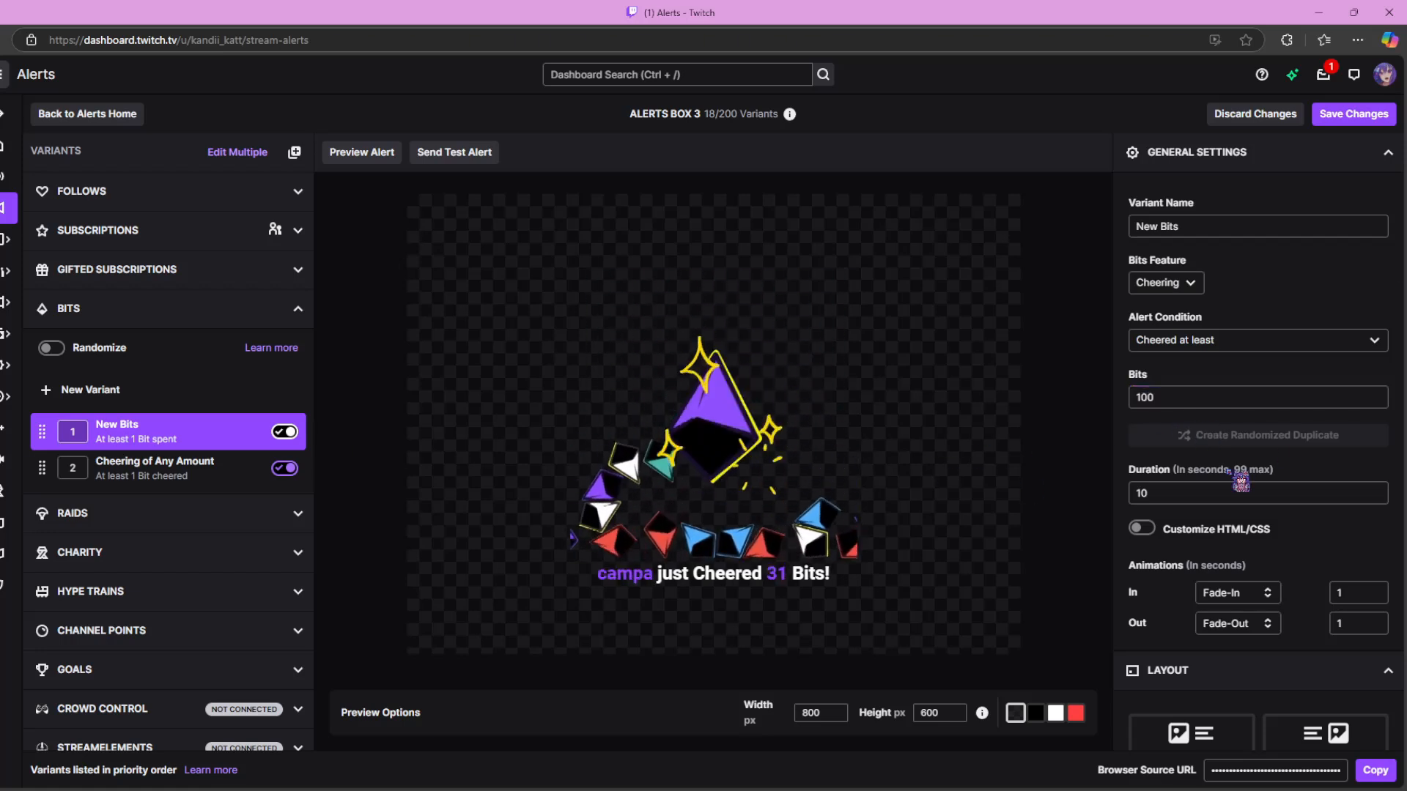
pyautogui.click(1195, 233)
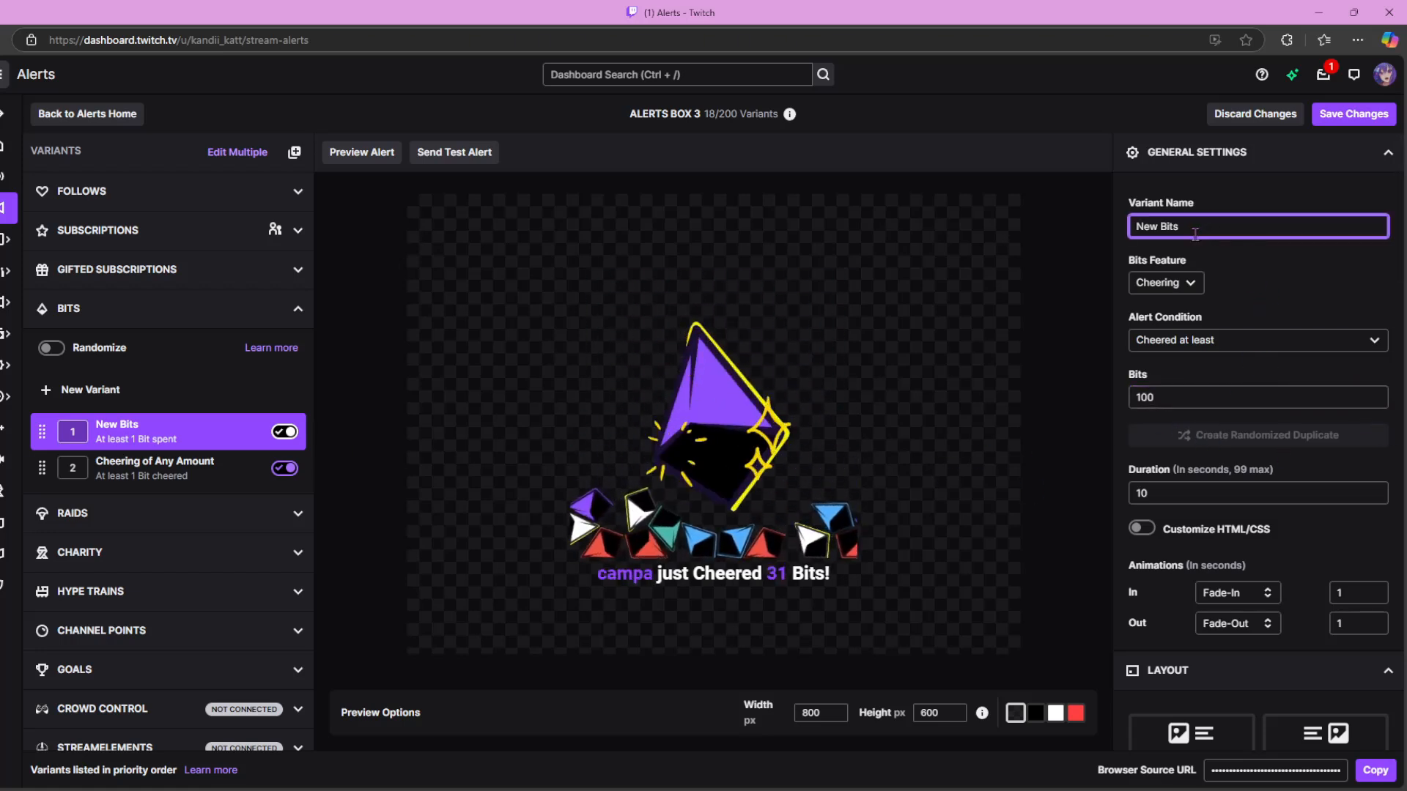
pyautogui.write('10')
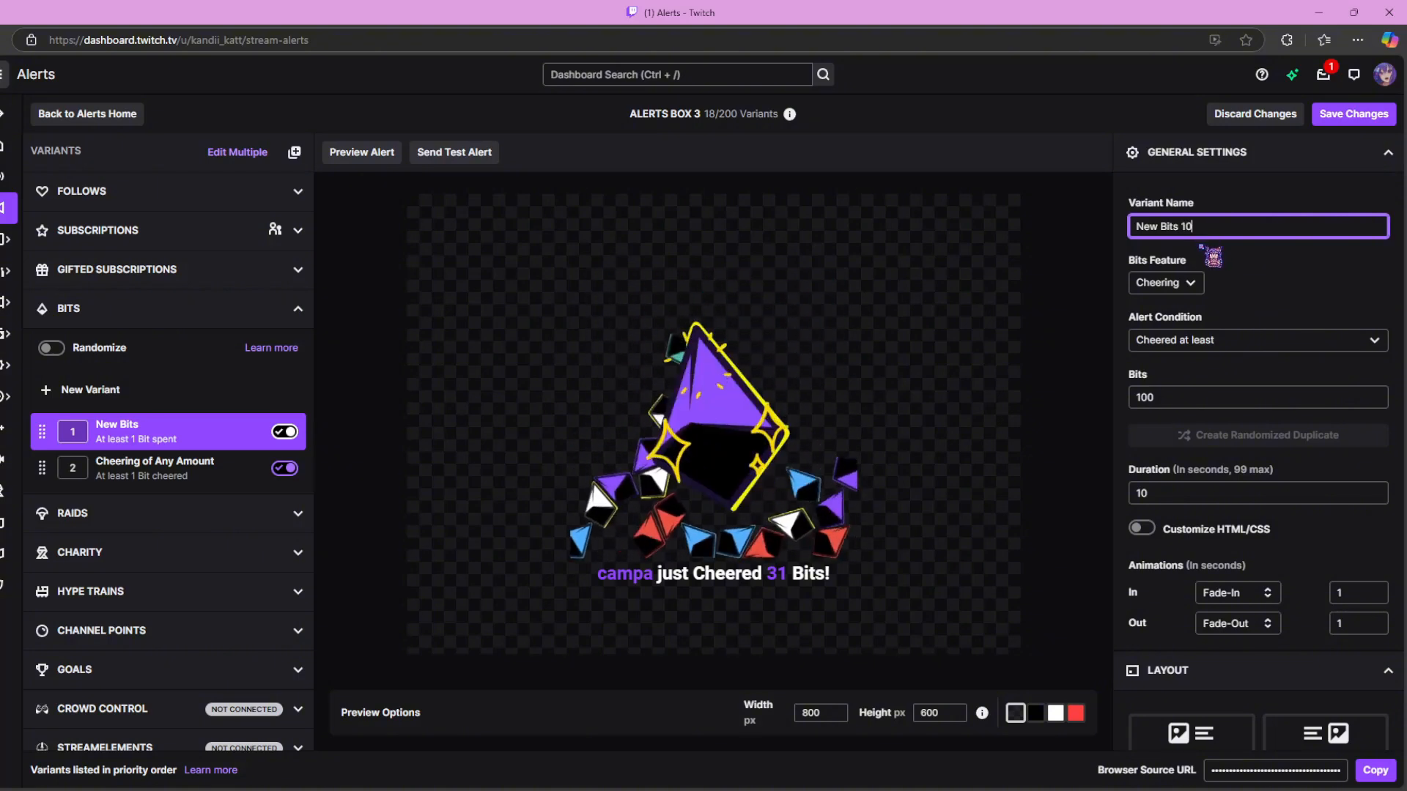
pyautogui.write('0')
pyautogui.click(1345, 117)
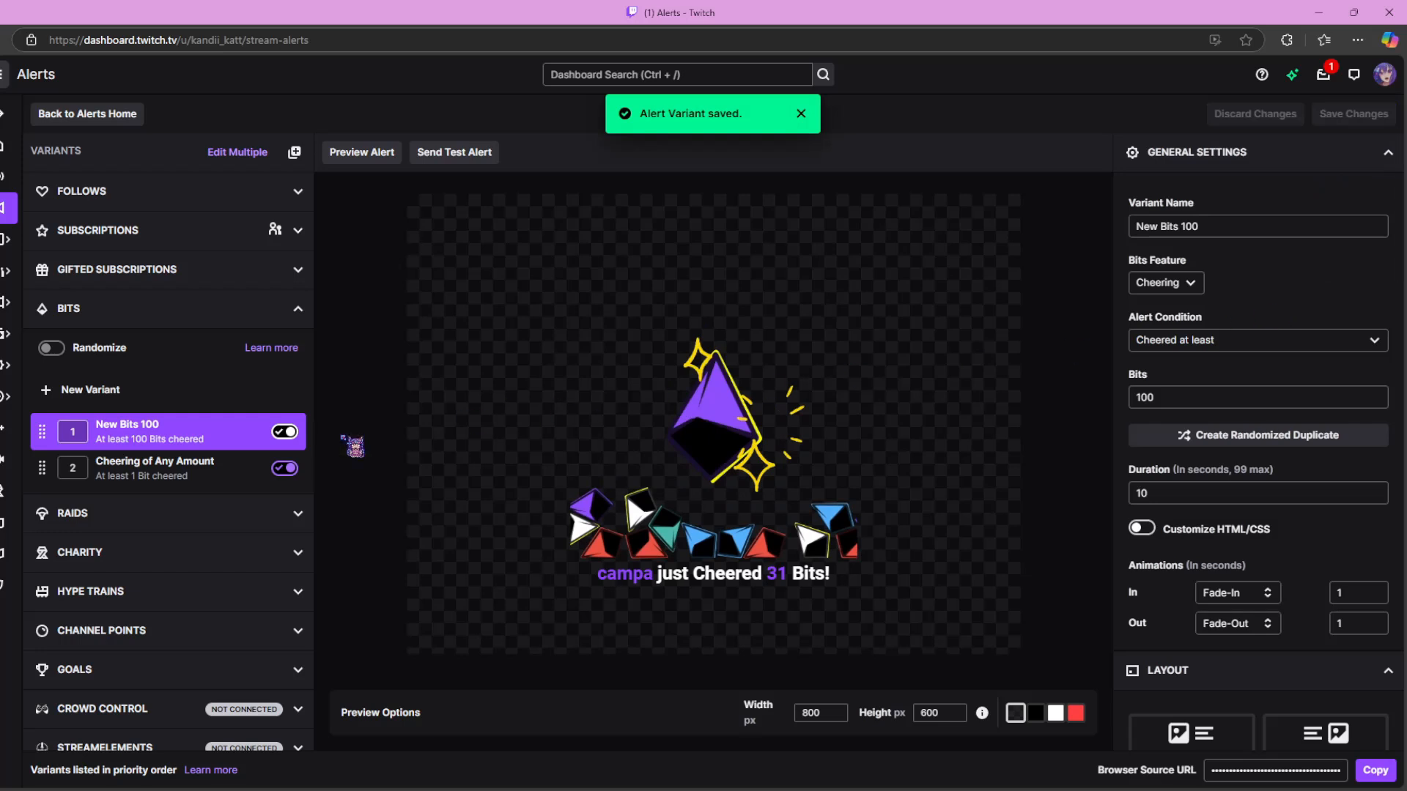
# Move New Bits 100 below Cheering of Any Amount in the bits variants, and turn off Cheering of Any Amount.
pyautogui.moveTo(41, 443); pyautogui.dragTo(66, 488)
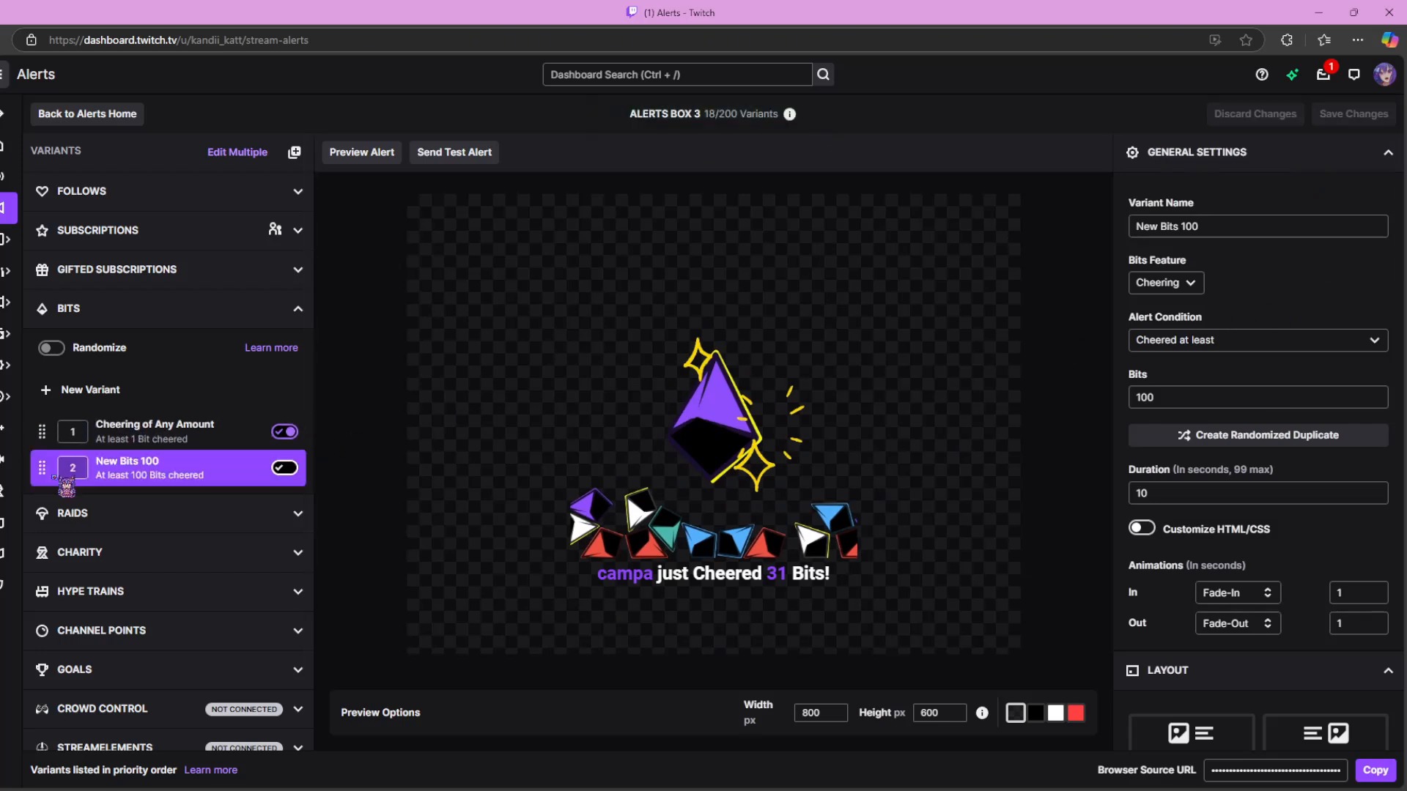
pyautogui.click(227, 429)
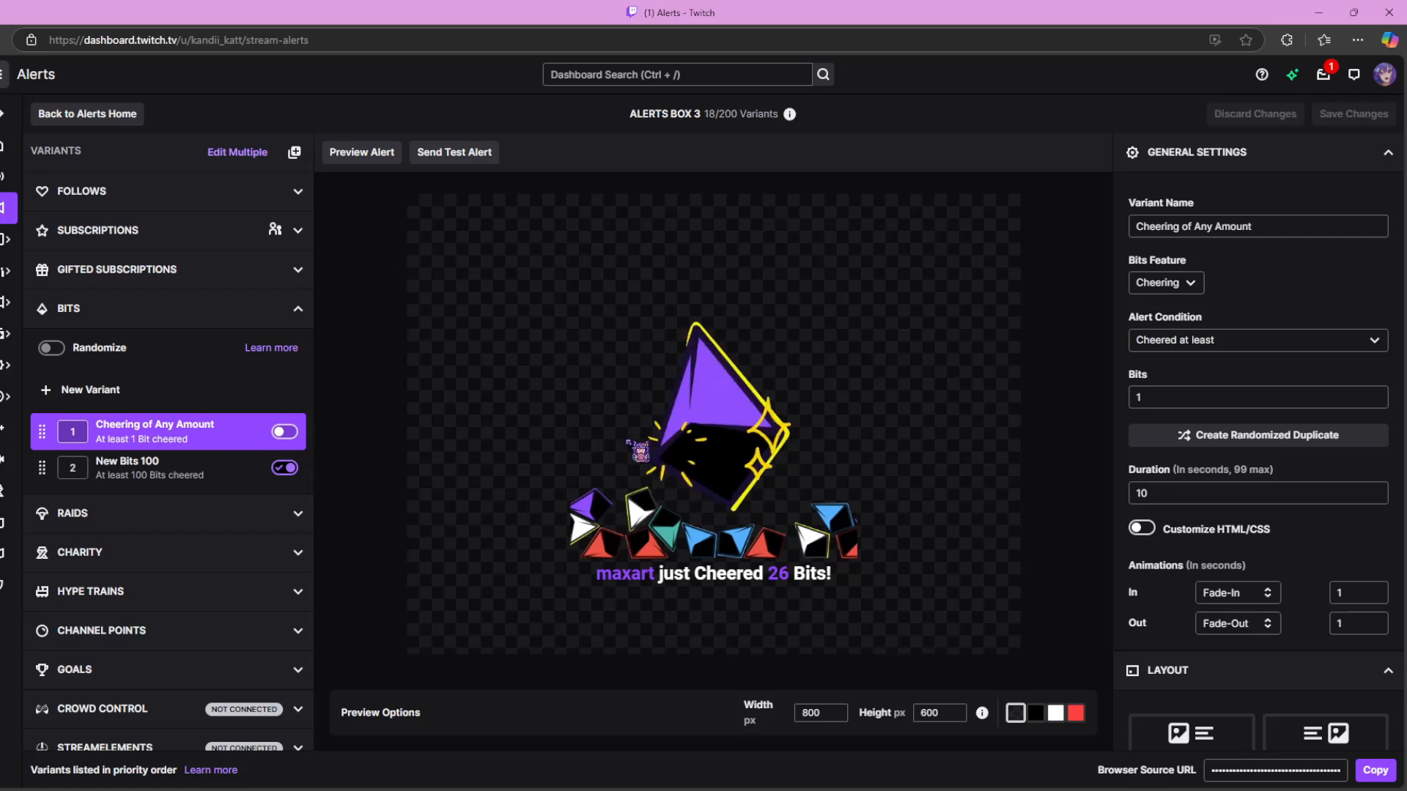
# Enable text-to-speech for both the alert text and the cheer message on the New Bits 100 variant.
pyautogui.click(198, 473)
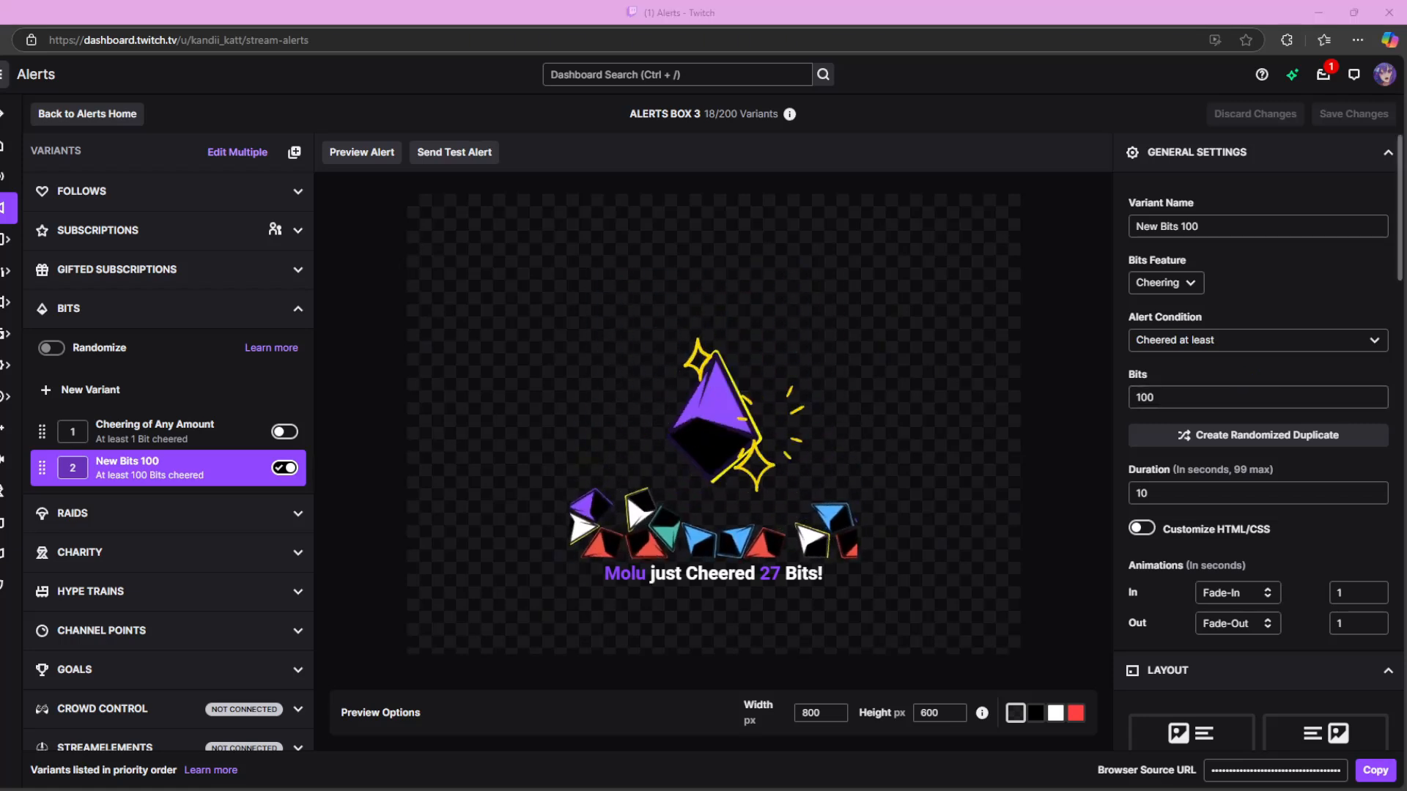
pyautogui.scroll(-4, 1258, 440)
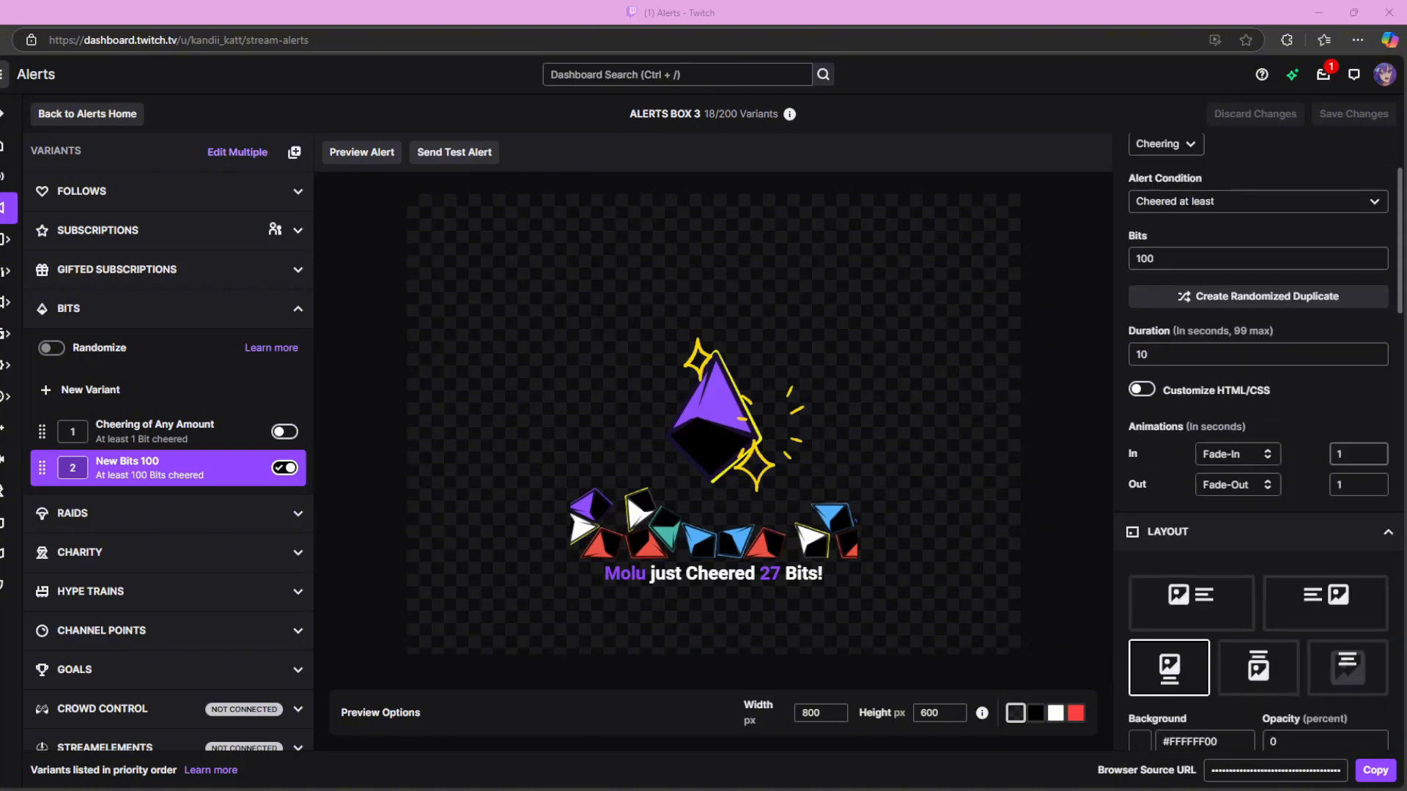
pyautogui.scroll(-4, 1258, 439)
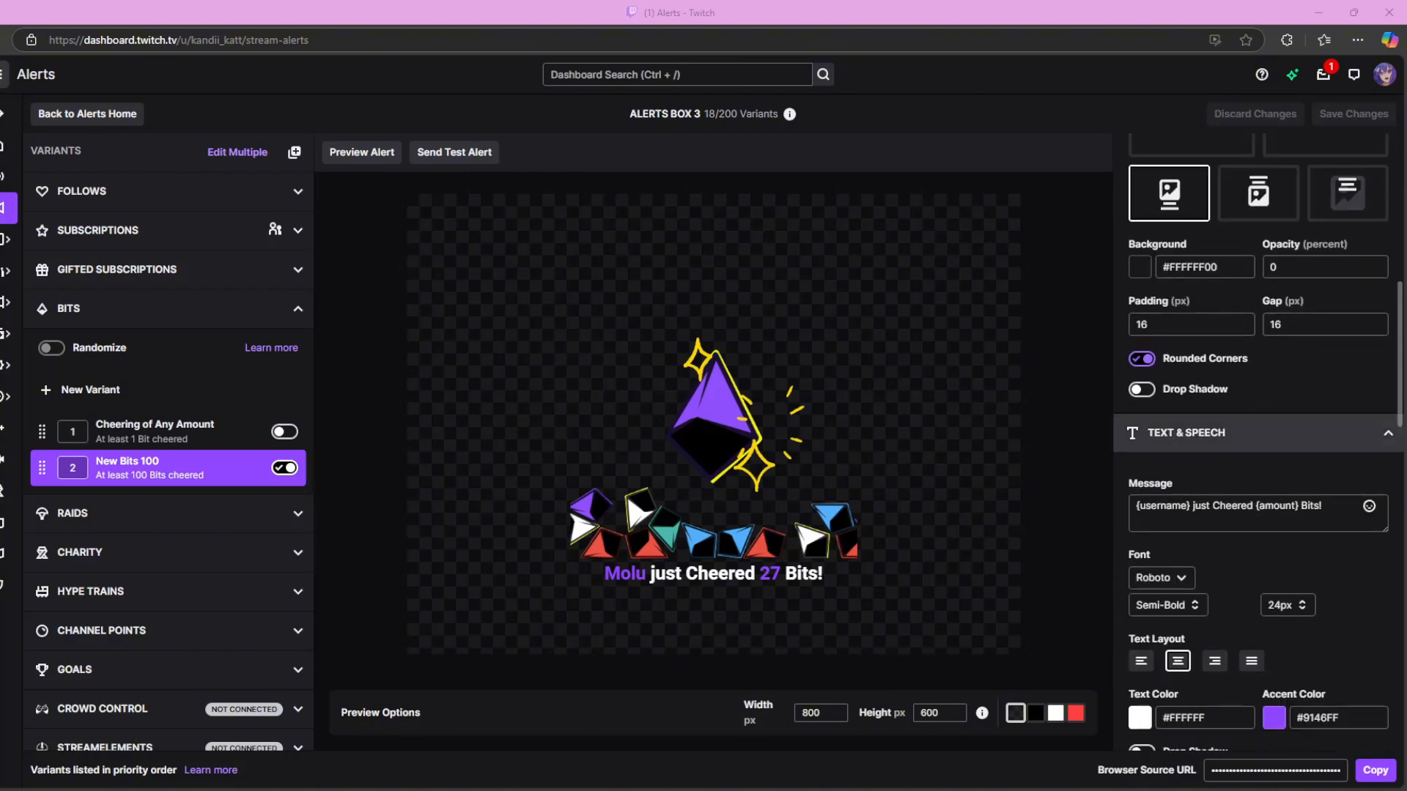
pyautogui.scroll(-1, 1258, 440)
pyautogui.scroll(-4, 1258, 440)
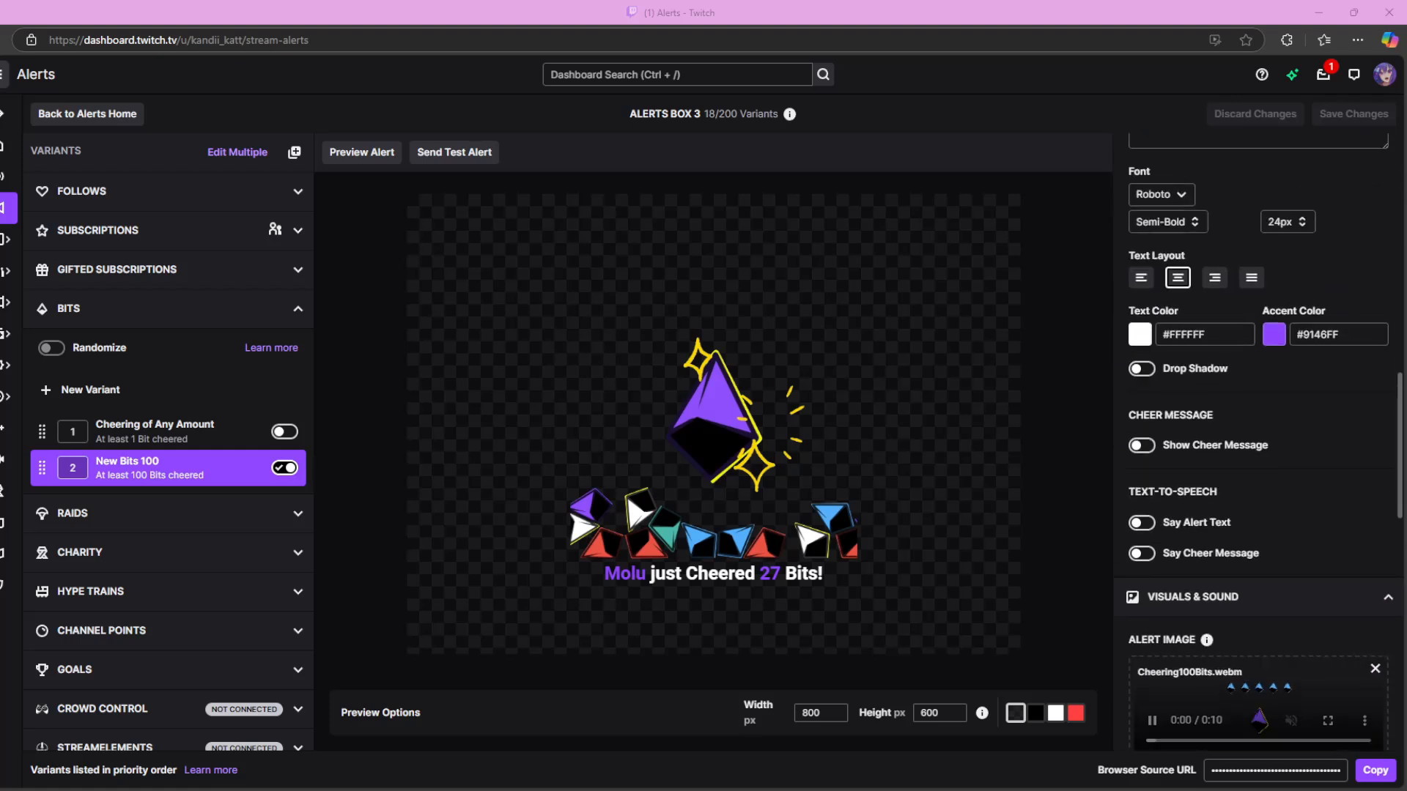
pyautogui.click(1141, 522)
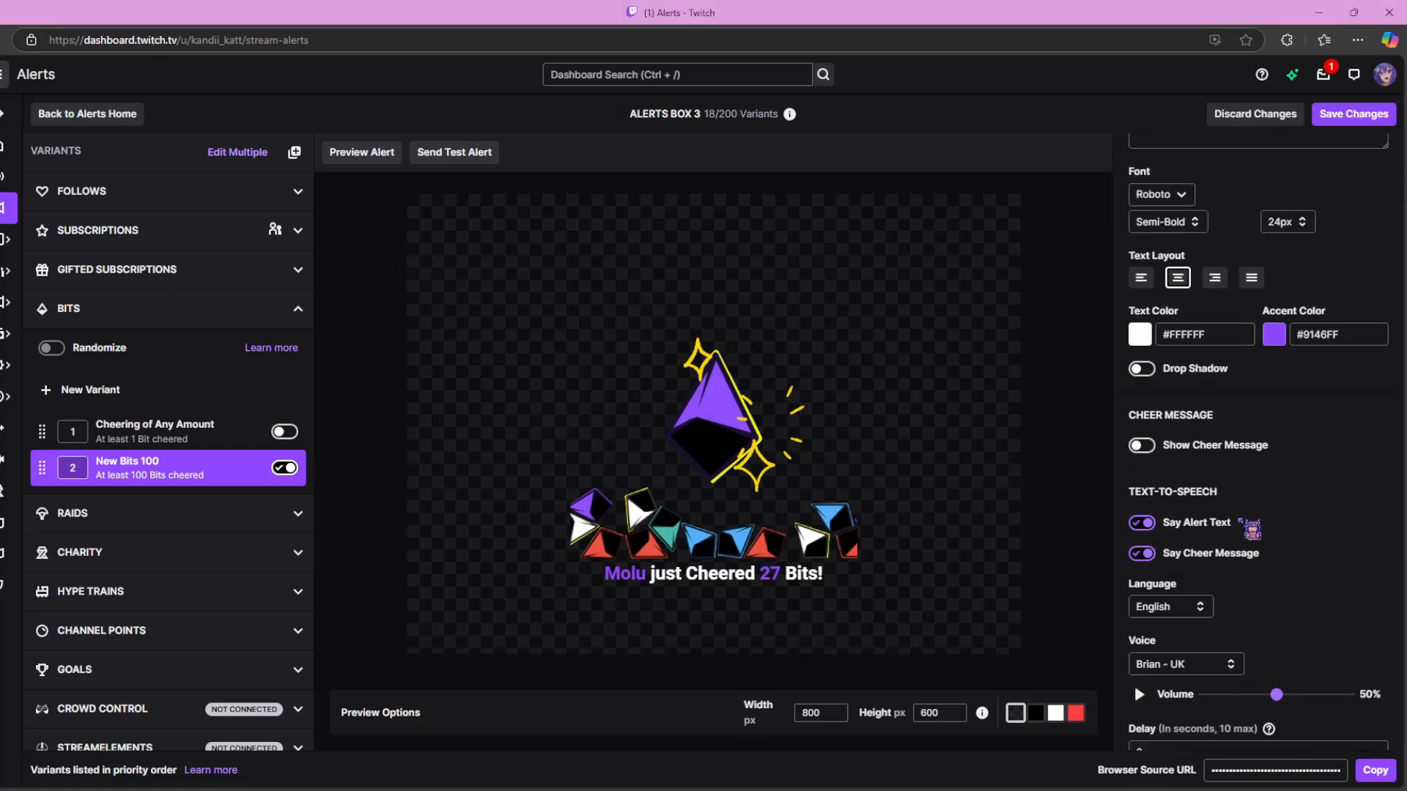
# Open the Raid of Any Amount variant under Raids, saving the pending changes to New Bits 100.
pyautogui.scroll(-2, 1246, 524)
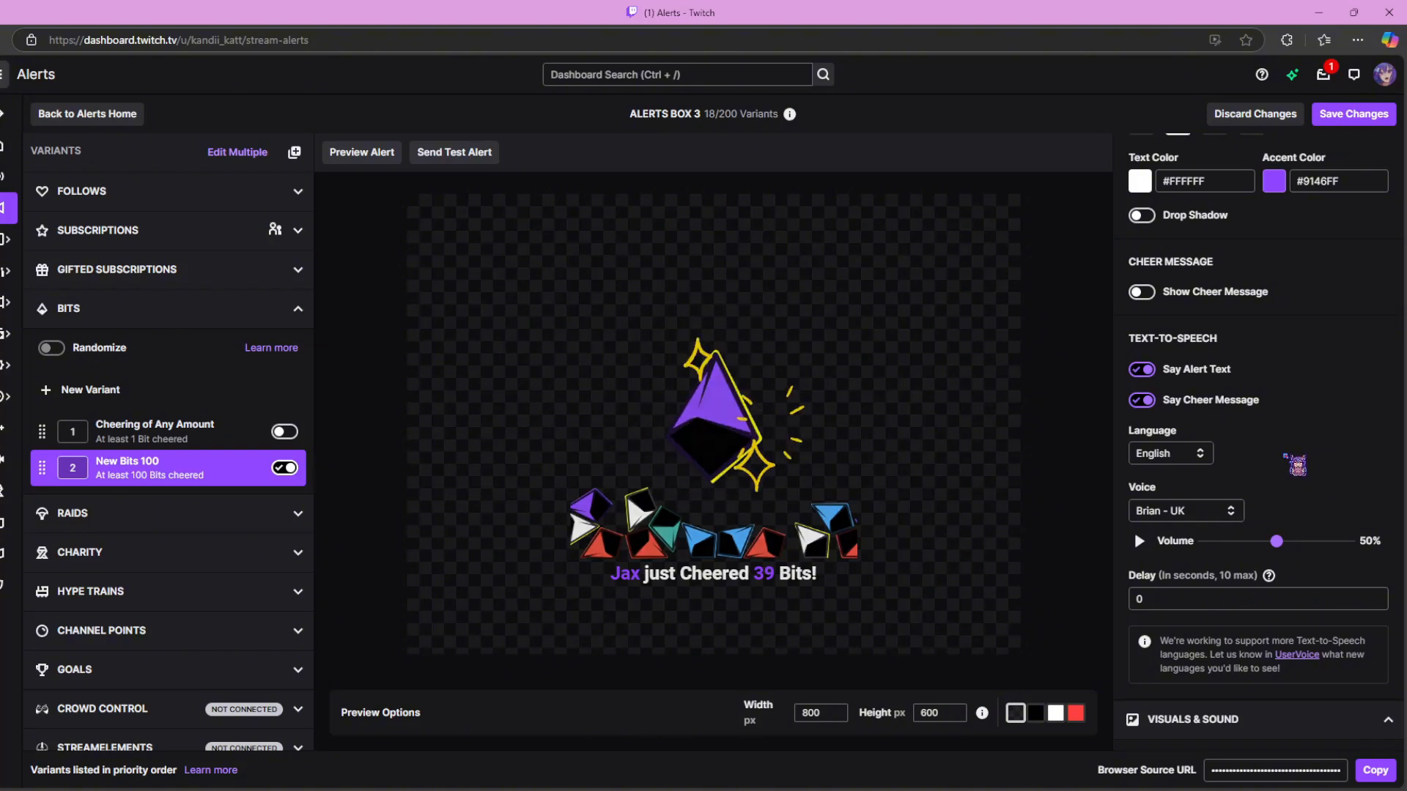
pyautogui.scroll(-1, 1297, 465)
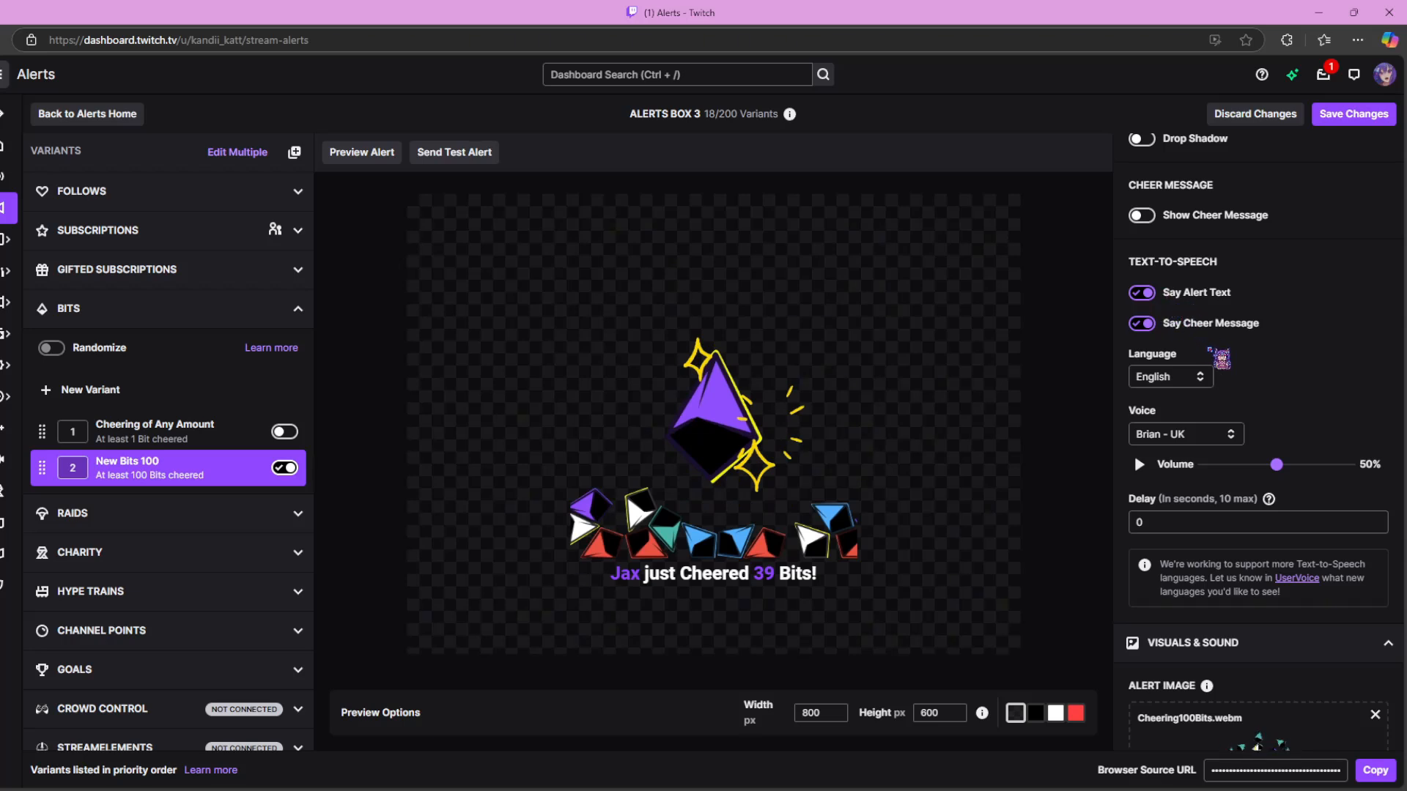
pyautogui.scroll(-5, 1227, 364)
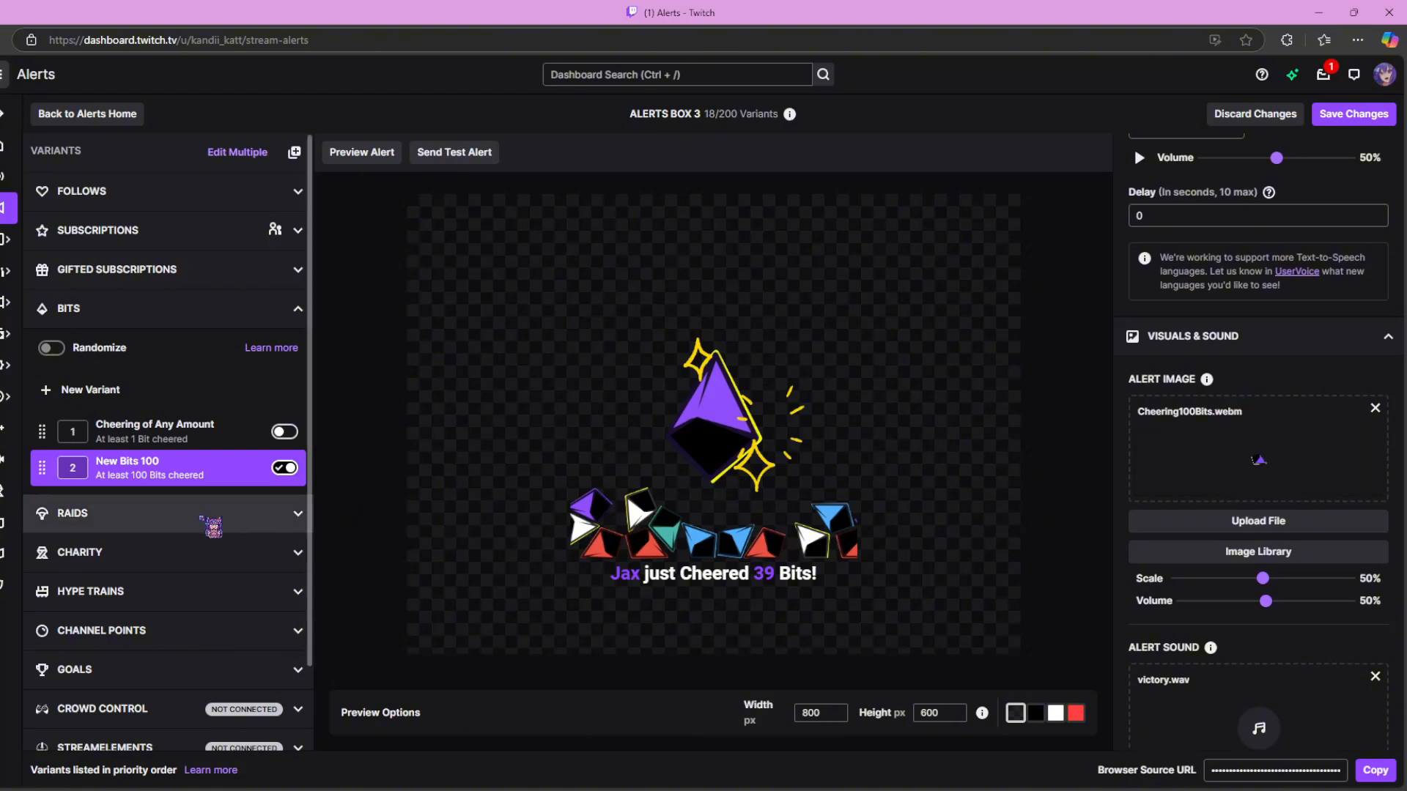
pyautogui.scroll(-5, 1254, 419)
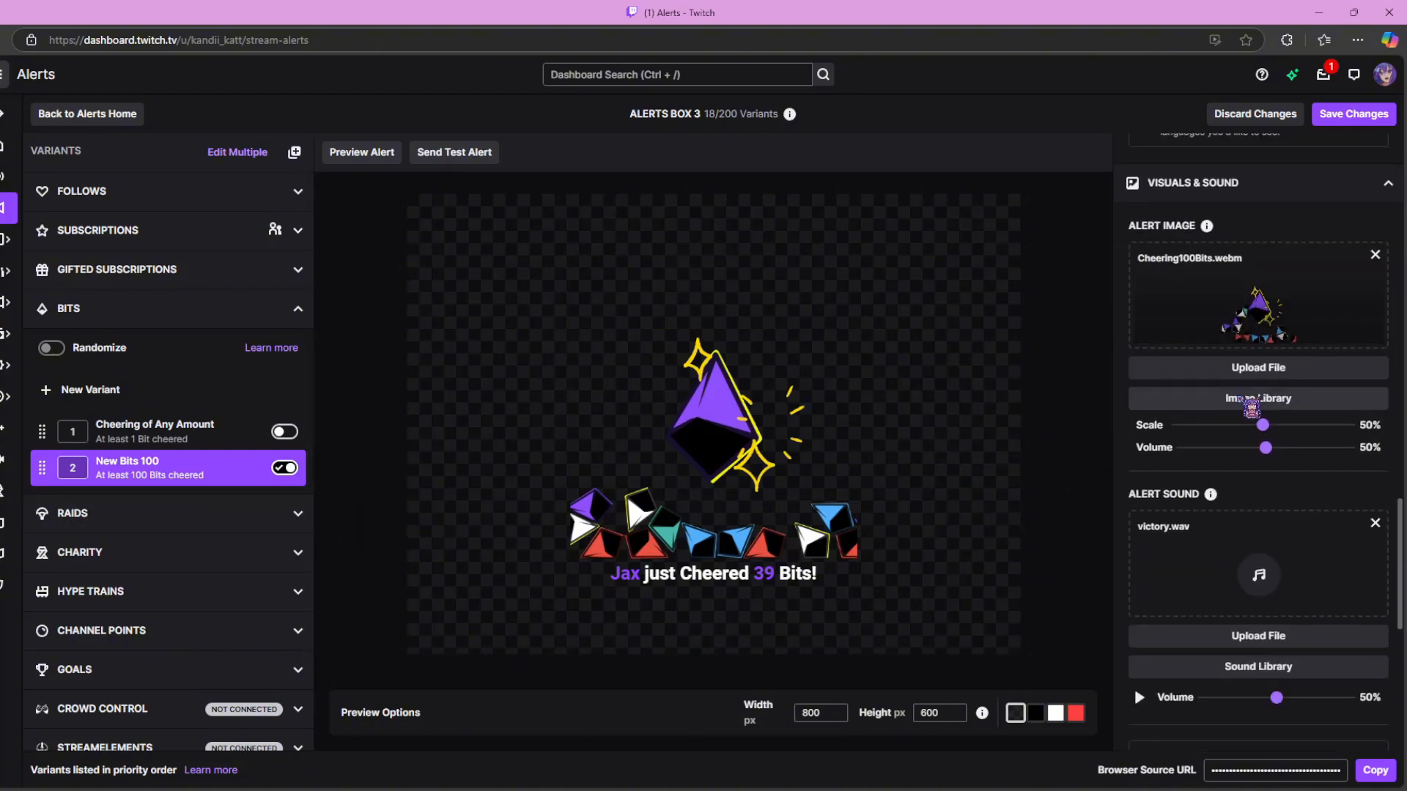
pyautogui.scroll(-6, 1253, 419)
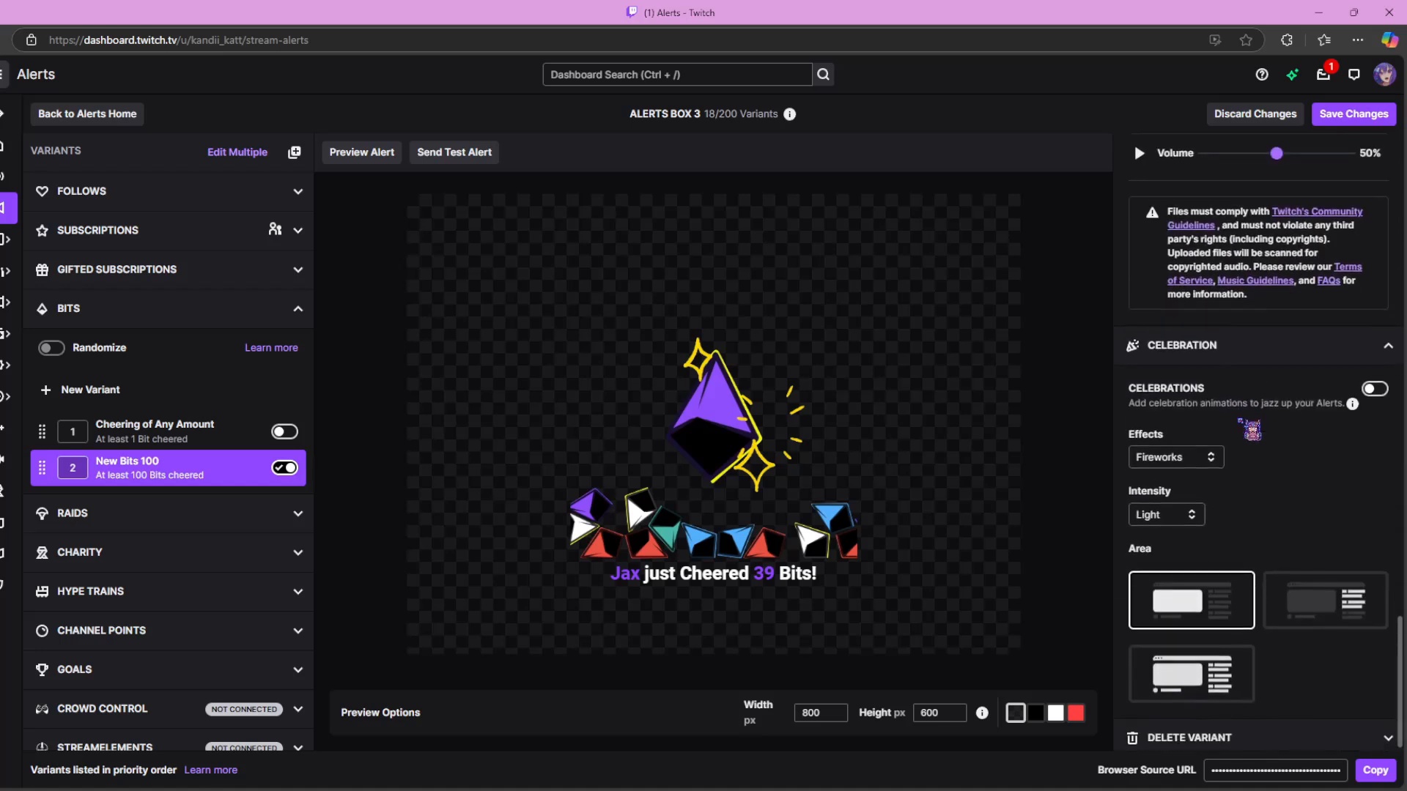
pyautogui.click(183, 529)
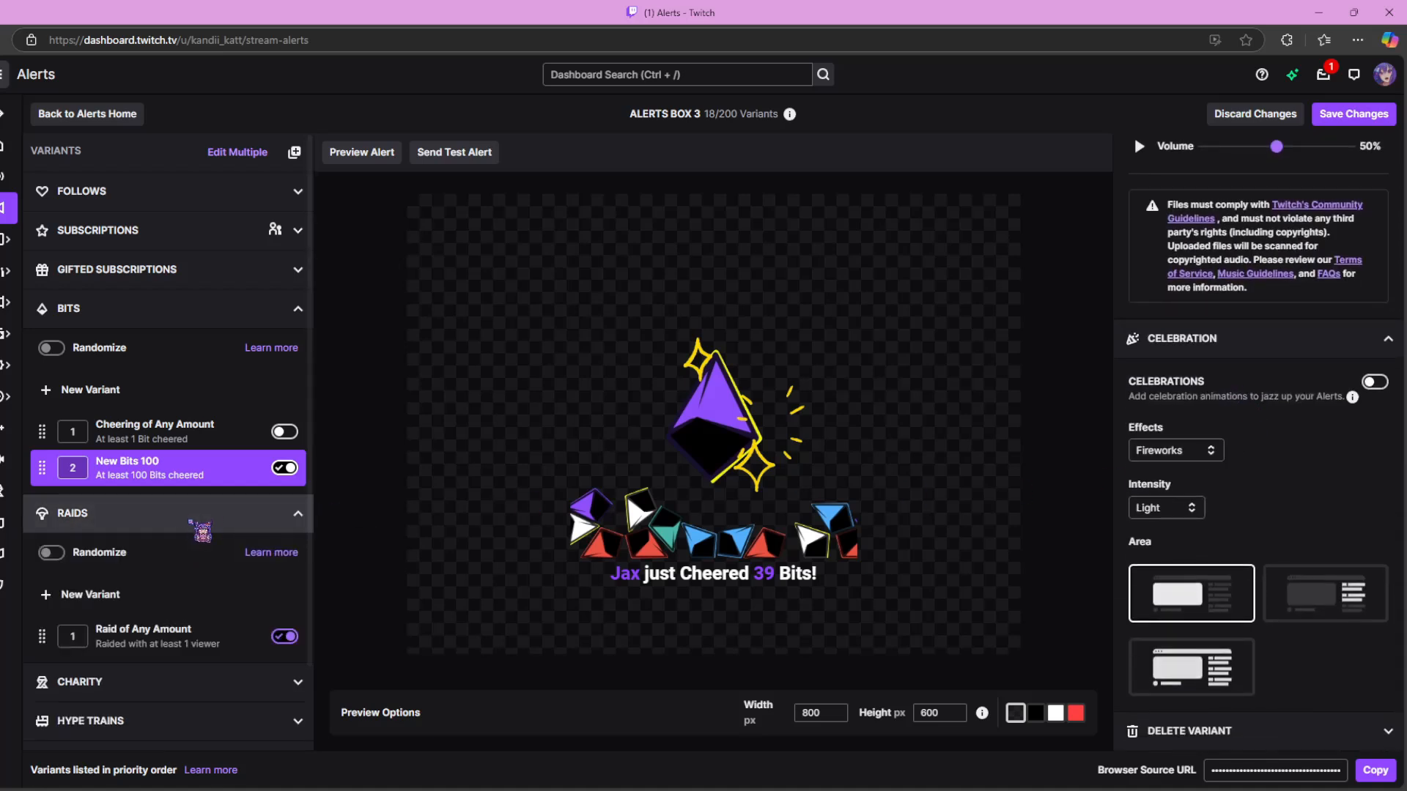
pyautogui.scroll(-2, 219, 531)
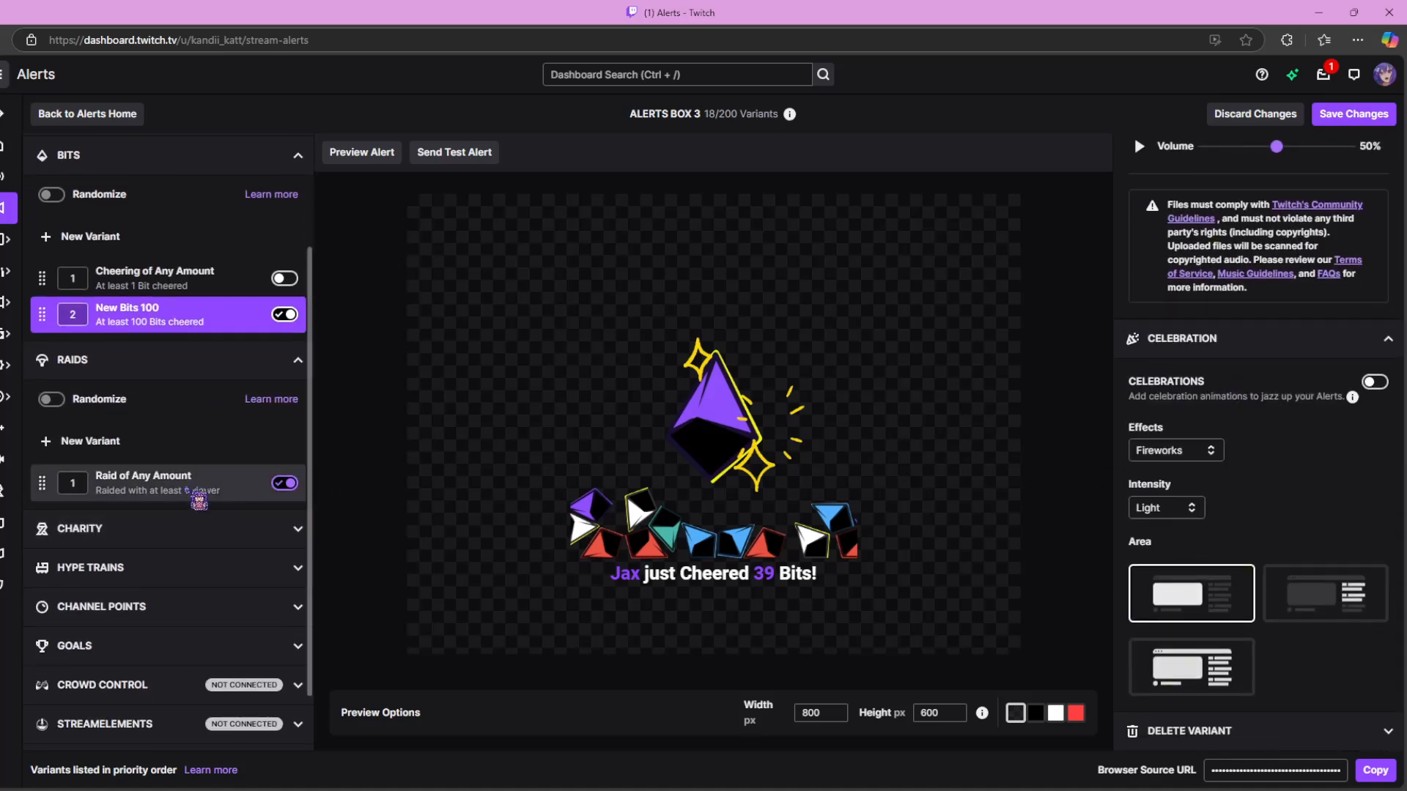
pyautogui.click(187, 489)
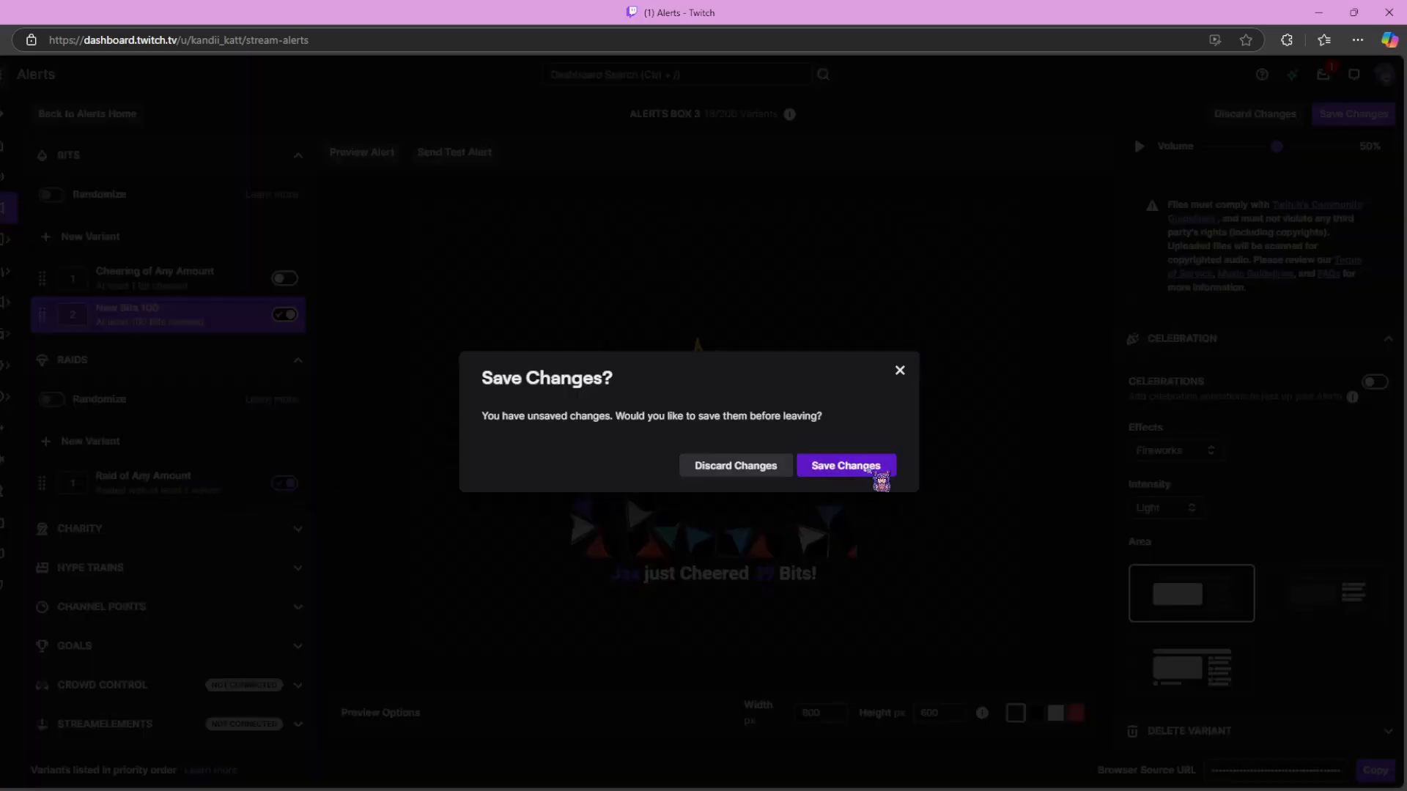
pyautogui.click(868, 471)
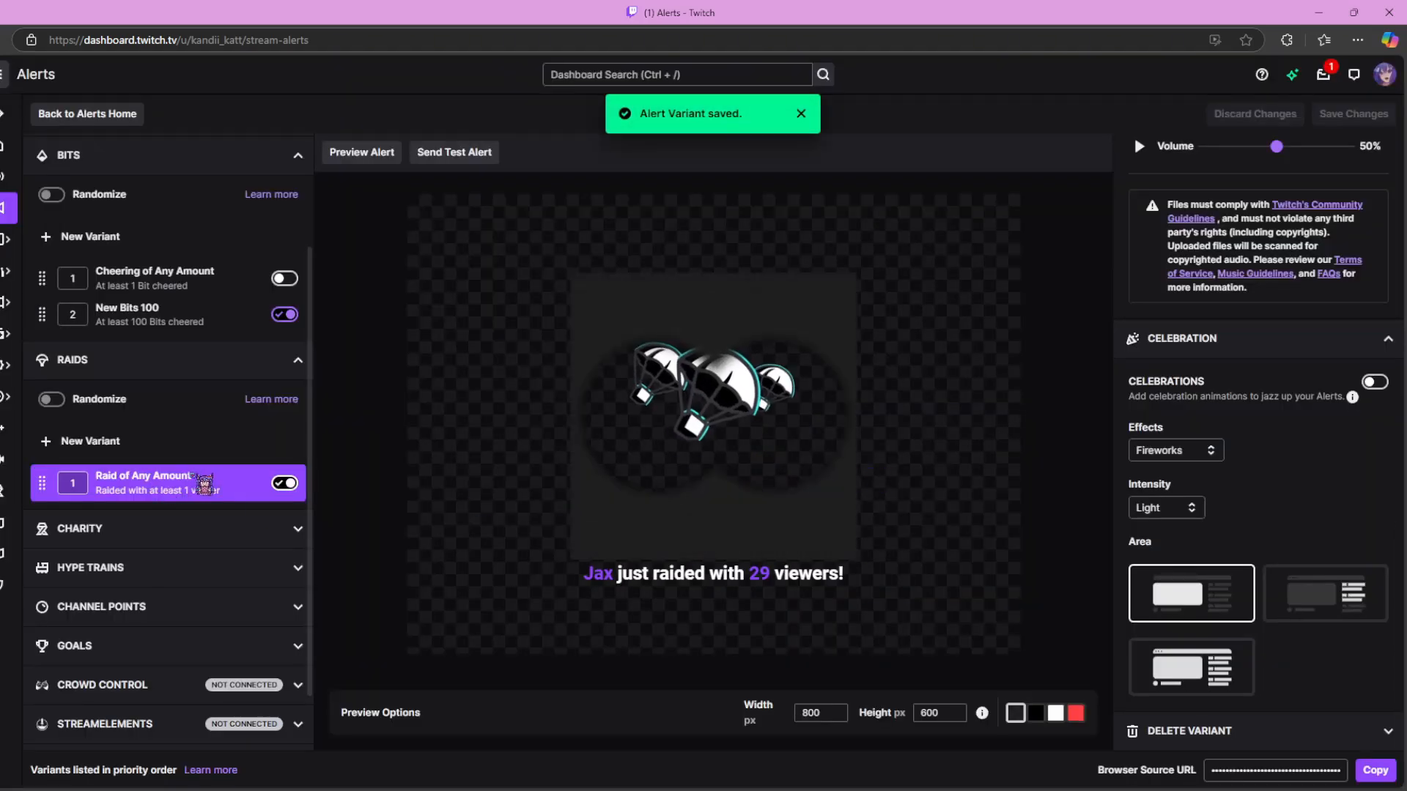
# Set the Raid of Any Amount variant's condition to Raided with at least 2 viewers.
pyautogui.scroll(15, 1162, 464)
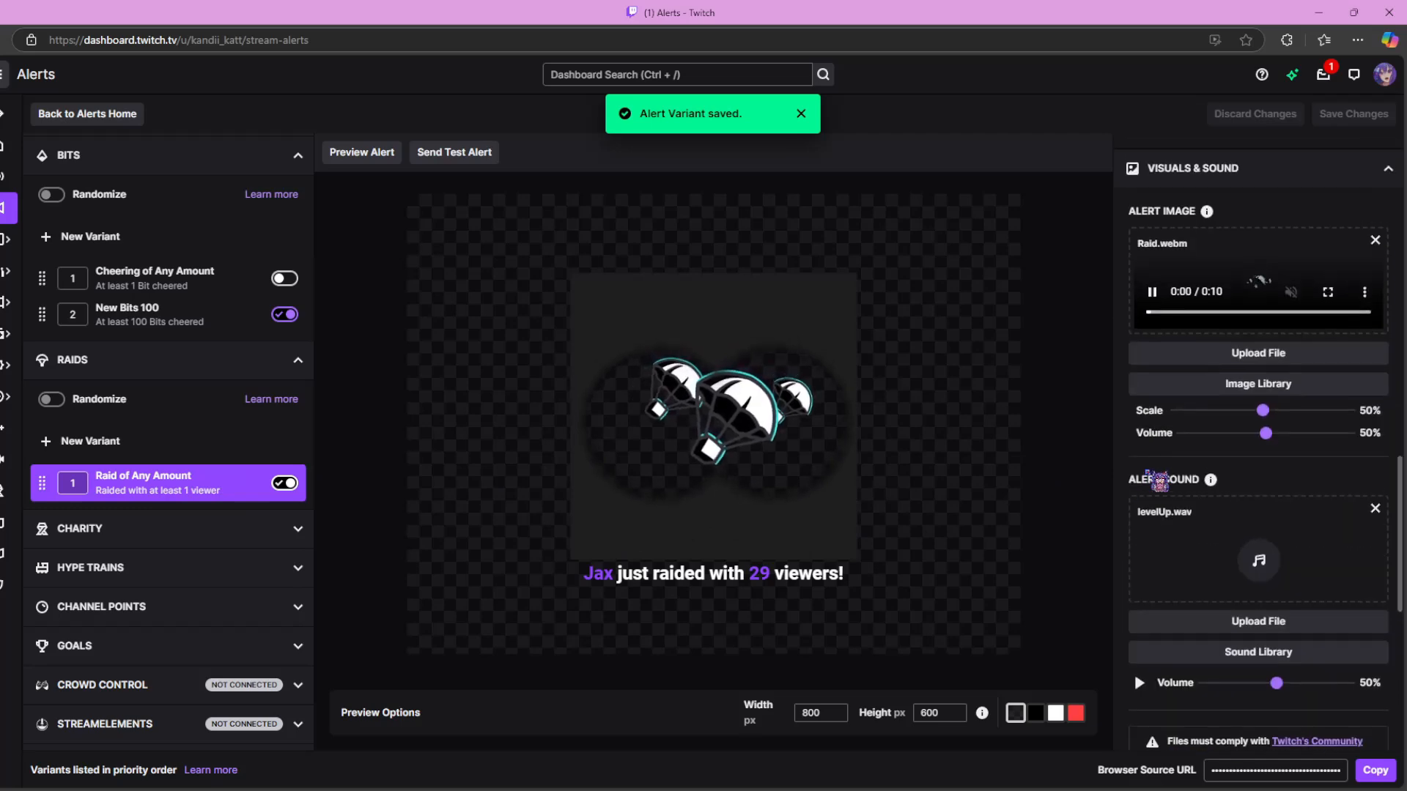
pyautogui.scroll(5, 1162, 464)
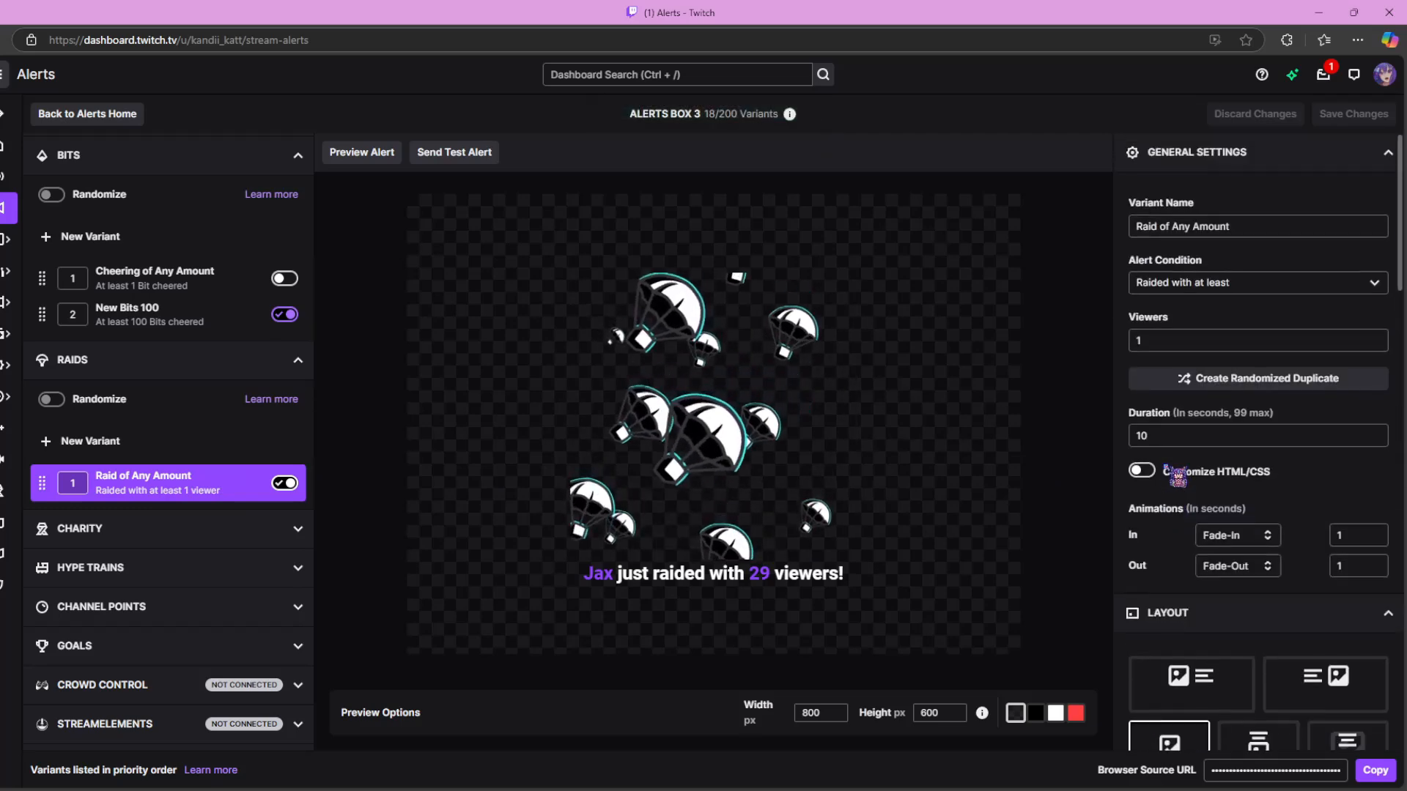
pyautogui.click(1307, 284)
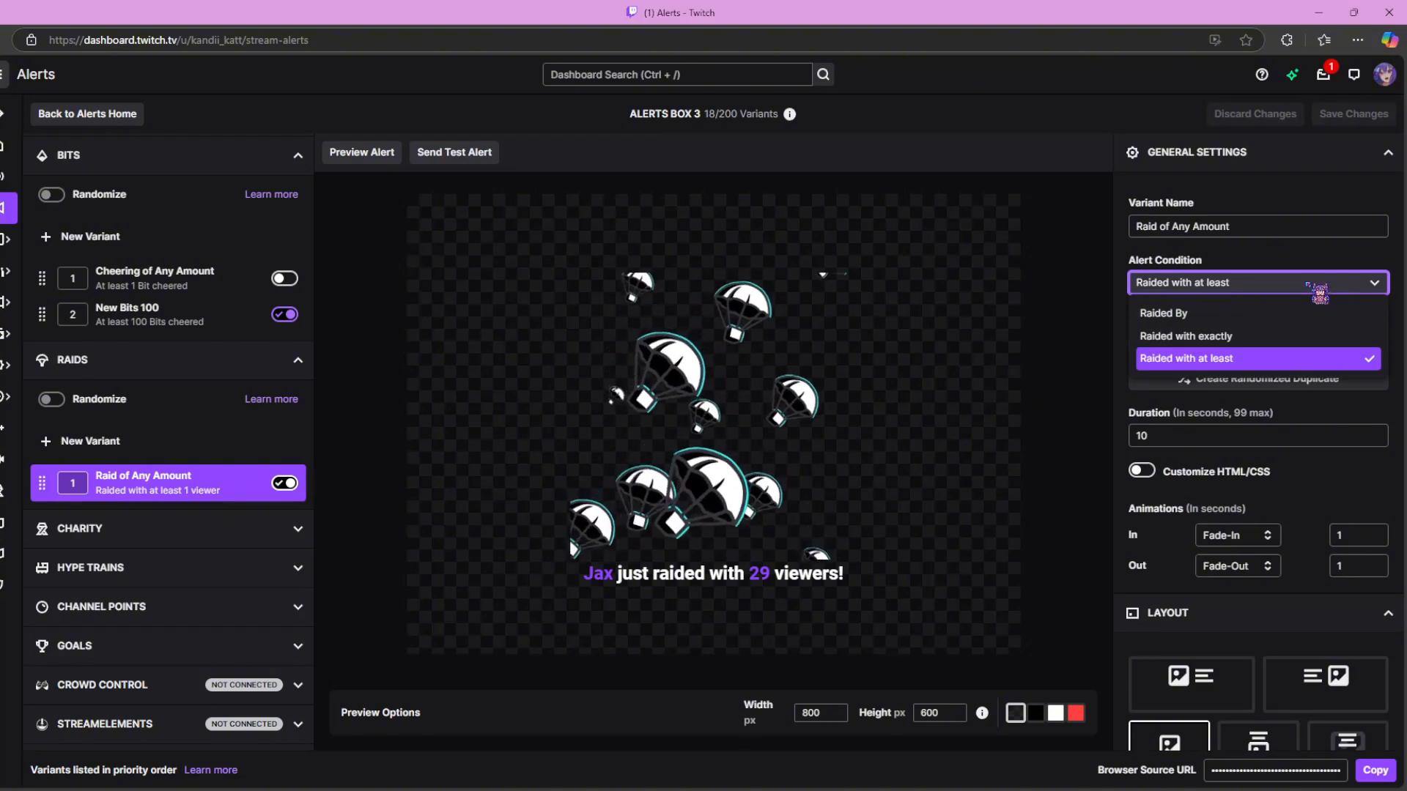
pyautogui.click(1256, 358)
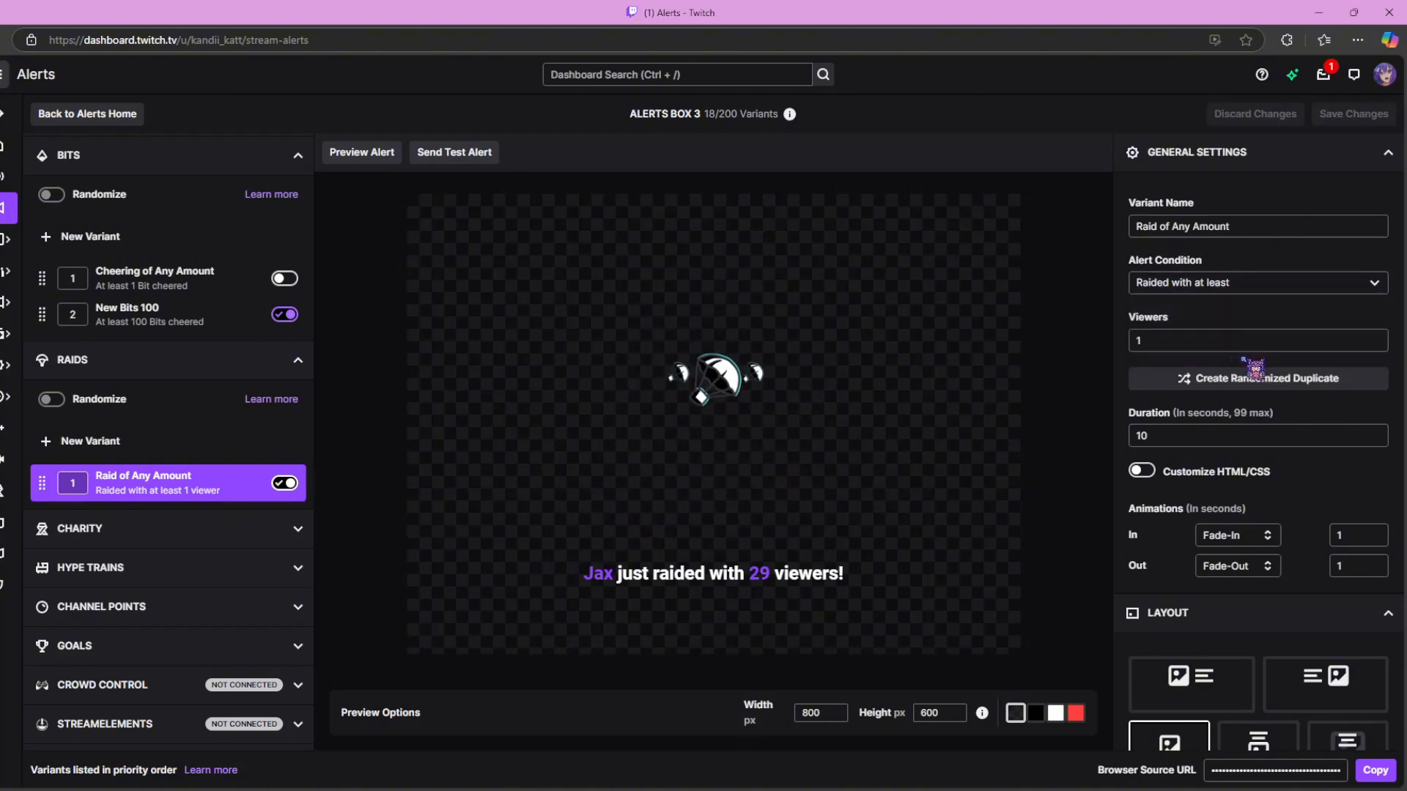
pyautogui.click(1180, 341)
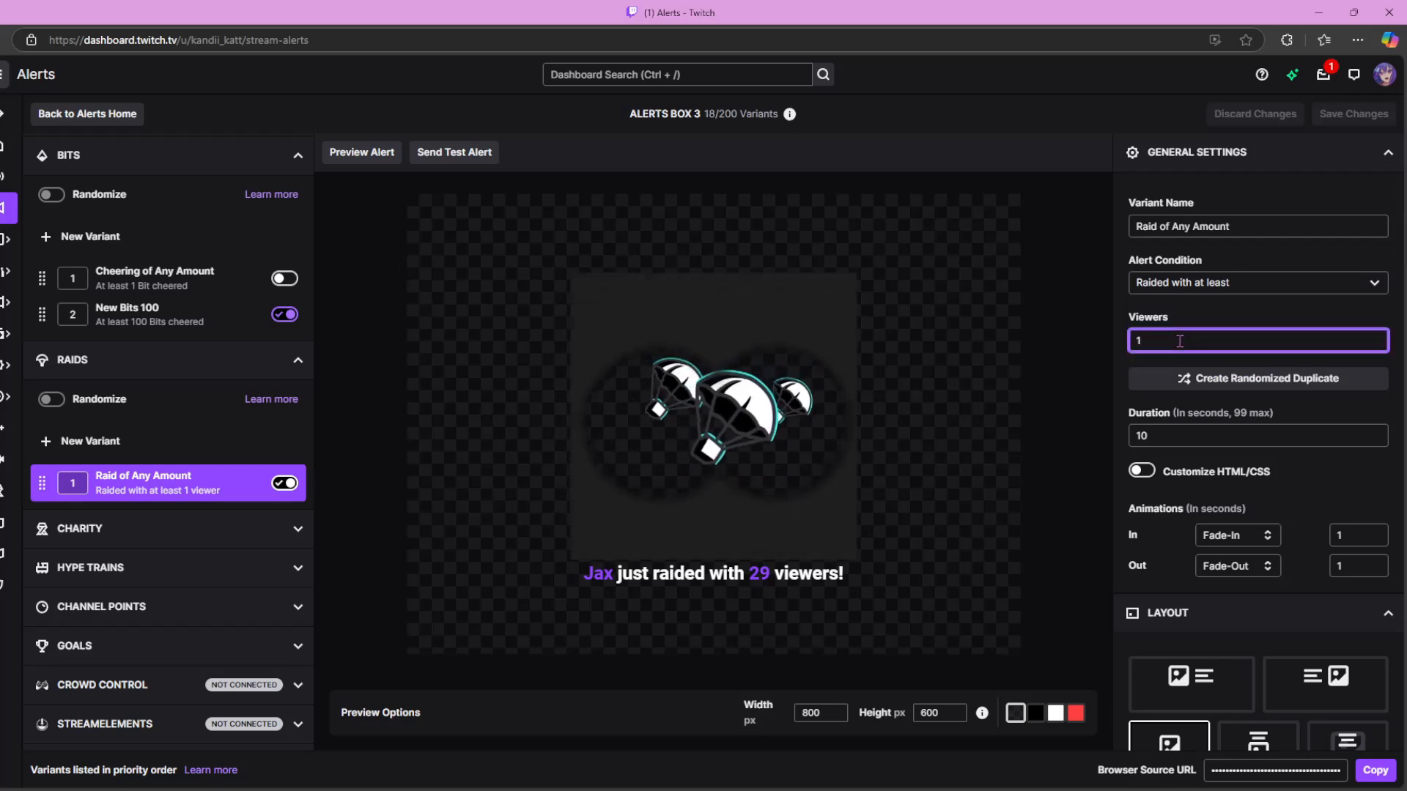
pyautogui.press('BackSpace')
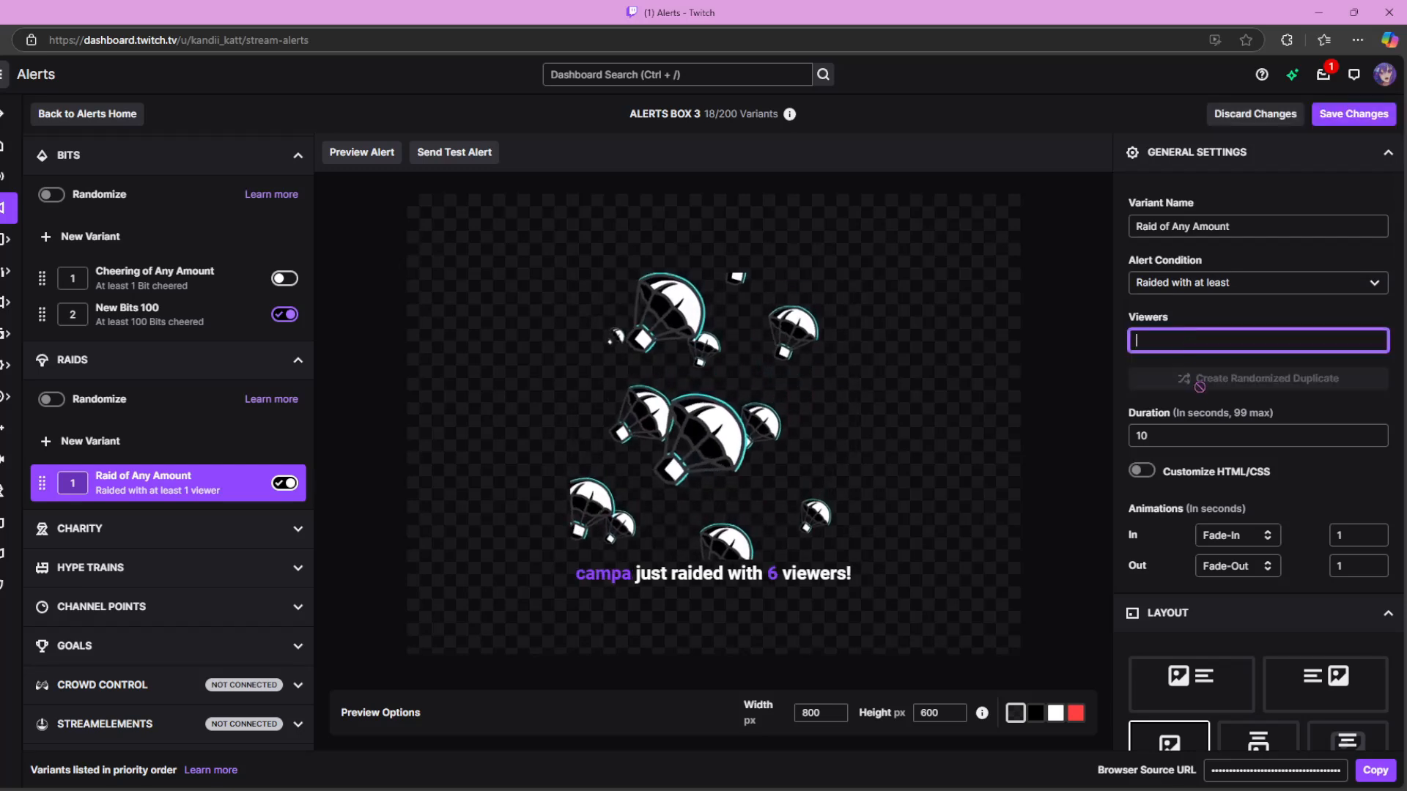
pyautogui.write('2')
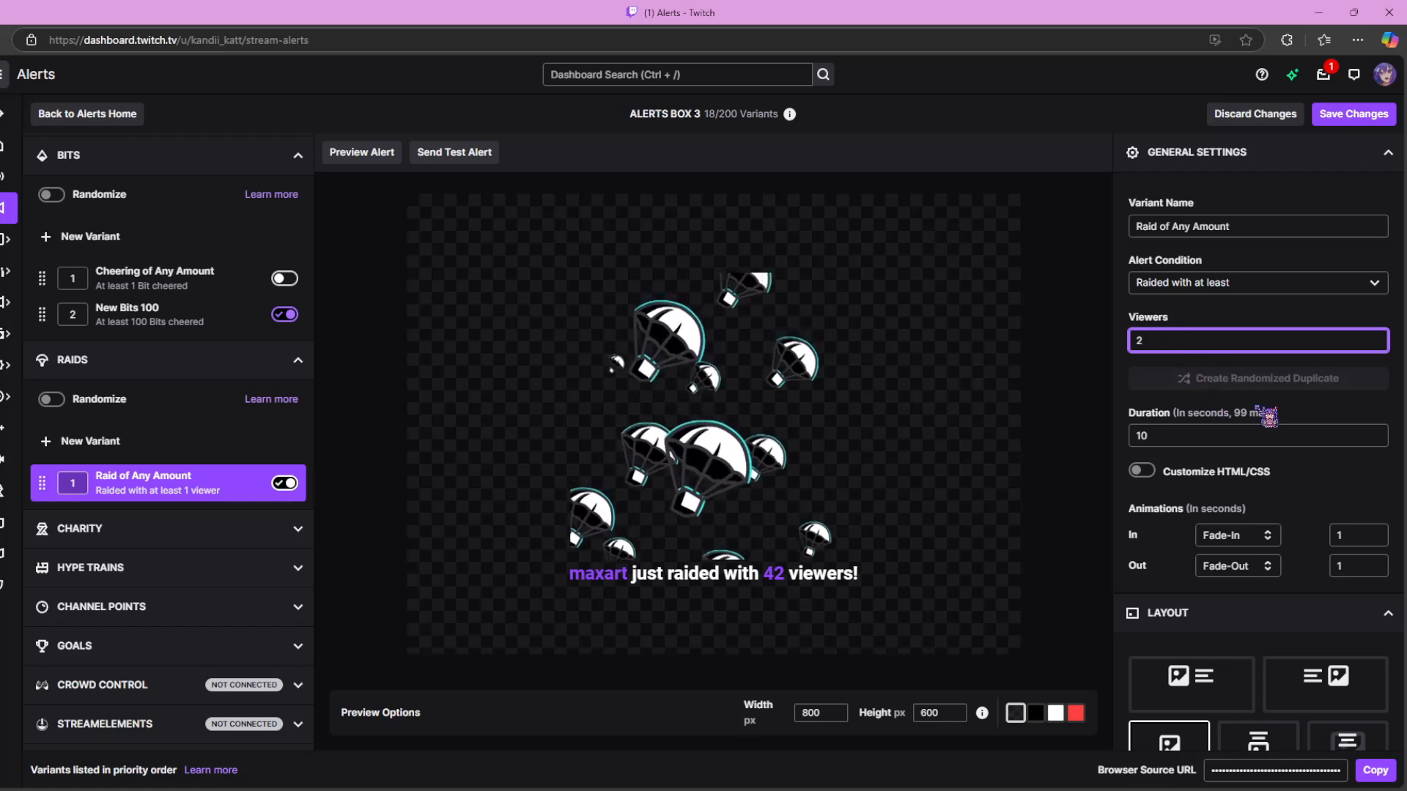
pyautogui.click(1261, 316)
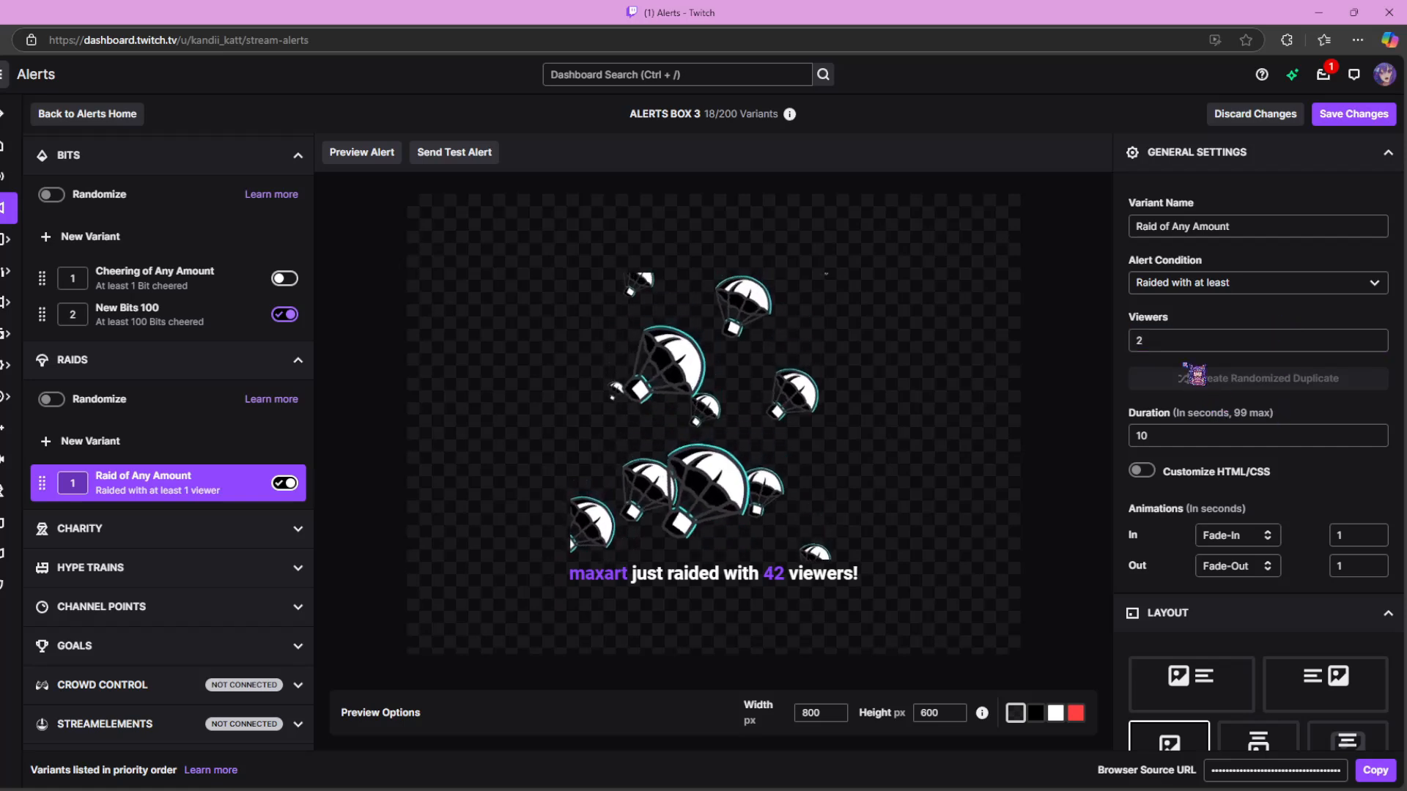